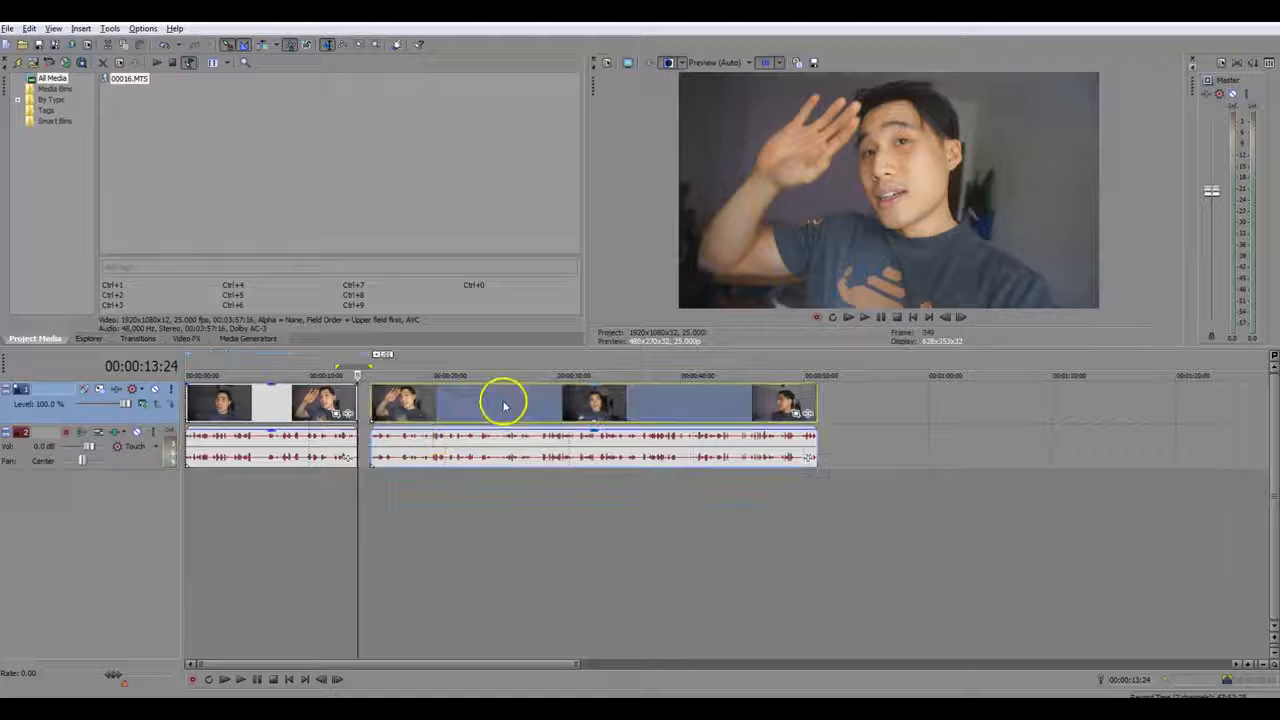
Step: Undo the last two clip edits so the clip on the timeline is whole again
{"action": "key", "text": "ctrl+z"}
{"action": "key", "text": "ctrl+z"}
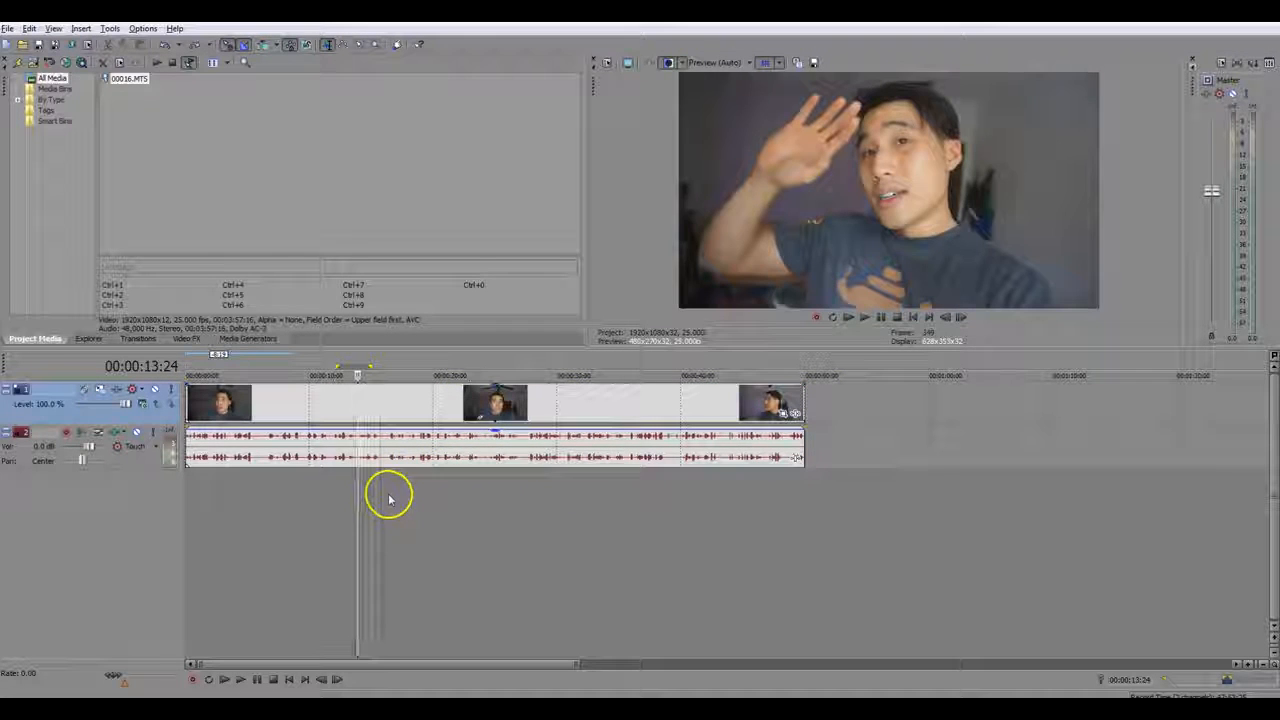
{"action": "left_click_drag", "start_coordinate": [390, 499], "coordinate": [351, 500]}
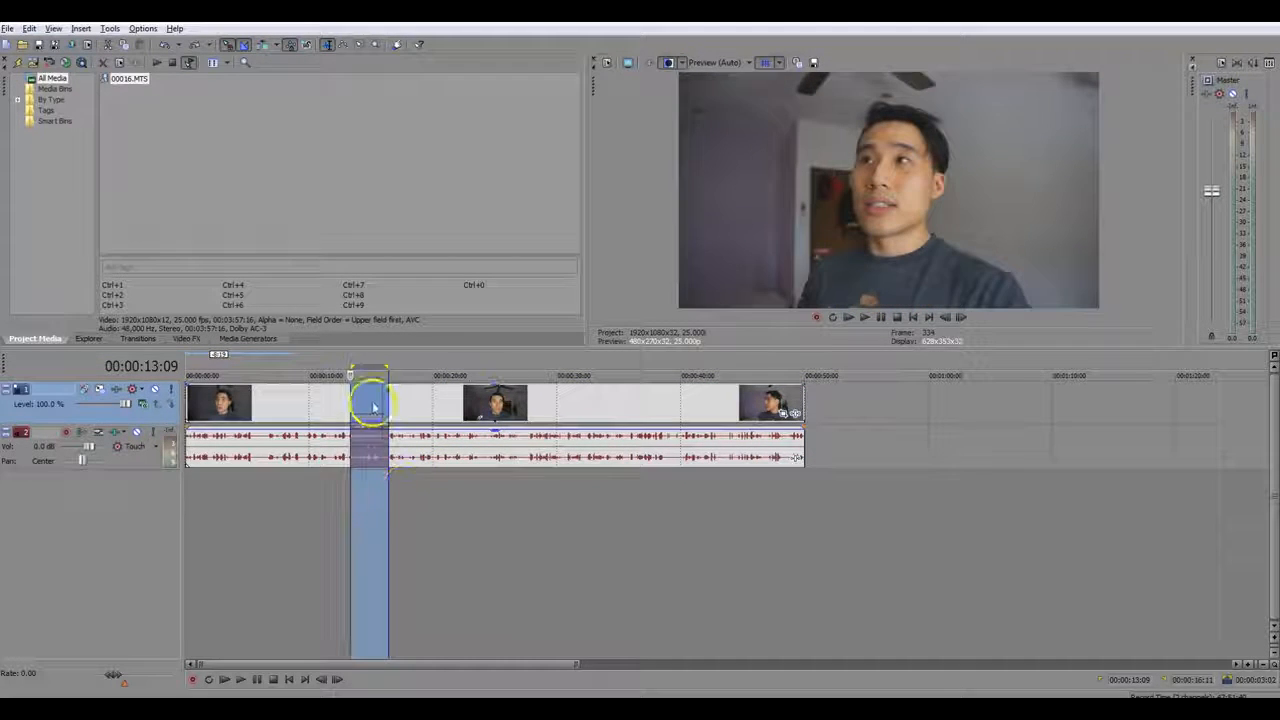
{"action": "left_click", "coordinate": [416, 496]}
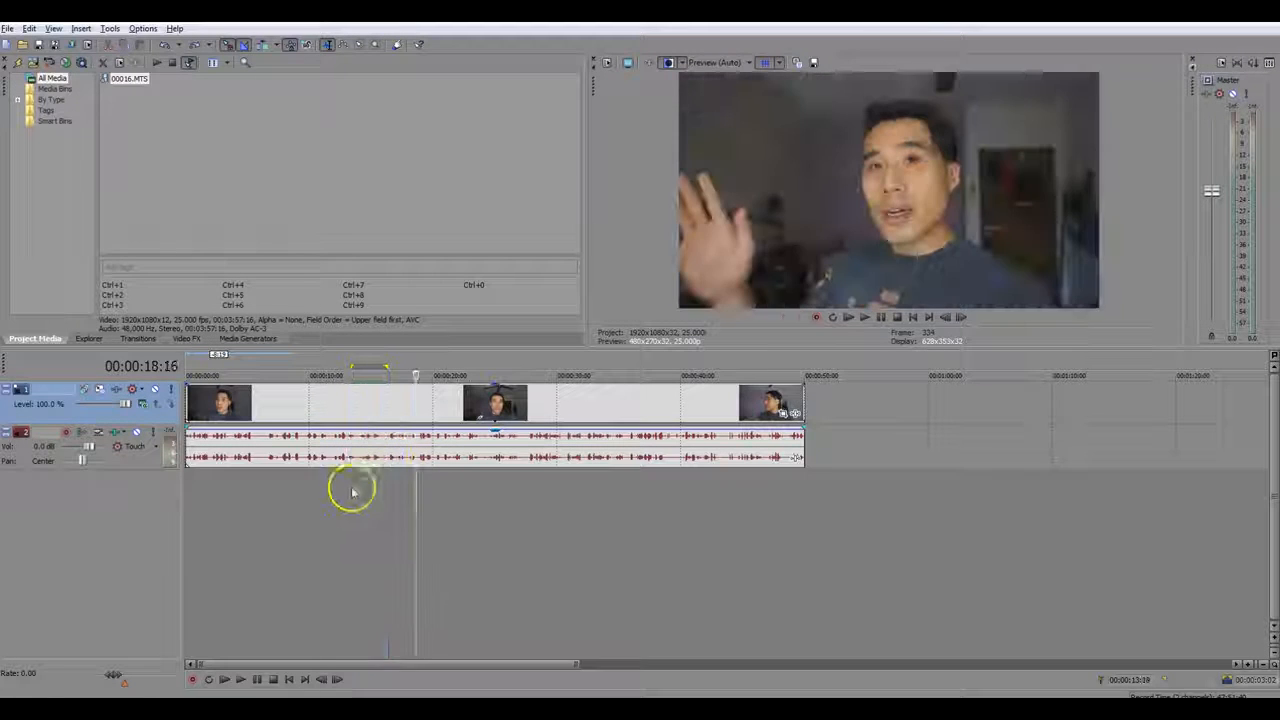
Step: Delete the section from 00:00:13:02 to 00:00:17:10 on both tracks and move the following clip back to close the gap
{"action": "left_click", "coordinate": [385, 501]}
{"action": "left_click_drag", "start_coordinate": [347, 500], "coordinate": [400, 491]}
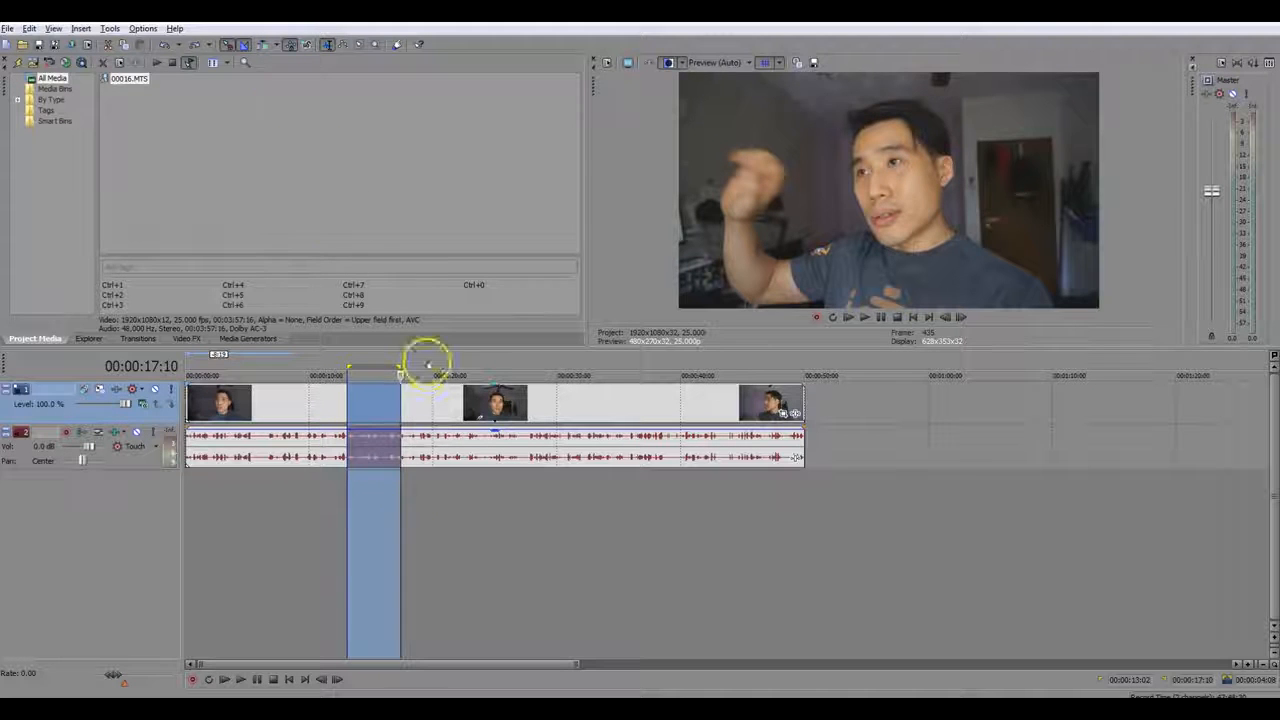
{"action": "key", "text": "Delete"}
{"action": "left_click", "coordinate": [425, 475]}
{"action": "left_click_drag", "start_coordinate": [463, 405], "coordinate": [415, 395]}
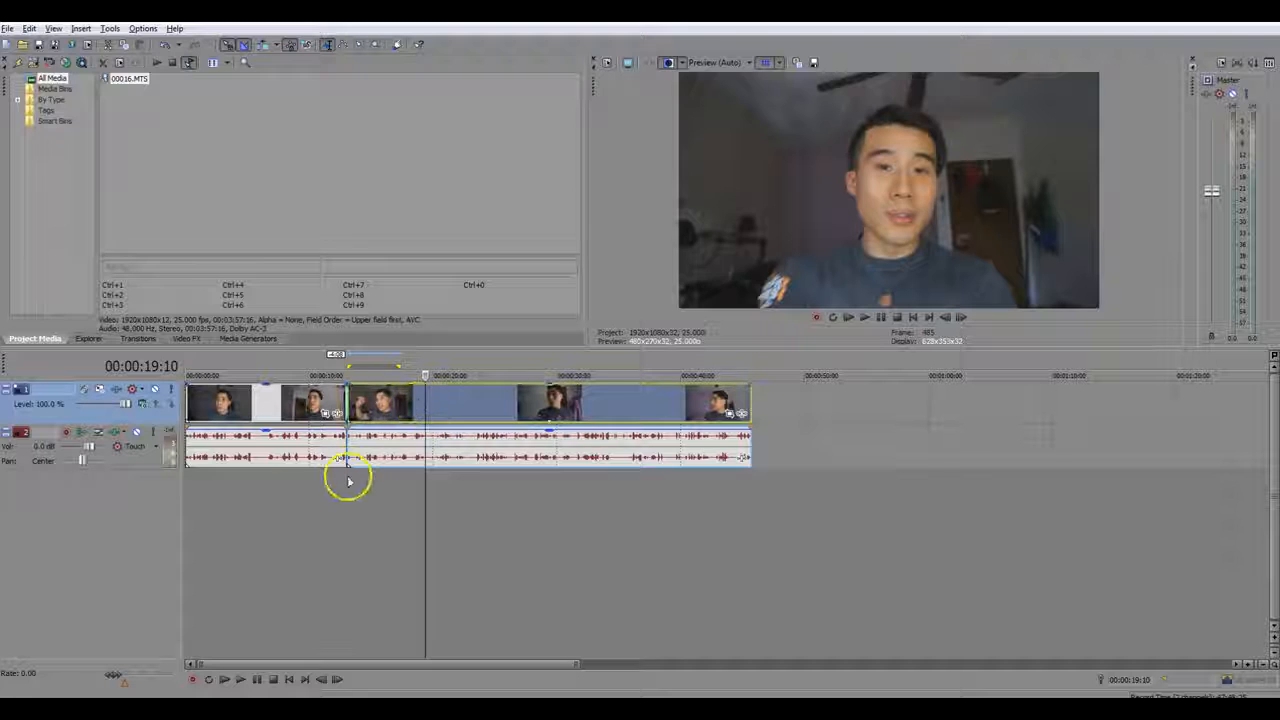
{"action": "left_click", "coordinate": [348, 480]}
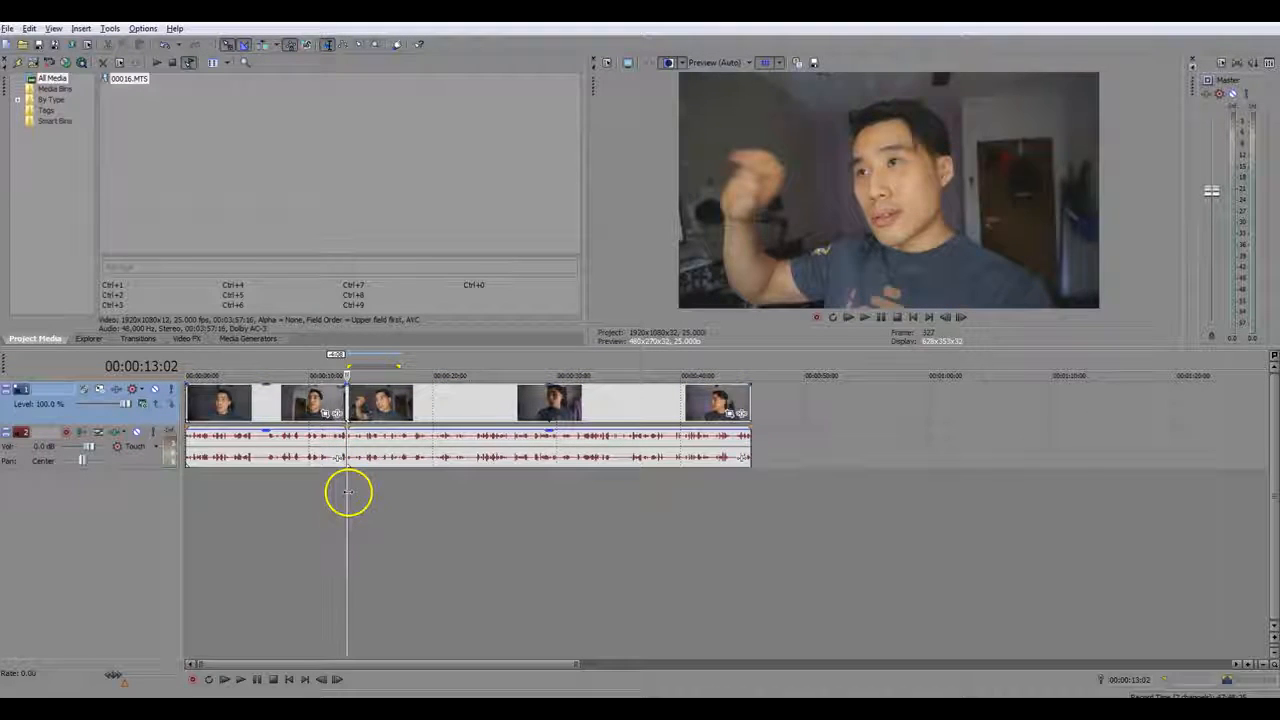
Step: Undo the section deletion and set automatic ripple editing to Affected Tracks, Bus Tracks, Markers, and Regions
{"action": "key", "text": "ctrl+z"}
{"action": "left_click", "coordinate": [394, 507]}
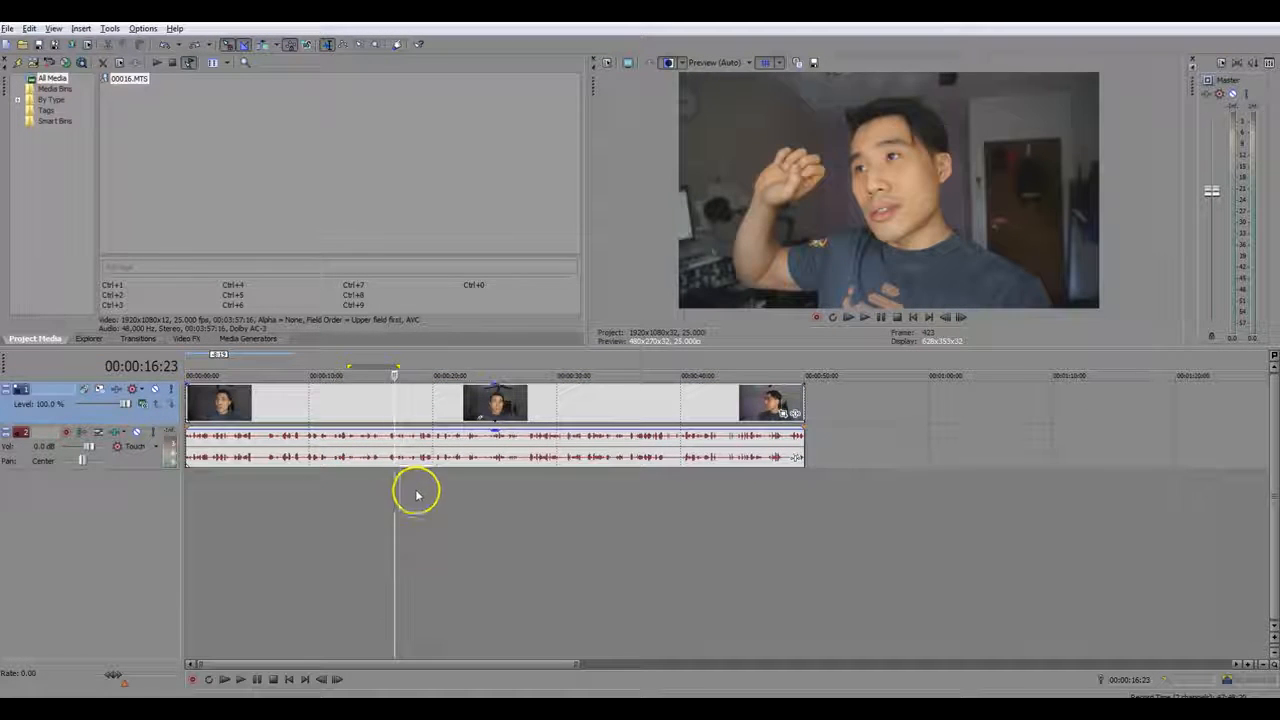
{"action": "left_click", "coordinate": [281, 47]}
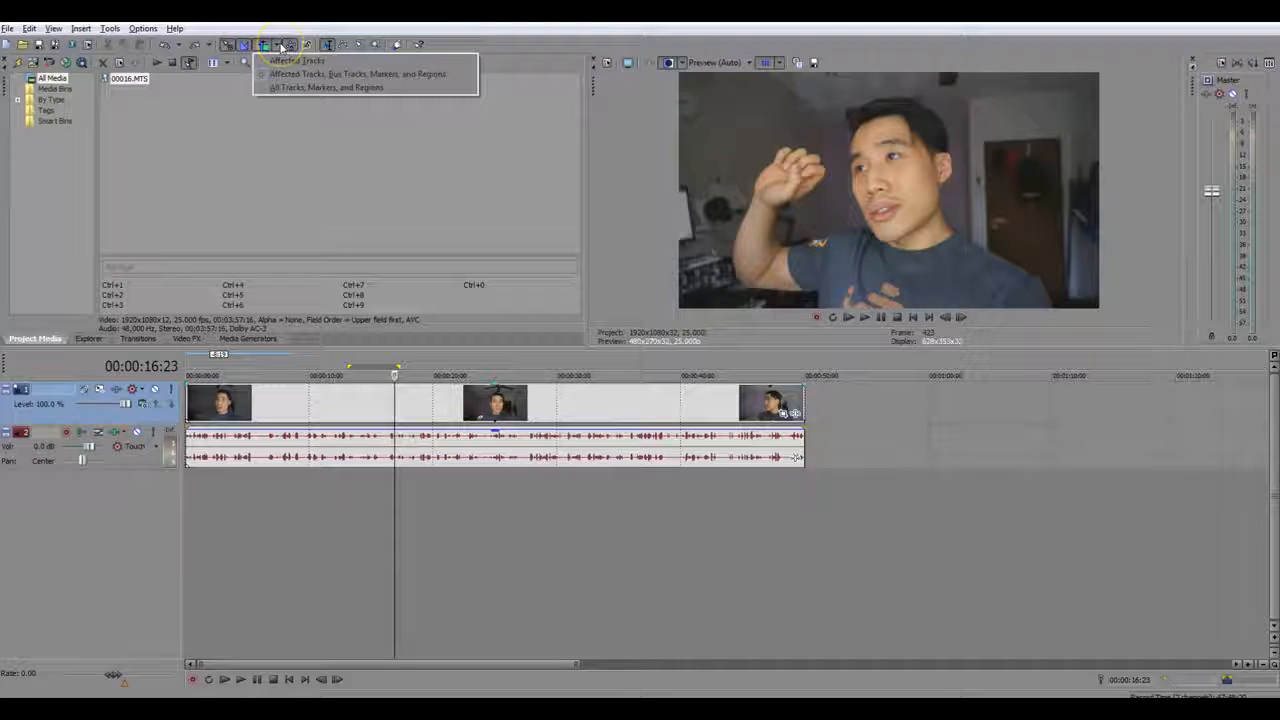
{"action": "left_click", "coordinate": [321, 76]}
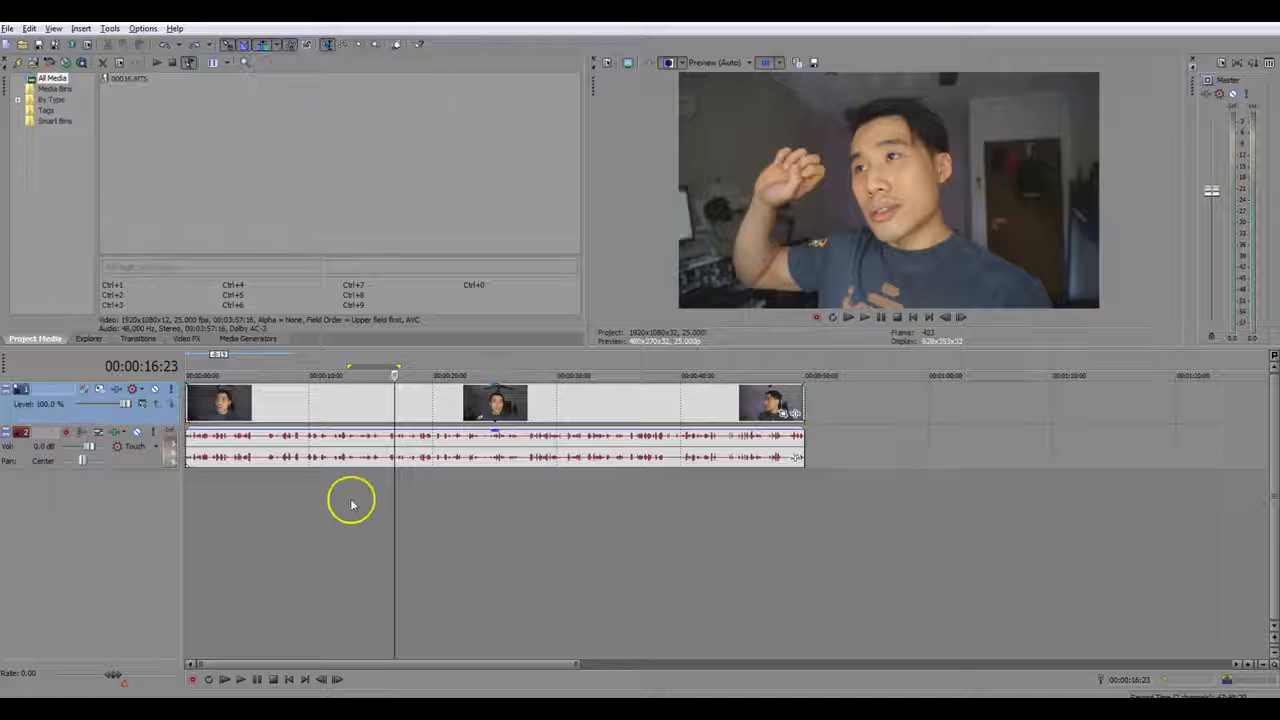
Step: Delete a section of about four seconds starting at 00:00:12:14 with ripple editing, and select the clips around the cut
{"action": "left_click_drag", "start_coordinate": [340, 486], "coordinate": [392, 495]}
{"action": "key", "text": "Delete"}
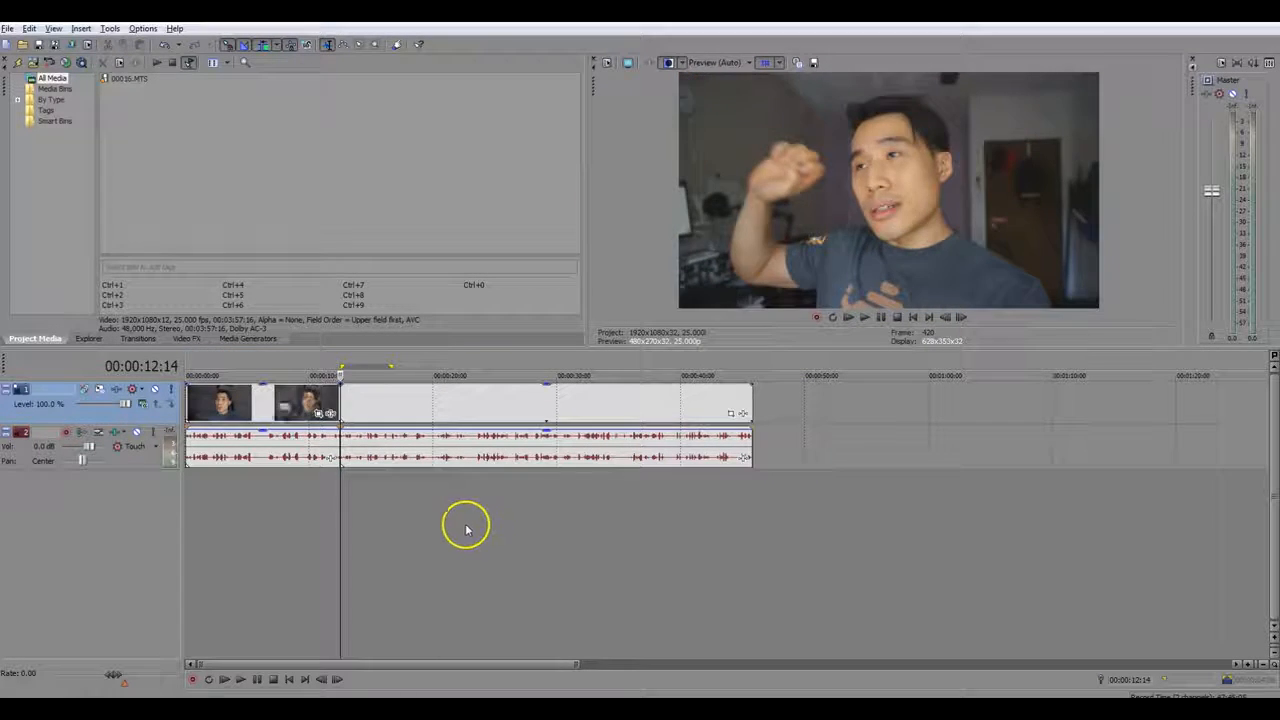
{"action": "left_click", "coordinate": [438, 410]}
{"action": "left_click", "coordinate": [296, 419]}
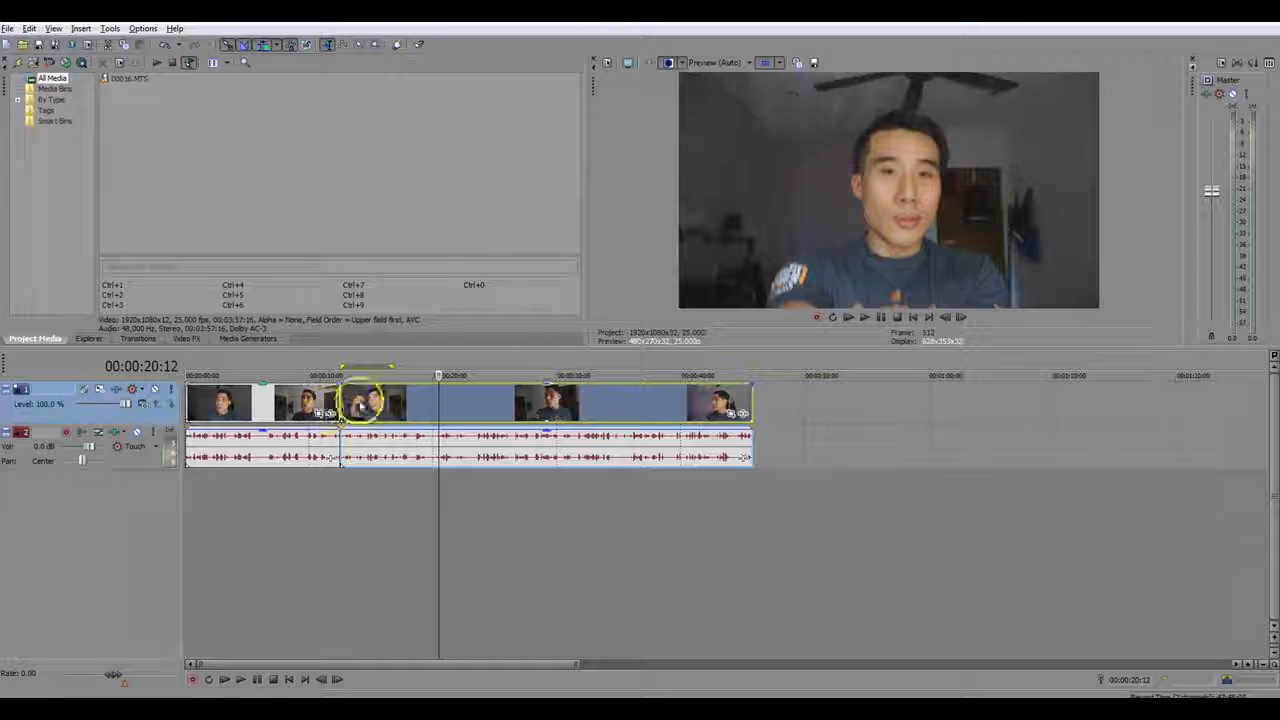
{"action": "left_click", "coordinate": [315, 408]}
{"action": "left_click_drag", "start_coordinate": [386, 407], "coordinate": [446, 408]}
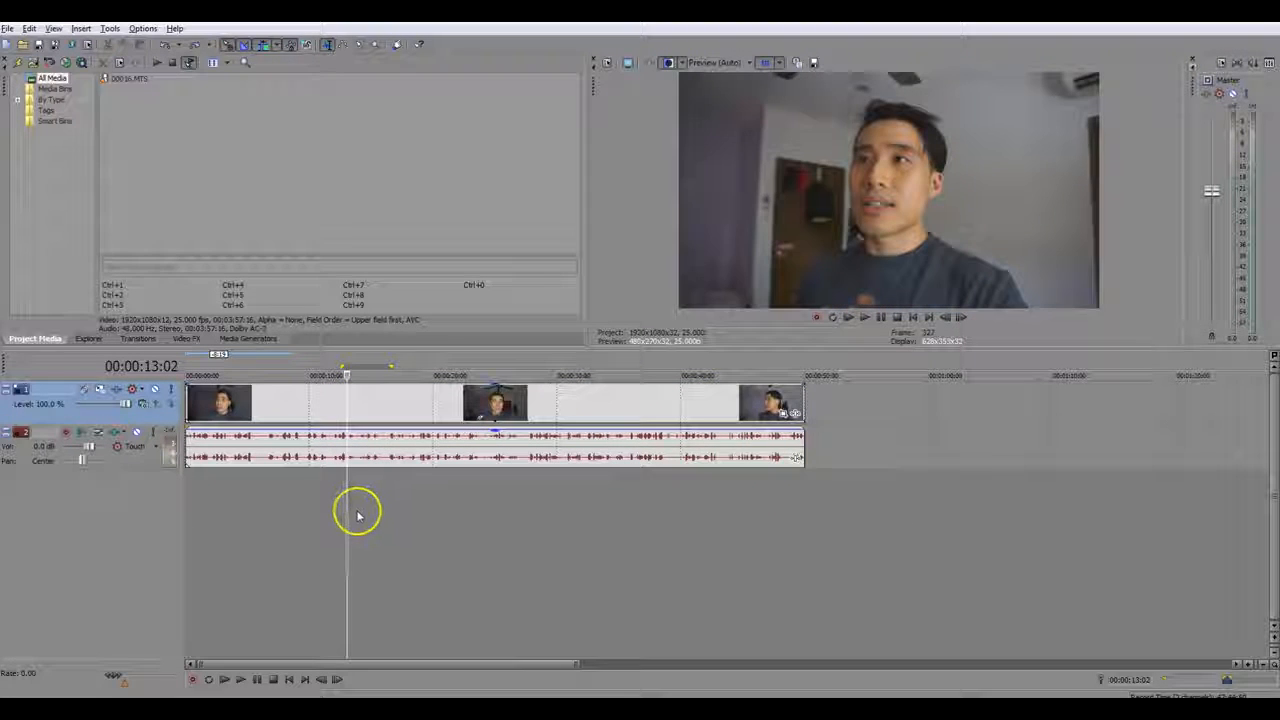
Step: Split the clip at 00:00:15:21 and delete the part before the split
{"action": "left_click", "coordinate": [360, 483]}
{"action": "left_click", "coordinate": [381, 489]}
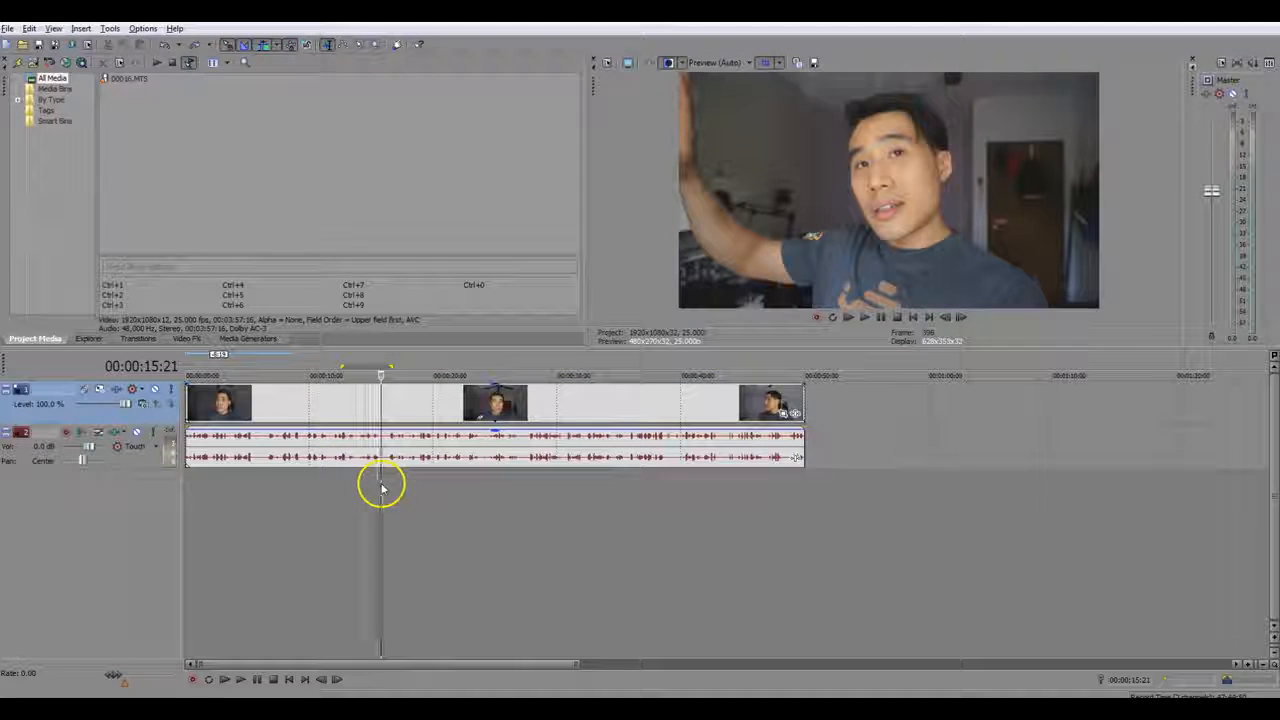
{"action": "key", "text": "s"}
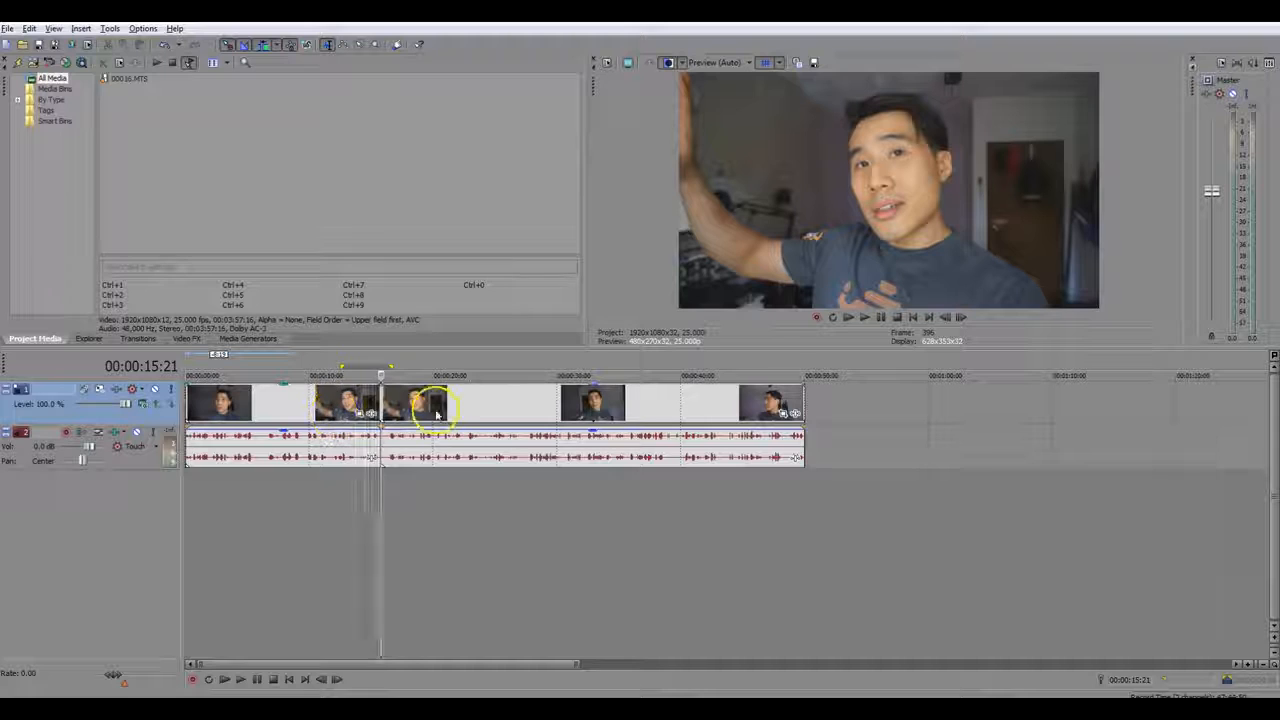
{"action": "left_click", "coordinate": [310, 412]}
{"action": "key", "text": "Delete"}
Step: Move the remaining clip to 00:00:12:15, then extend its start edge back to the timeline start with ripple editing off
{"action": "left_click_drag", "start_coordinate": [310, 411], "coordinate": [416, 419]}
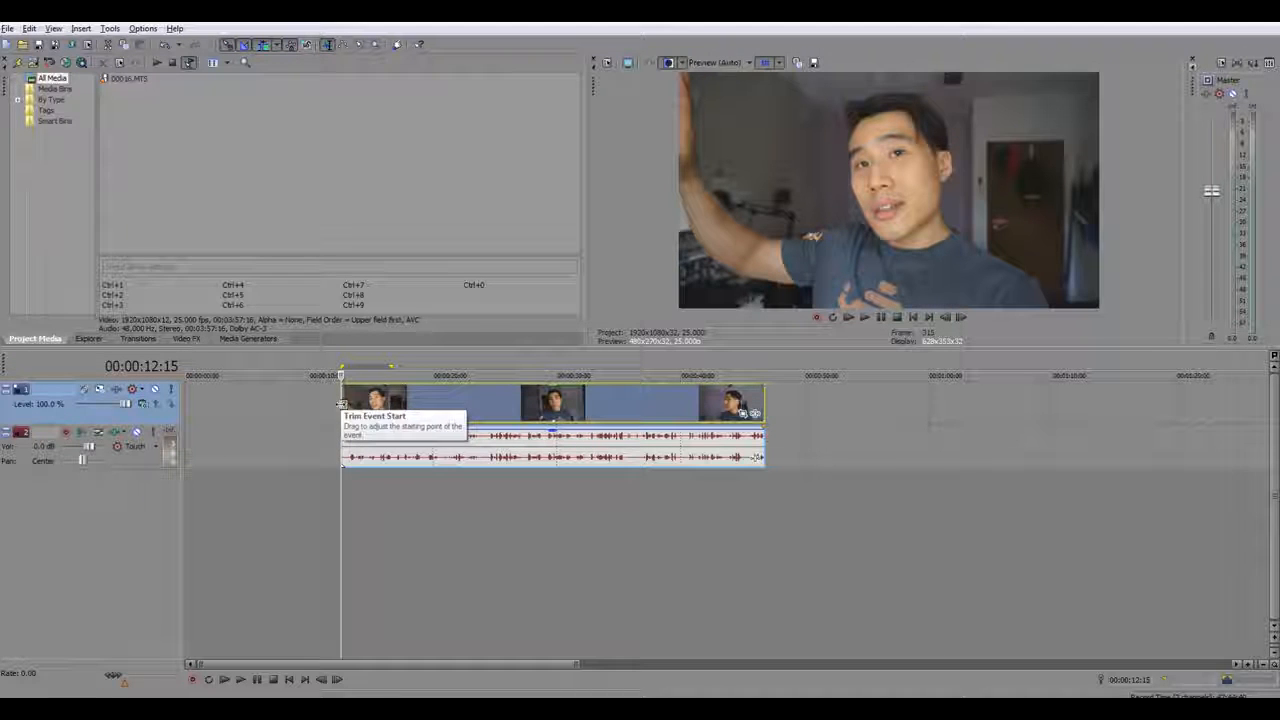
{"action": "left_click_drag", "start_coordinate": [341, 404], "coordinate": [320, 402]}
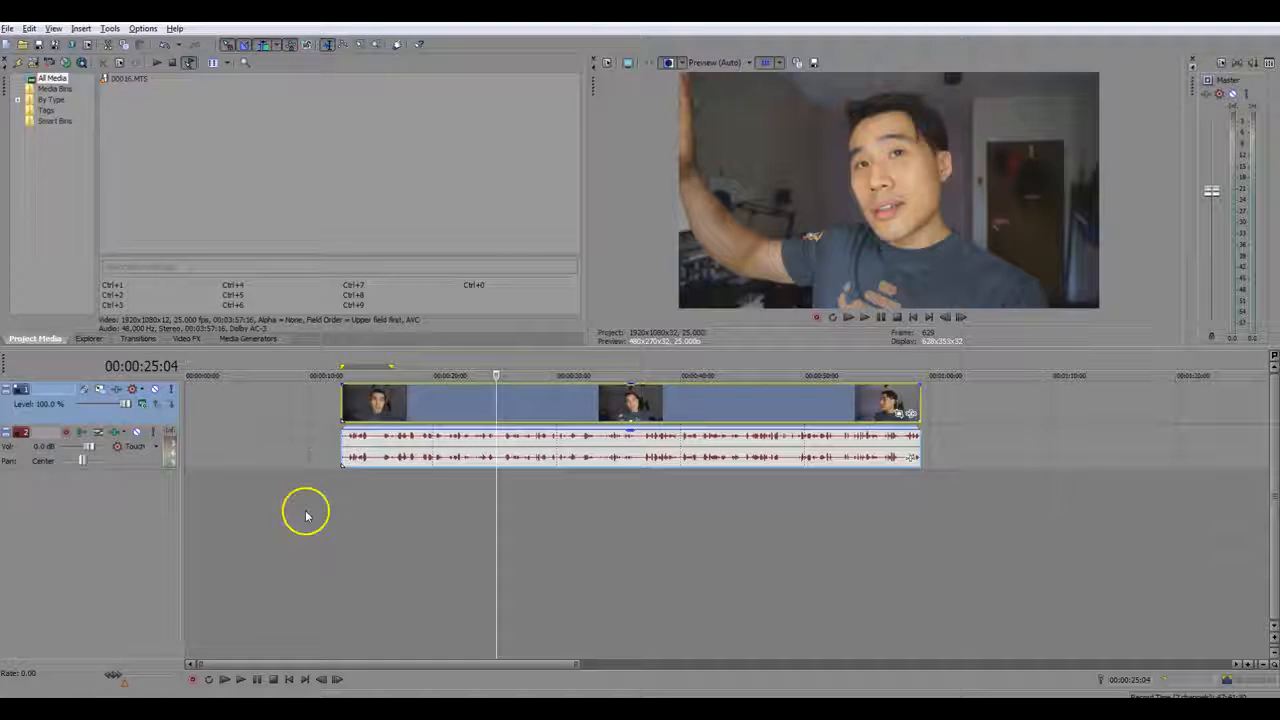
{"action": "left_click_drag", "start_coordinate": [340, 402], "coordinate": [214, 400]}
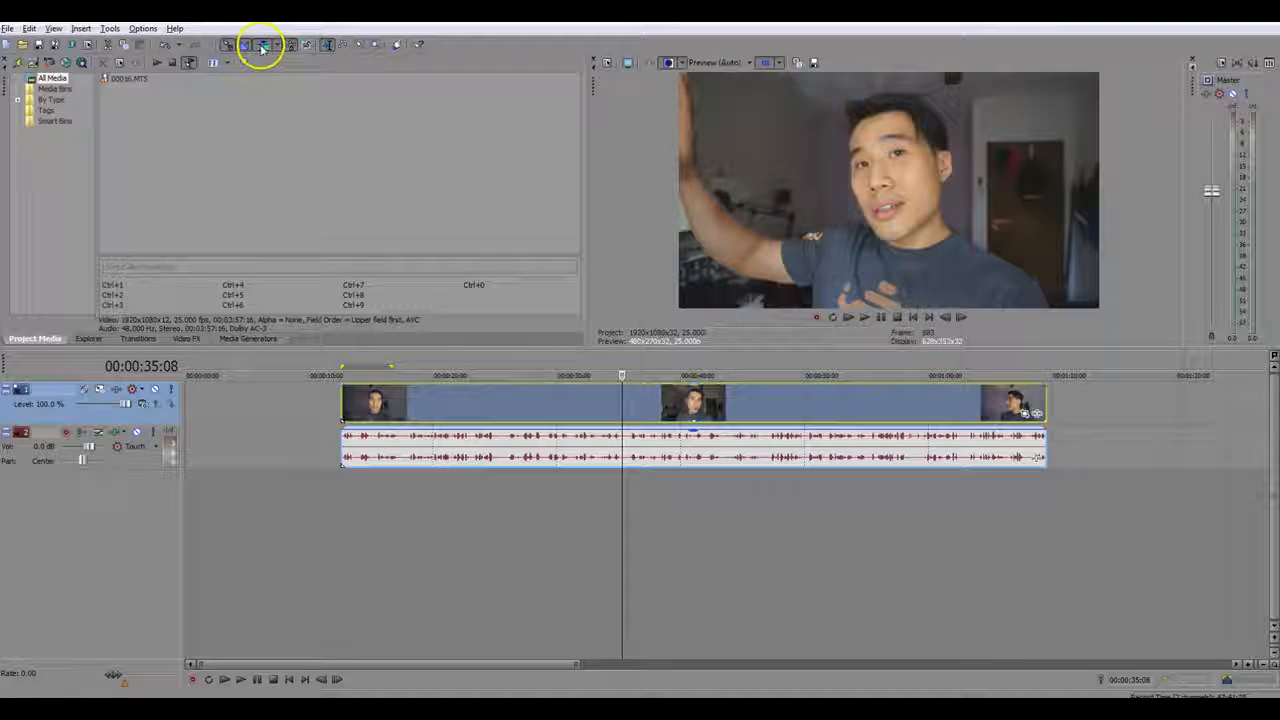
{"action": "left_click_drag", "start_coordinate": [342, 395], "coordinate": [206, 408]}
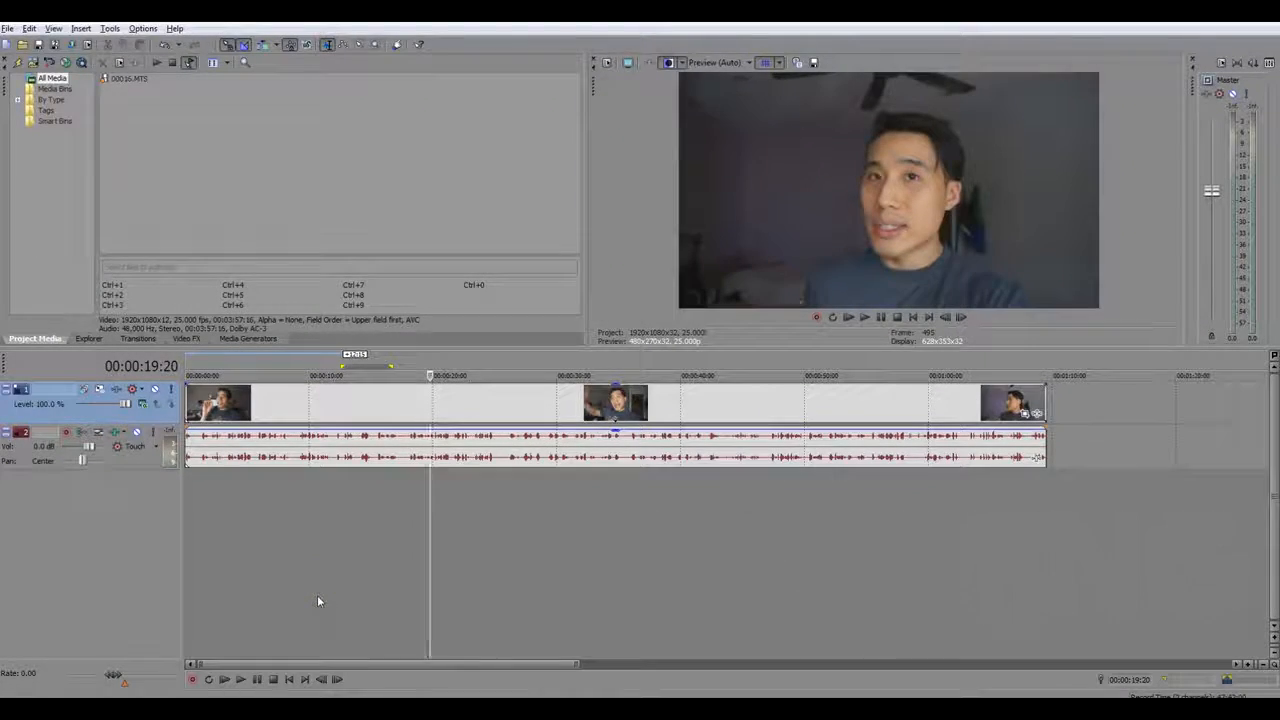
Step: Split the clip at about 27 seconds on the timeline
{"action": "left_click_drag", "start_coordinate": [428, 520], "coordinate": [519, 512]}
{"action": "key", "text": "s"}
{"action": "left_click", "coordinate": [477, 531]}
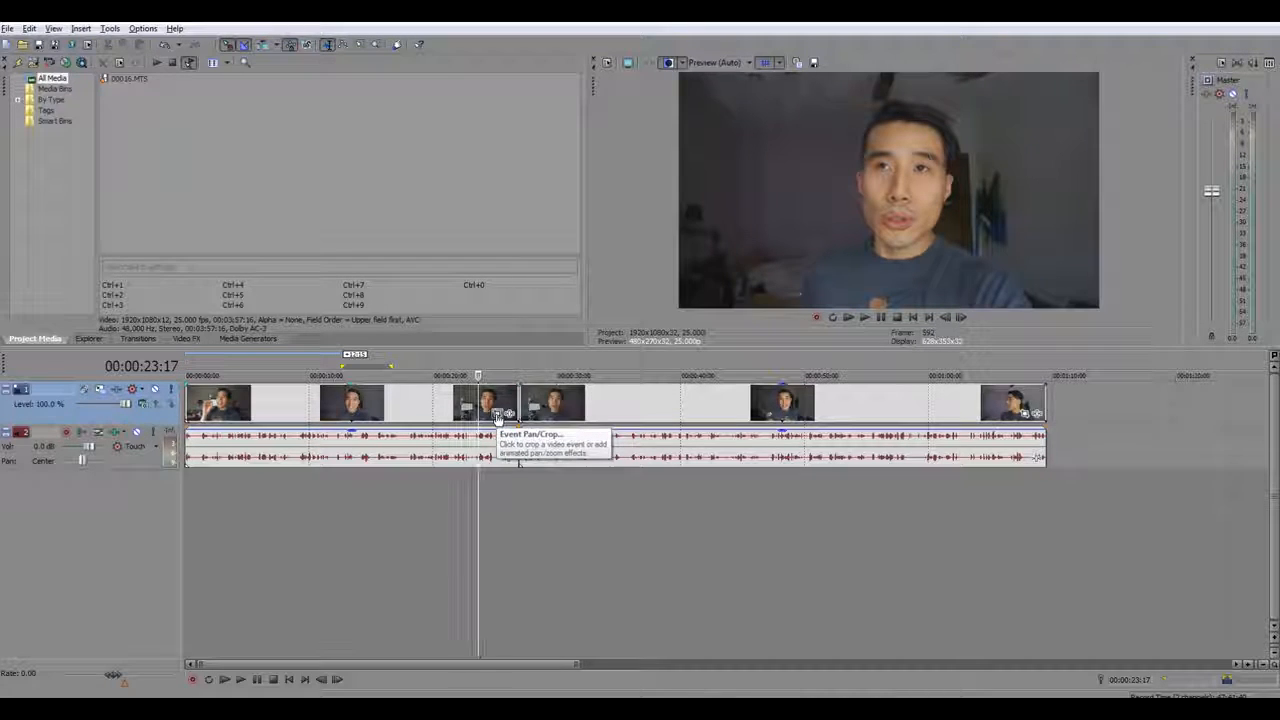
Step: Open Event Pan/Crop for the first clip and resize its crop frame to about 1,941 × 1,098, trying Size About Center off and on
{"action": "left_click", "coordinate": [497, 416]}
{"action": "scroll", "coordinate": [633, 473], "scroll_direction": "up", "scroll_amount": 1}
{"action": "mouse_move", "coordinate": [611, 501]}
{"action": "left_mouse_down"}
{"action": "mouse_move", "coordinate": [629, 514]}
{"action": "mouse_move", "coordinate": [614, 519]}
{"action": "left_mouse_up"}
{"action": "key", "text": "ctrl+z"}
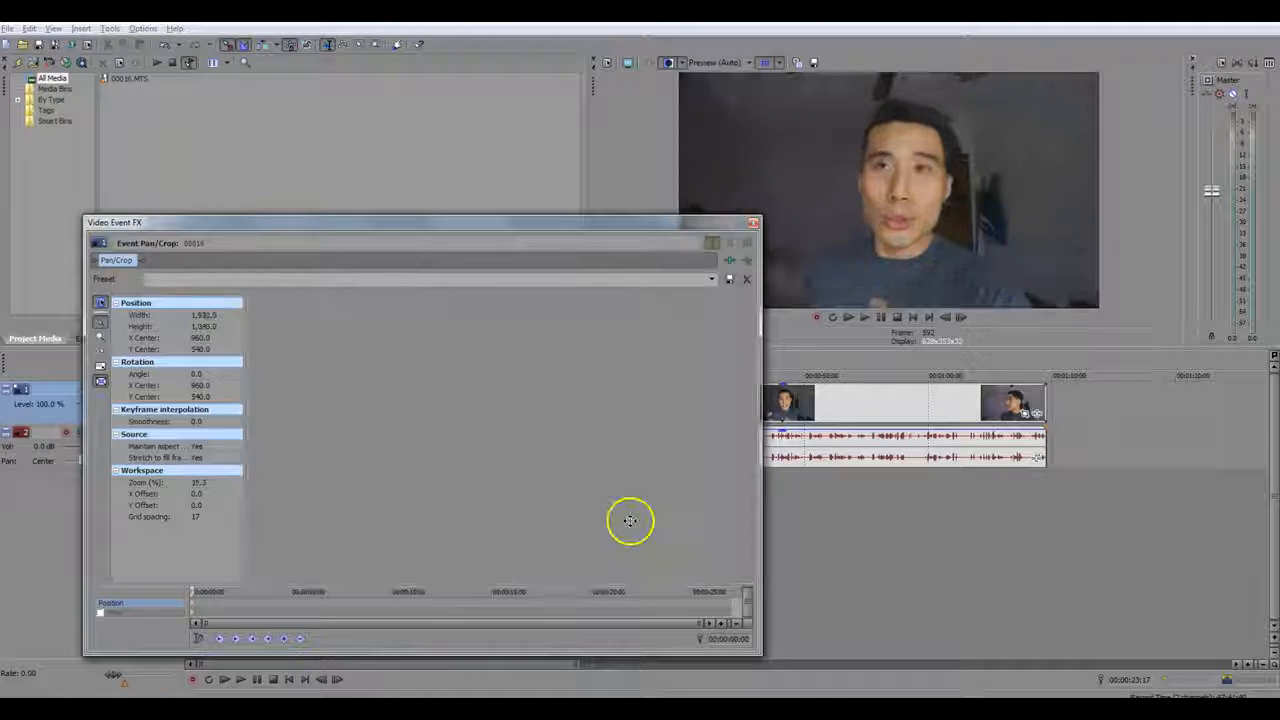
{"action": "scroll", "coordinate": [624, 491], "scroll_direction": "down", "scroll_amount": 4}
{"action": "scroll", "coordinate": [624, 491], "scroll_direction": "down", "scroll_amount": 4}
{"action": "mouse_move", "coordinate": [592, 491]}
{"action": "left_mouse_down"}
{"action": "mouse_move", "coordinate": [630, 515]}
{"action": "mouse_move", "coordinate": [592, 490]}
{"action": "left_mouse_up"}
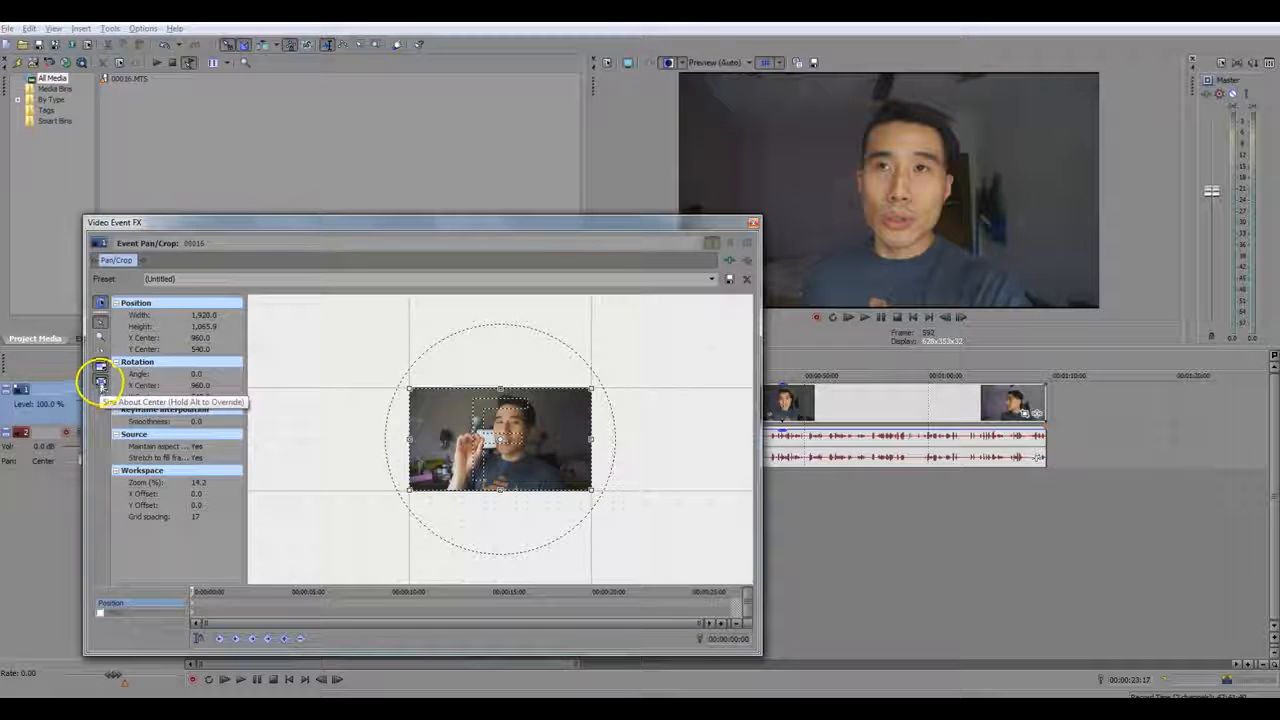
{"action": "left_click_drag", "start_coordinate": [588, 490], "coordinate": [414, 488]}
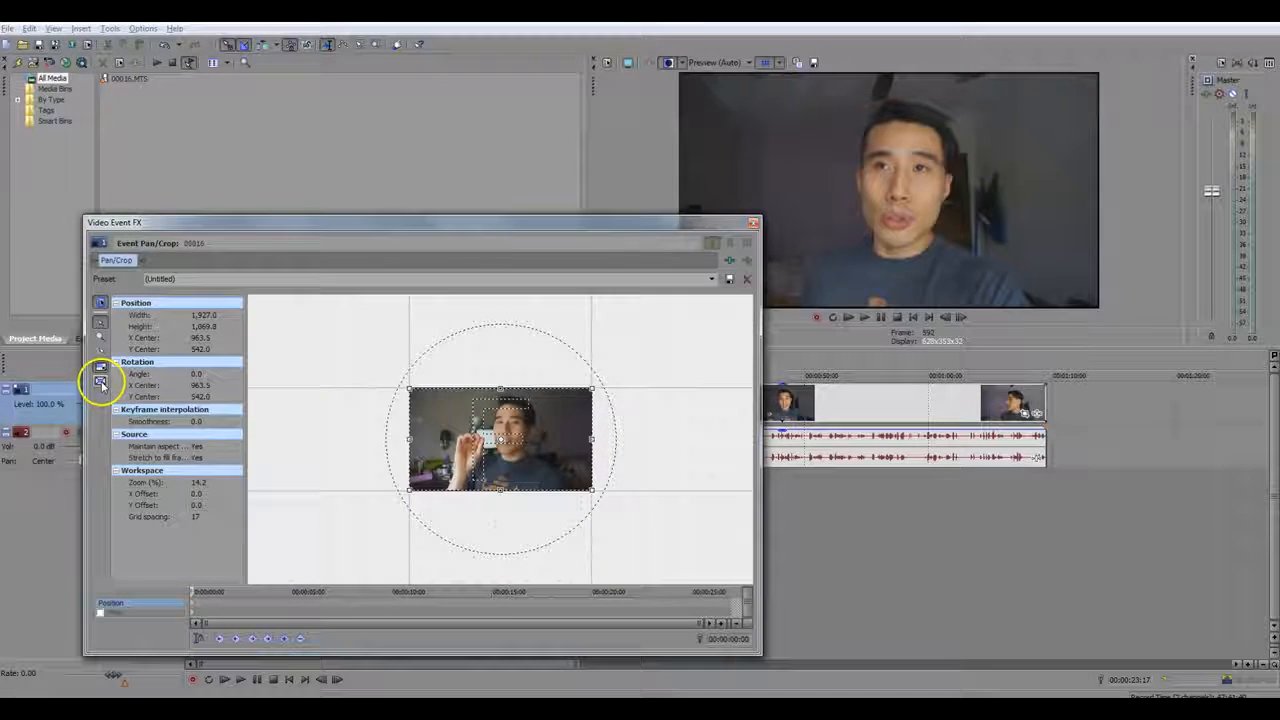
{"action": "mouse_move", "coordinate": [591, 490]}
{"action": "left_mouse_down"}
{"action": "mouse_move", "coordinate": [647, 521]}
{"action": "mouse_move", "coordinate": [592, 491]}
{"action": "left_mouse_up"}
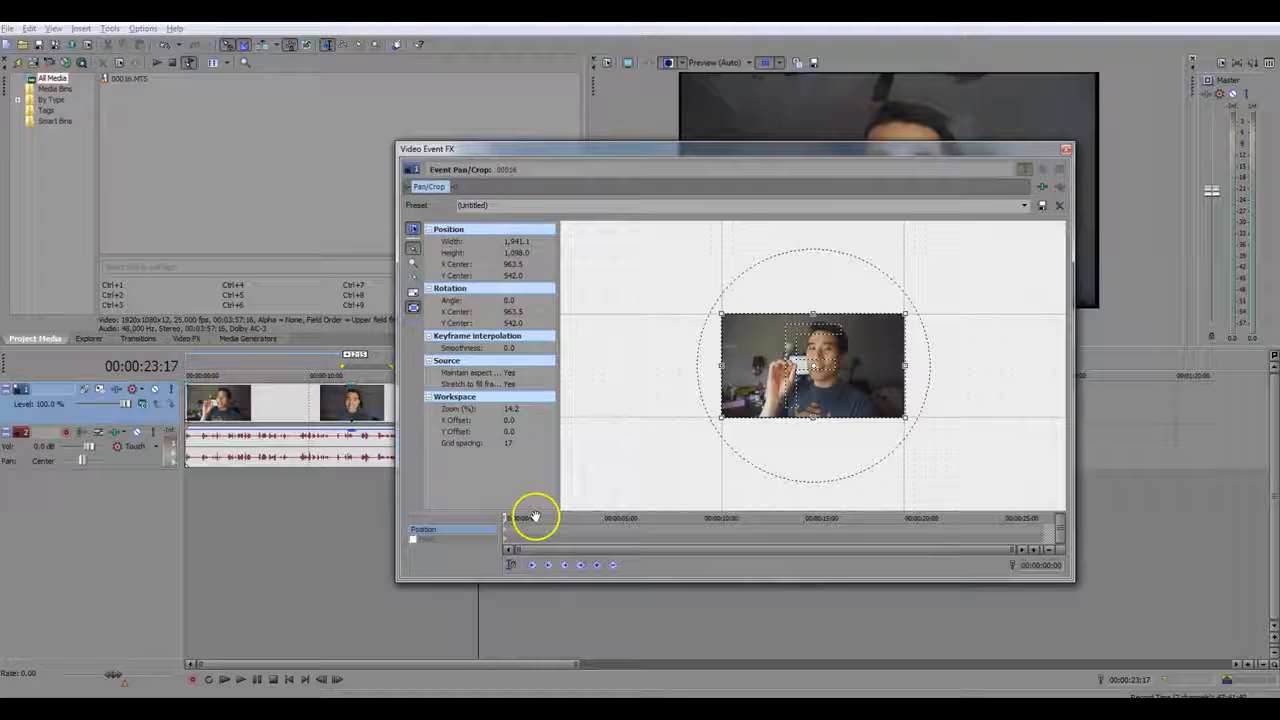
Step: Add a zoom-in keyframe at about 00:00:04:08 by shrinking the first clip's crop frame to about 983 × 549
{"action": "left_click_drag", "start_coordinate": [508, 520], "coordinate": [587, 519]}
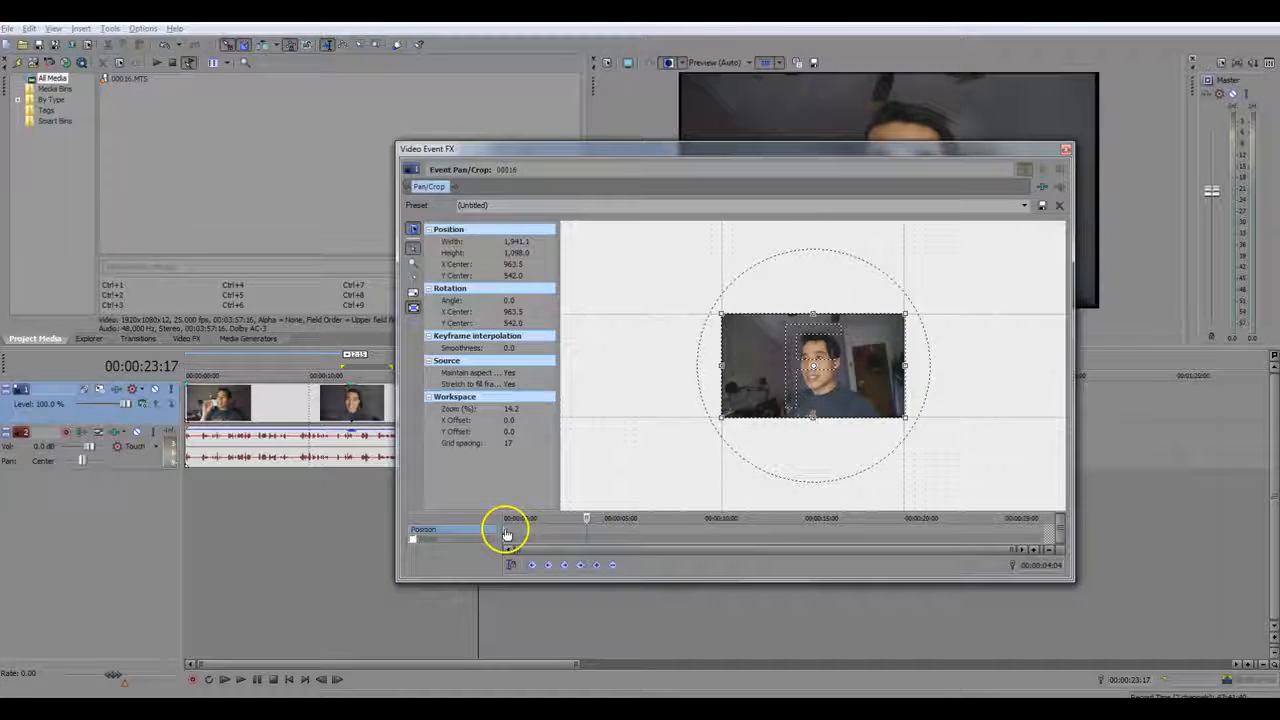
{"action": "left_click_drag", "start_coordinate": [508, 521], "coordinate": [589, 520]}
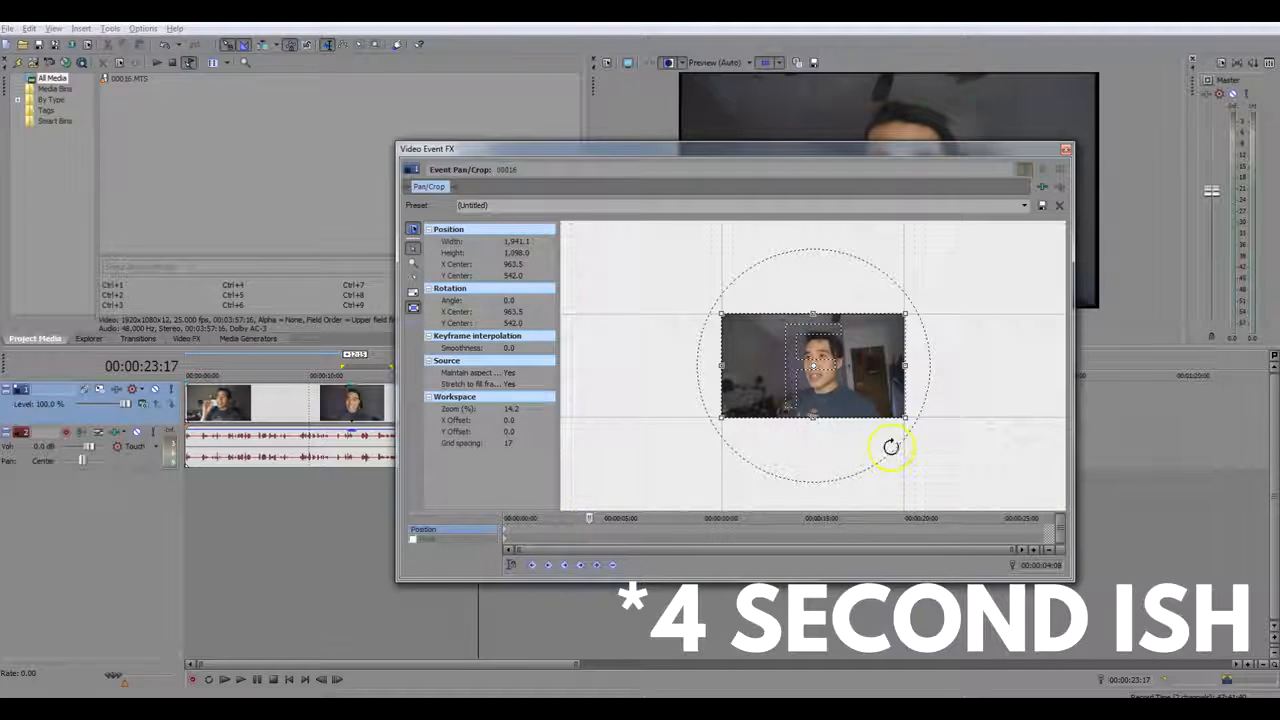
{"action": "left_click_drag", "start_coordinate": [829, 148], "coordinate": [521, 209]}
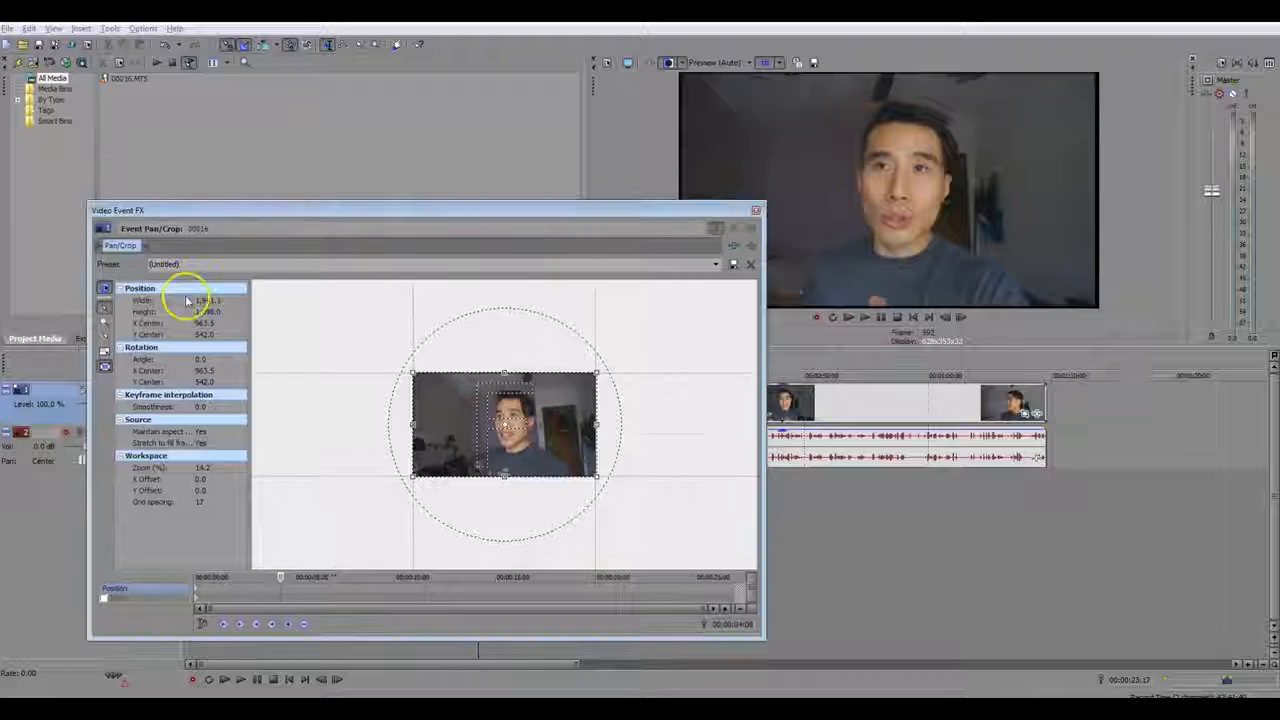
{"action": "left_click_drag", "start_coordinate": [595, 474], "coordinate": [551, 450]}
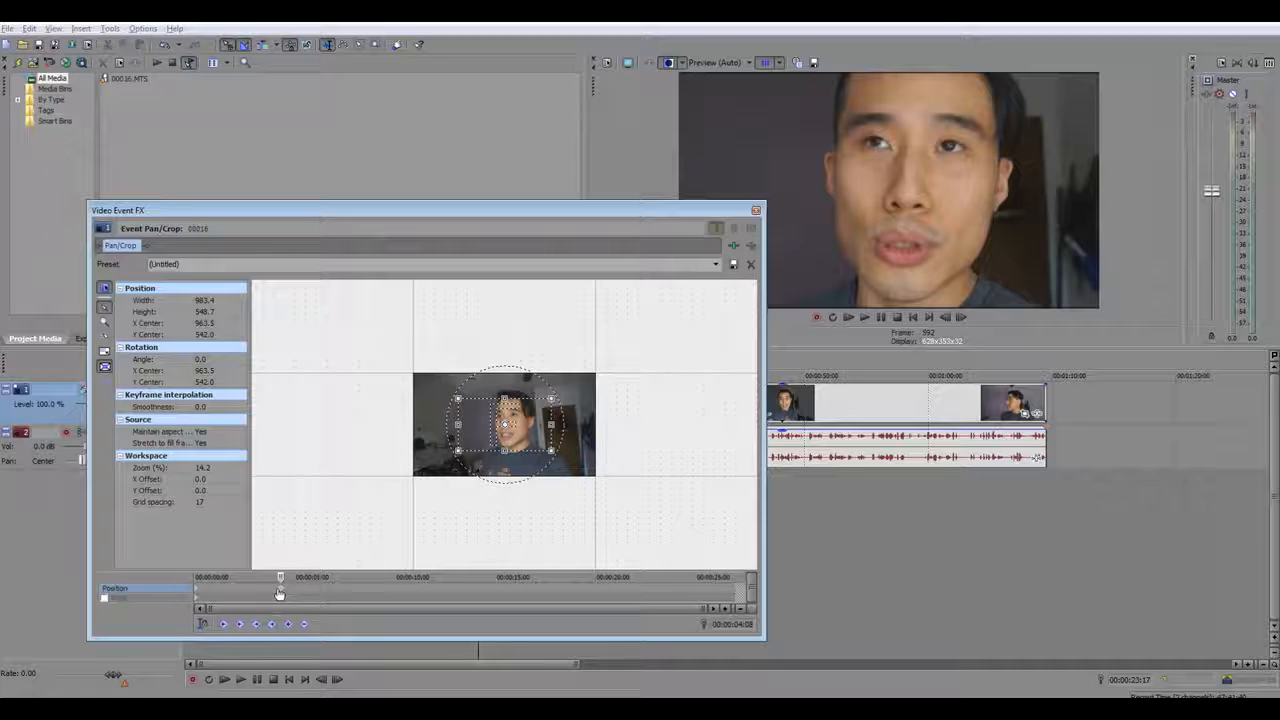
{"action": "mouse_move", "coordinate": [283, 588]}
{"action": "left_mouse_down"}
{"action": "mouse_move", "coordinate": [191, 588]}
{"action": "mouse_move", "coordinate": [275, 593]}
{"action": "left_mouse_up"}
{"action": "left_click", "coordinate": [756, 210]}
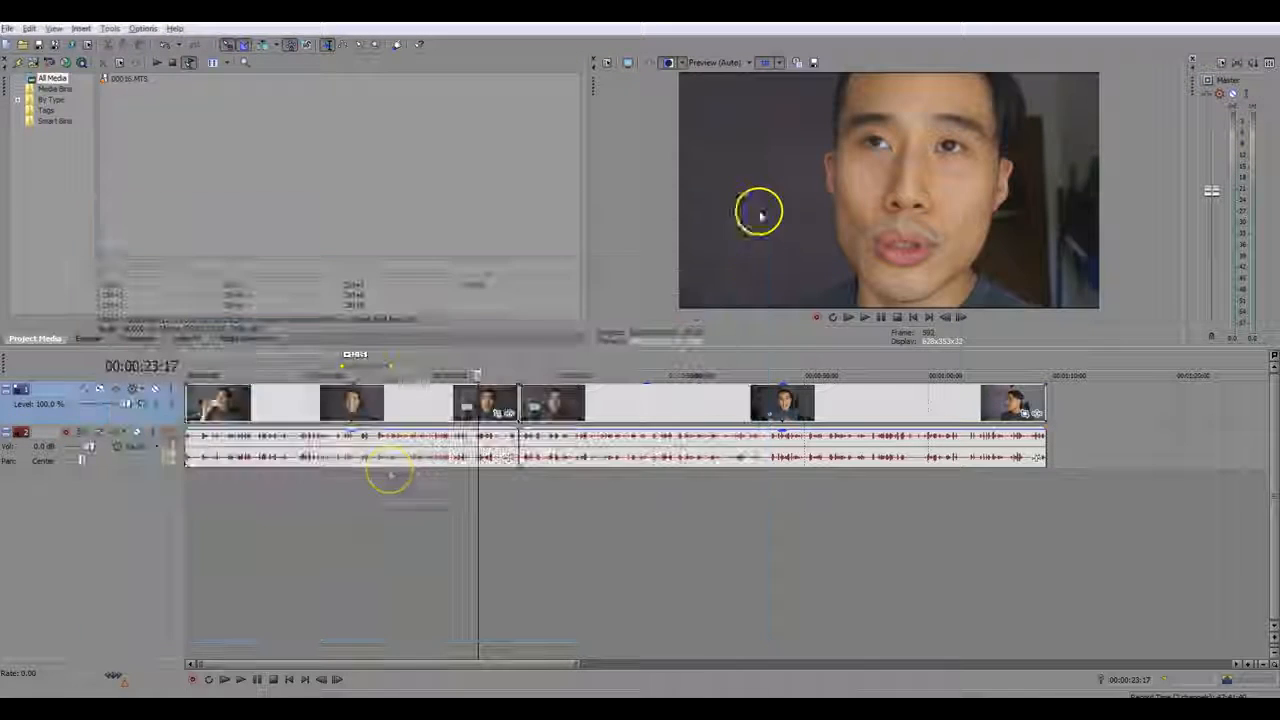
Step: Play the first clip from near its start to preview the gradual zoom
{"action": "left_click", "coordinate": [389, 497]}
{"action": "left_click", "coordinate": [195, 502]}
{"action": "key", "text": "space"}
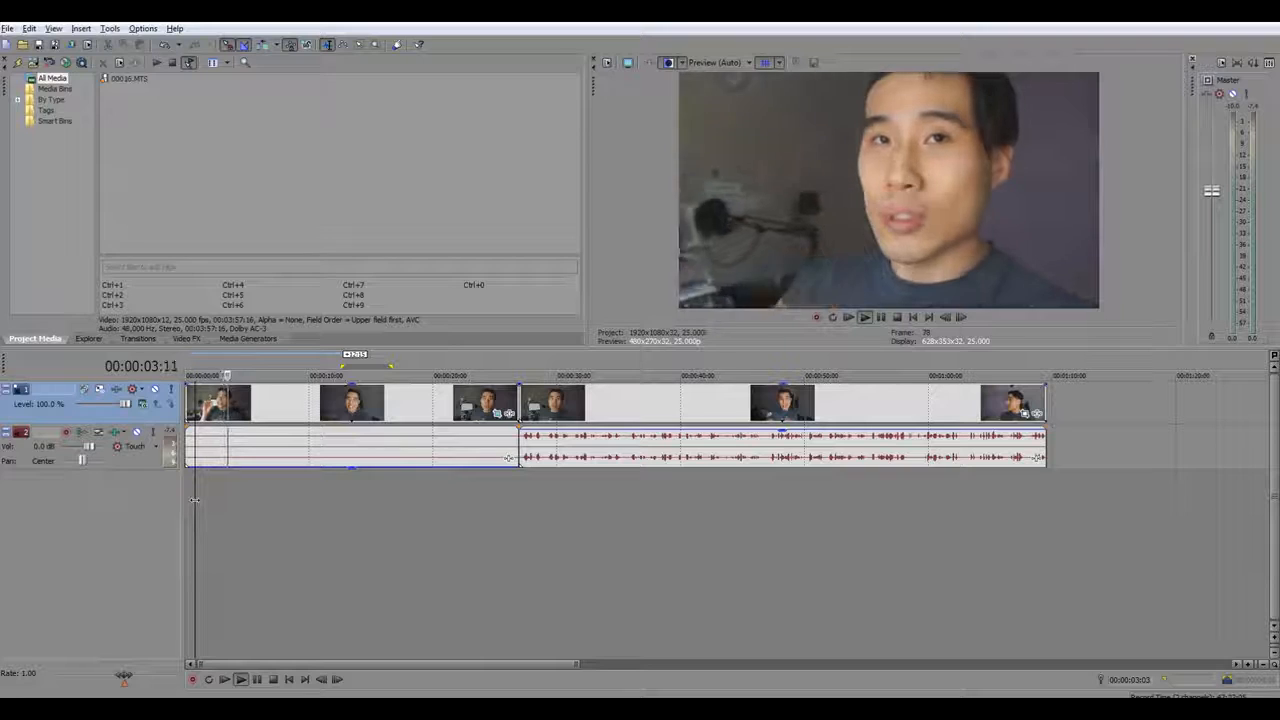
Step: Give the first clip a widescreen look by reducing its starting crop frame height to about 839 while keeping the width
{"action": "left_click", "coordinate": [495, 410]}
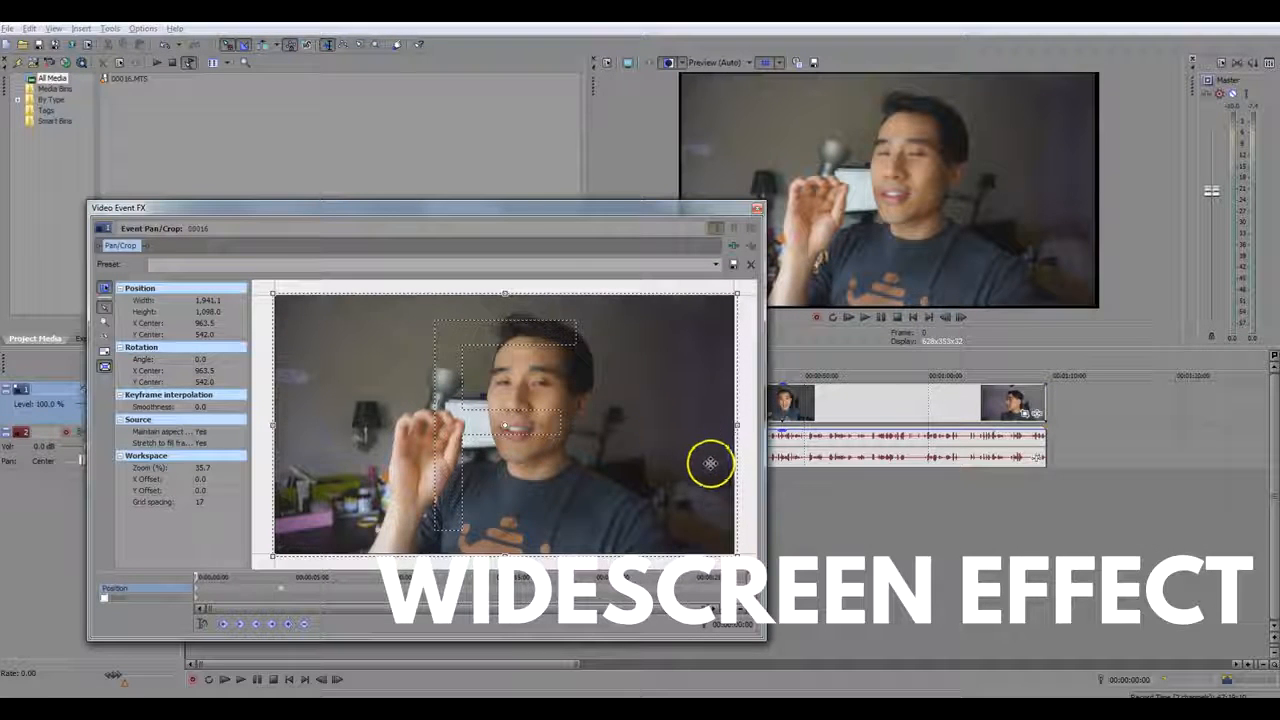
{"action": "scroll", "coordinate": [710, 463], "scroll_direction": "down", "scroll_amount": 4}
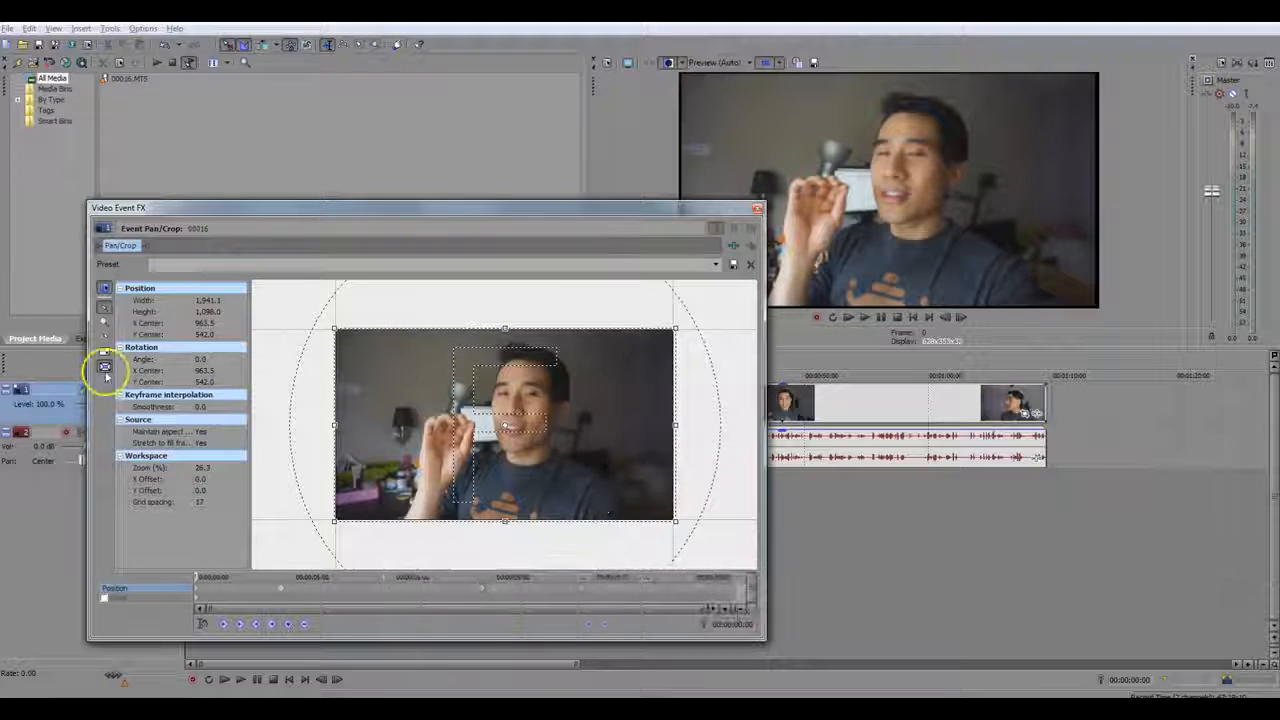
{"action": "left_click_drag", "start_coordinate": [505, 327], "coordinate": [505, 338]}
{"action": "double_click", "coordinate": [555, 208]}
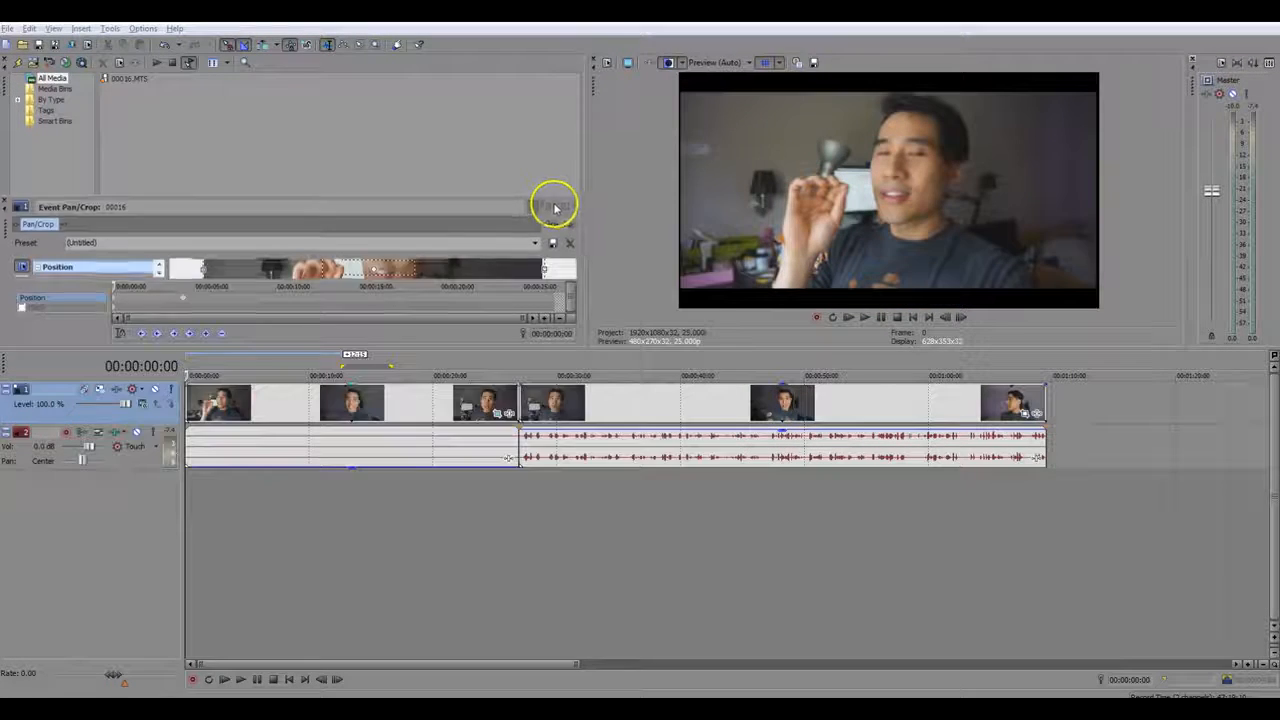
{"action": "double_click", "coordinate": [555, 208]}
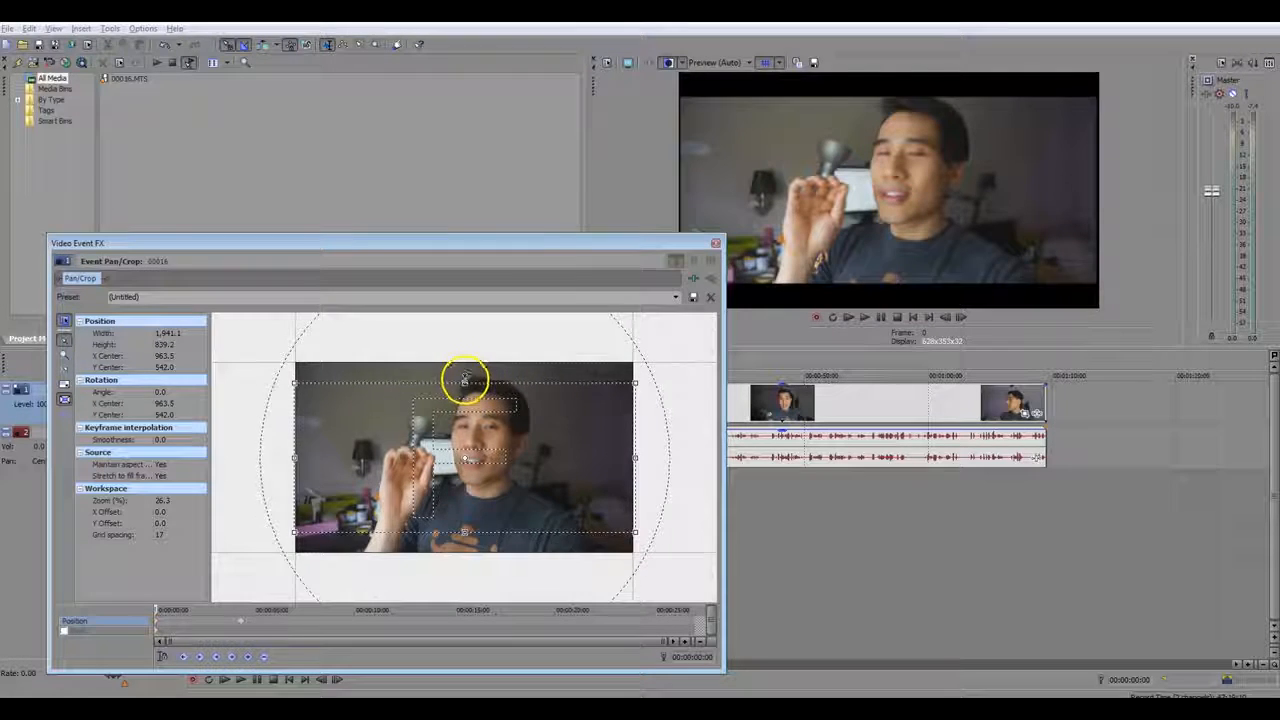
{"action": "left_click", "coordinate": [715, 244]}
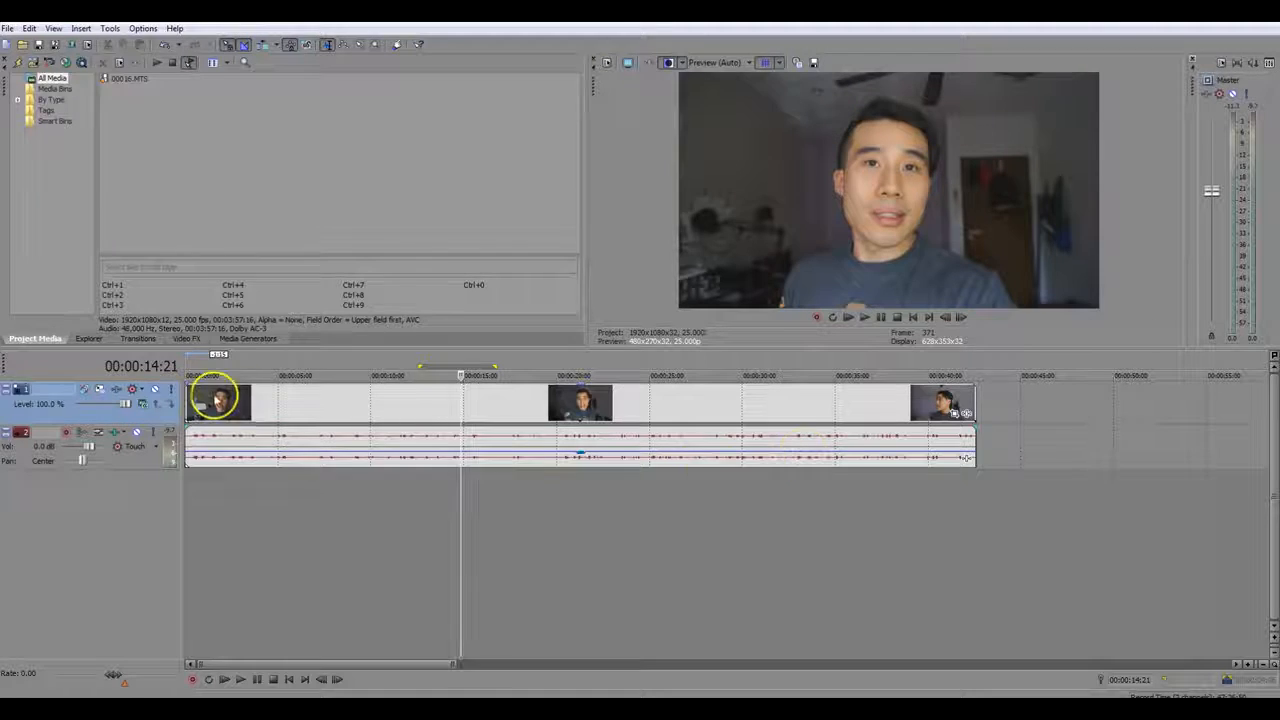
Step: Add a fade-in to the start of the clip, preview it, and shorten the fade to about 2 seconds
{"action": "left_click", "coordinate": [352, 415]}
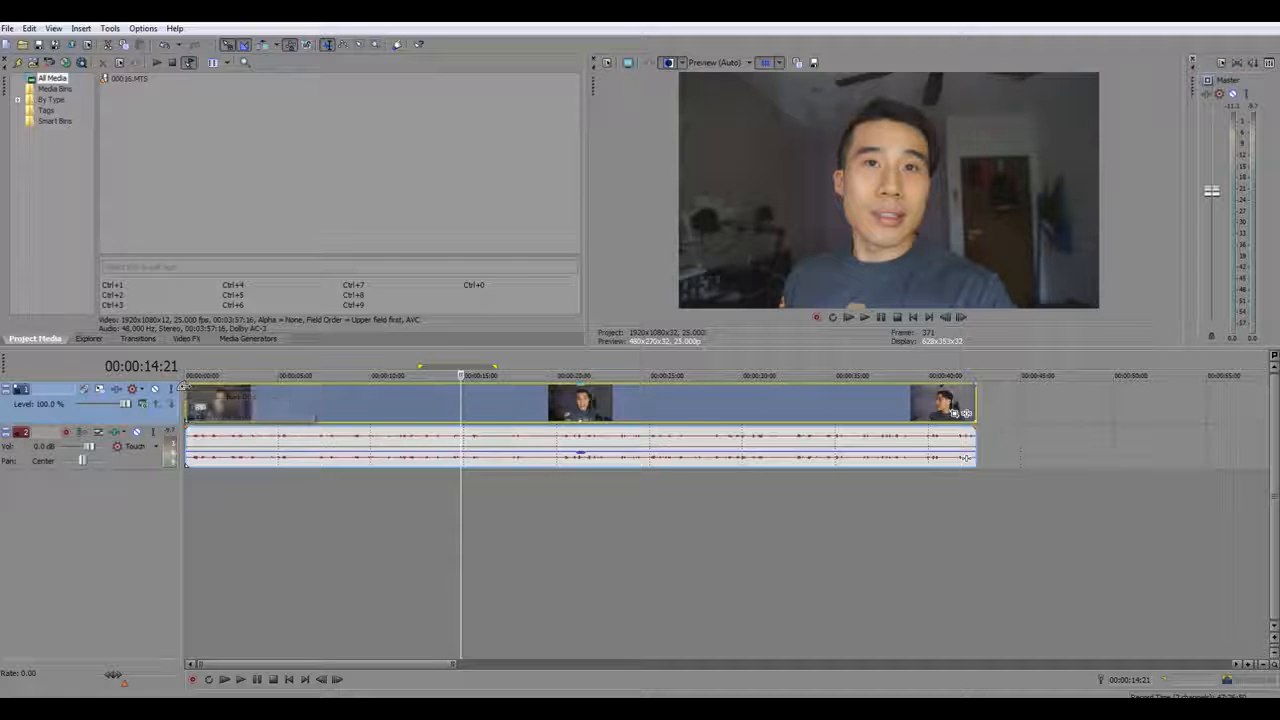
{"action": "left_click_drag", "start_coordinate": [213, 386], "coordinate": [250, 386]}
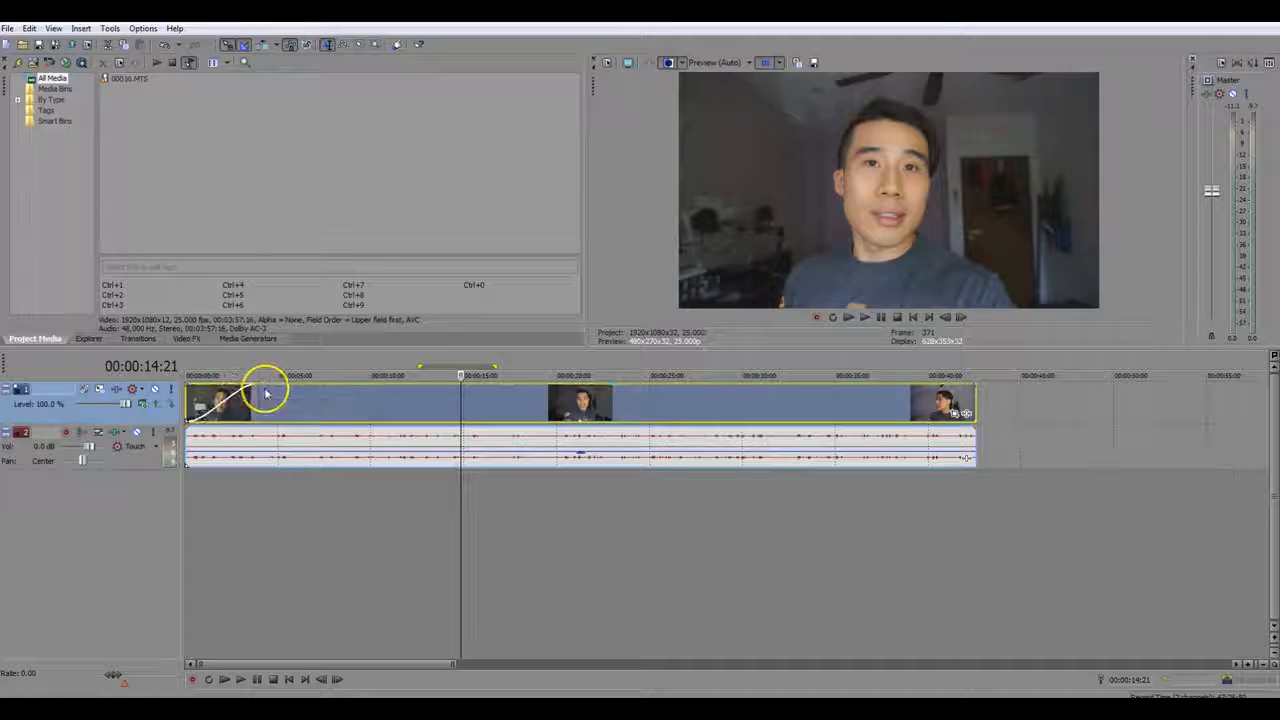
{"action": "left_click", "coordinate": [217, 516]}
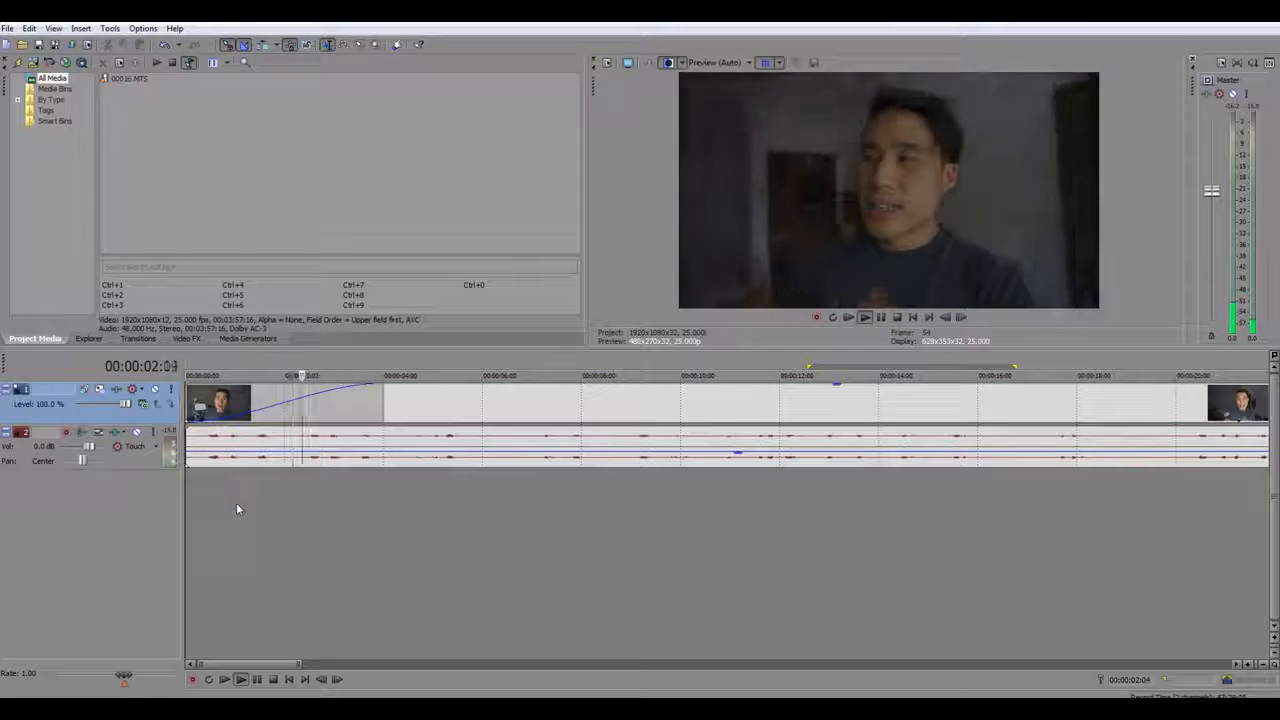
{"action": "left_click_drag", "start_coordinate": [382, 405], "coordinate": [297, 408]}
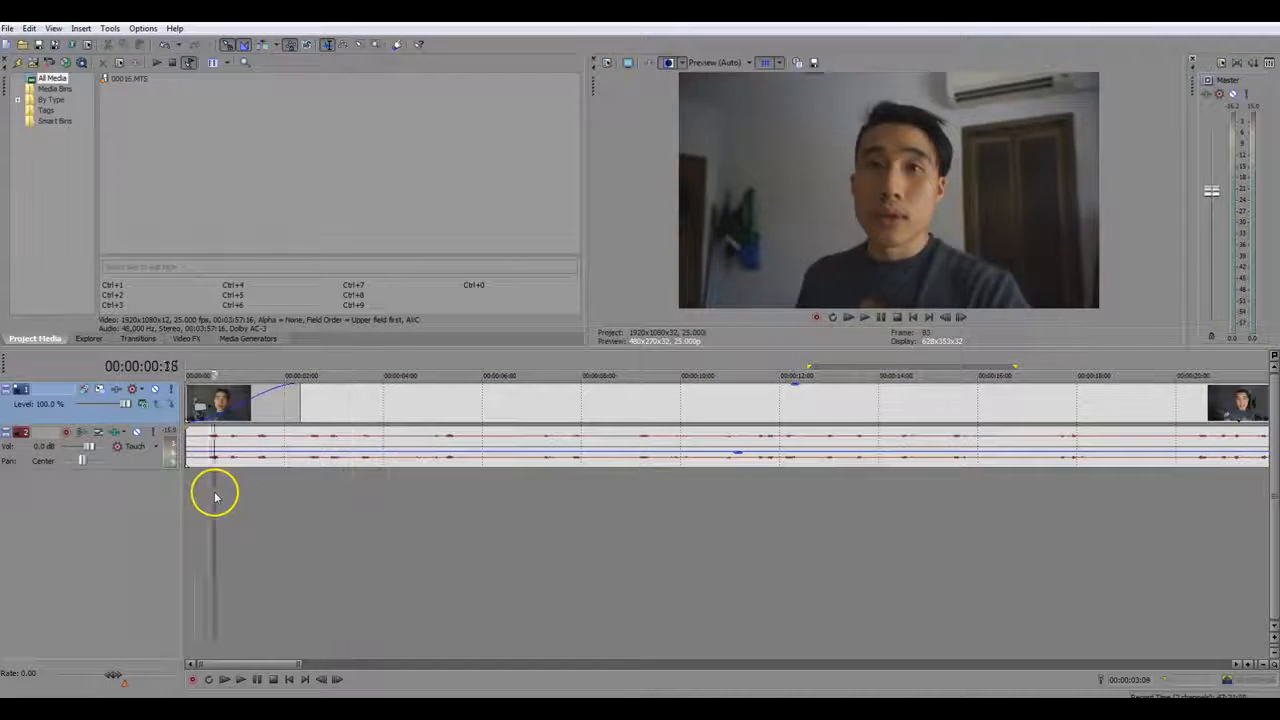
{"action": "left_click", "coordinate": [193, 513]}
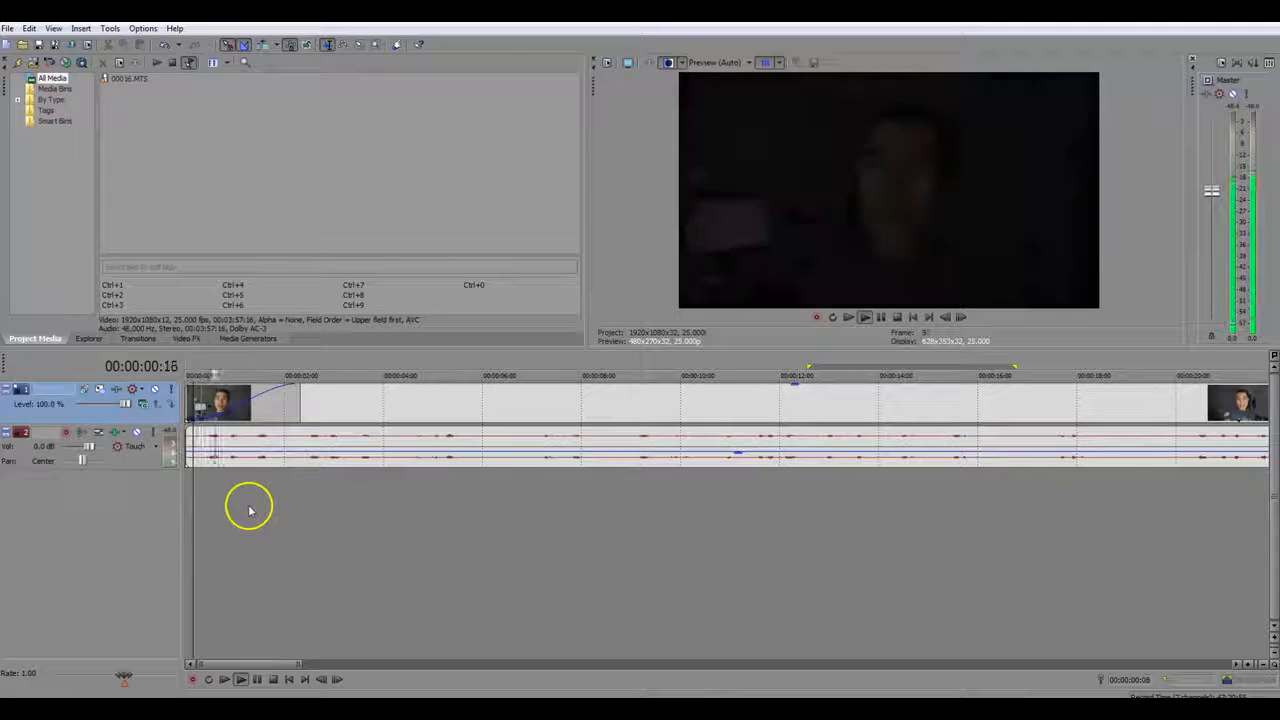
Step: Add a fade-out of about 3.5 seconds to the end of the clip
{"action": "scroll", "coordinate": [320, 505], "scroll_direction": "down", "scroll_amount": 4}
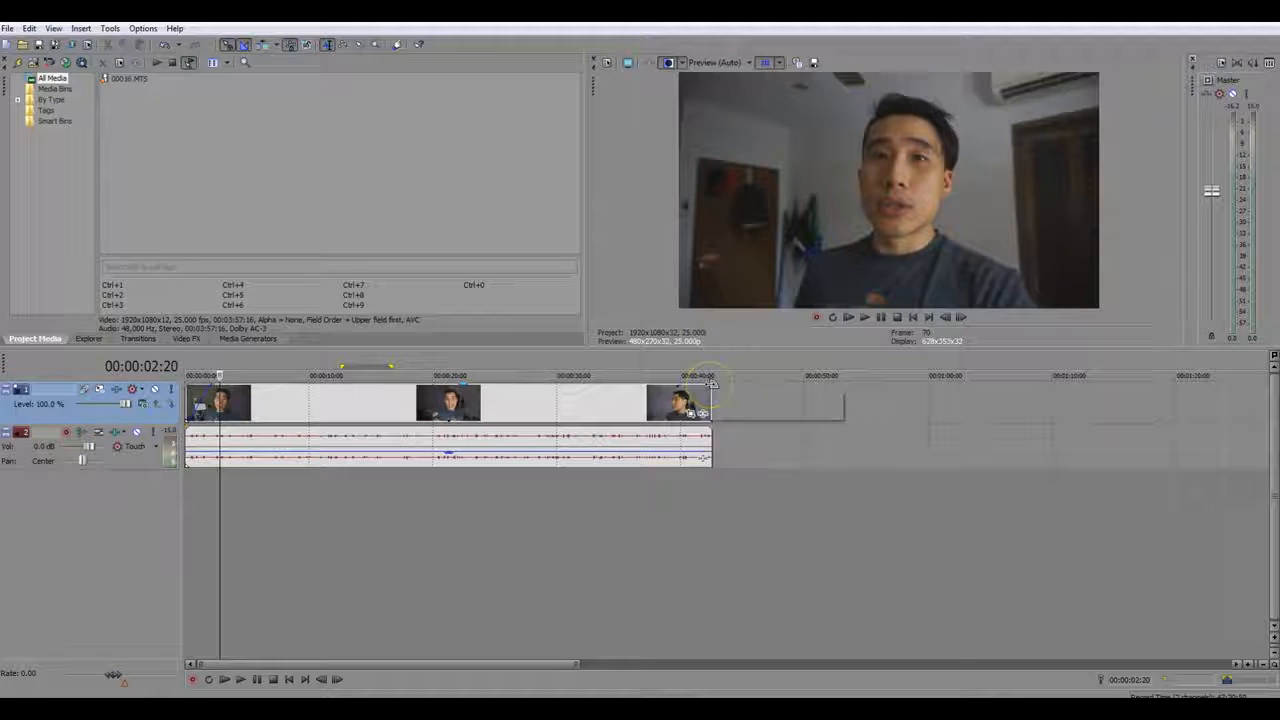
{"action": "left_click", "coordinate": [712, 380]}
{"action": "left_click_drag", "start_coordinate": [712, 380], "coordinate": [464, 518]}
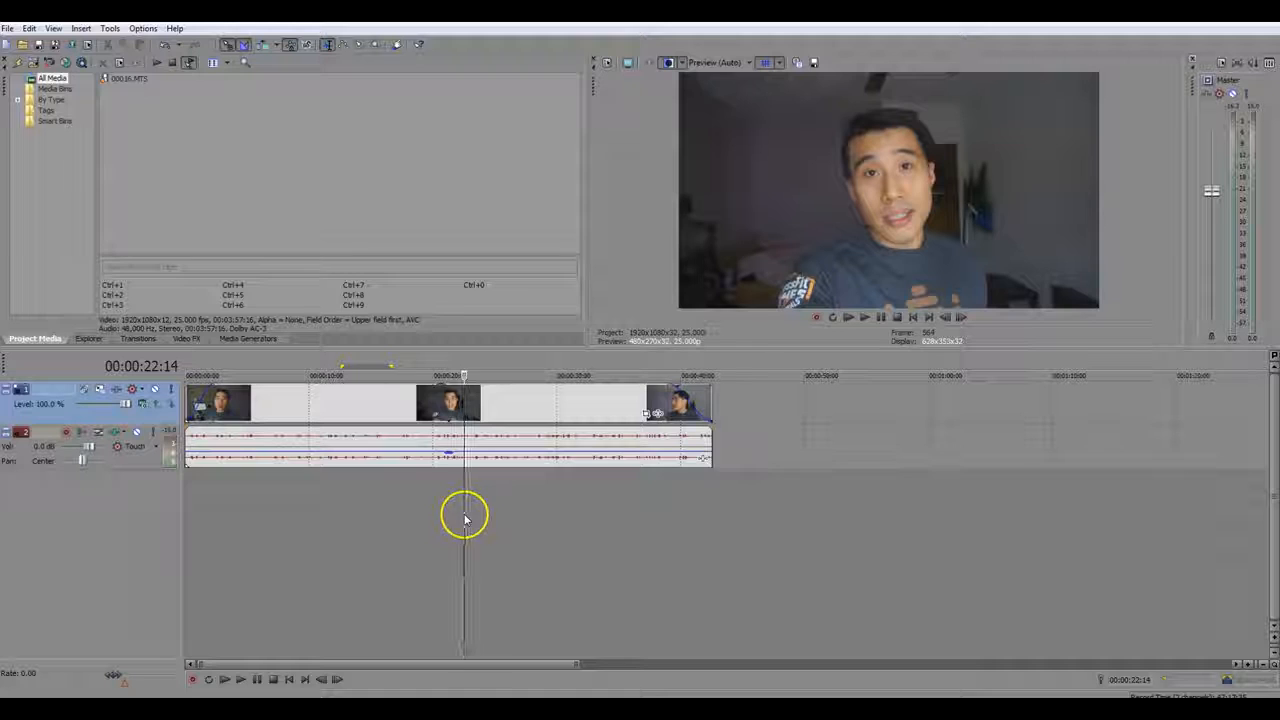
Step: Split the clip at about 00:00:22:14 and overlap the second part onto the first to make a crossfade of about 1:09
{"action": "scroll", "coordinate": [488, 522], "scroll_direction": "up", "scroll_amount": 2}
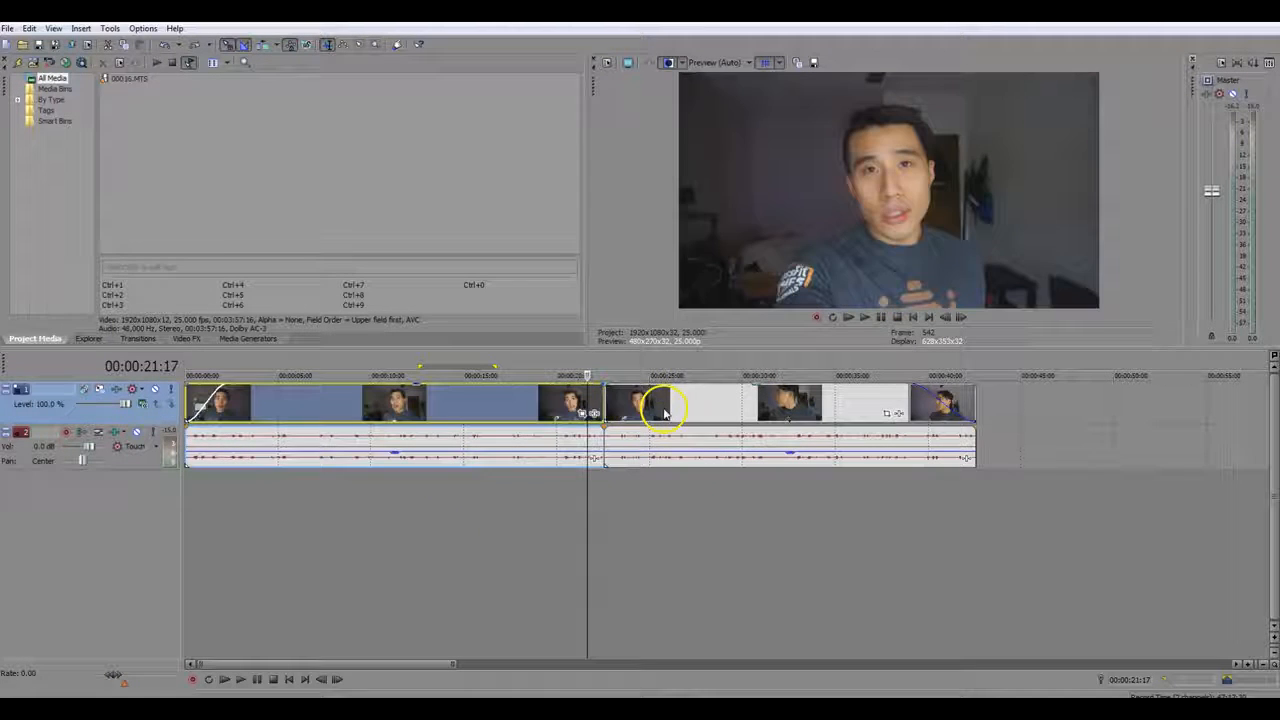
{"action": "left_click", "coordinate": [689, 413]}
{"action": "left_click_drag", "start_coordinate": [689, 413], "coordinate": [630, 420]}
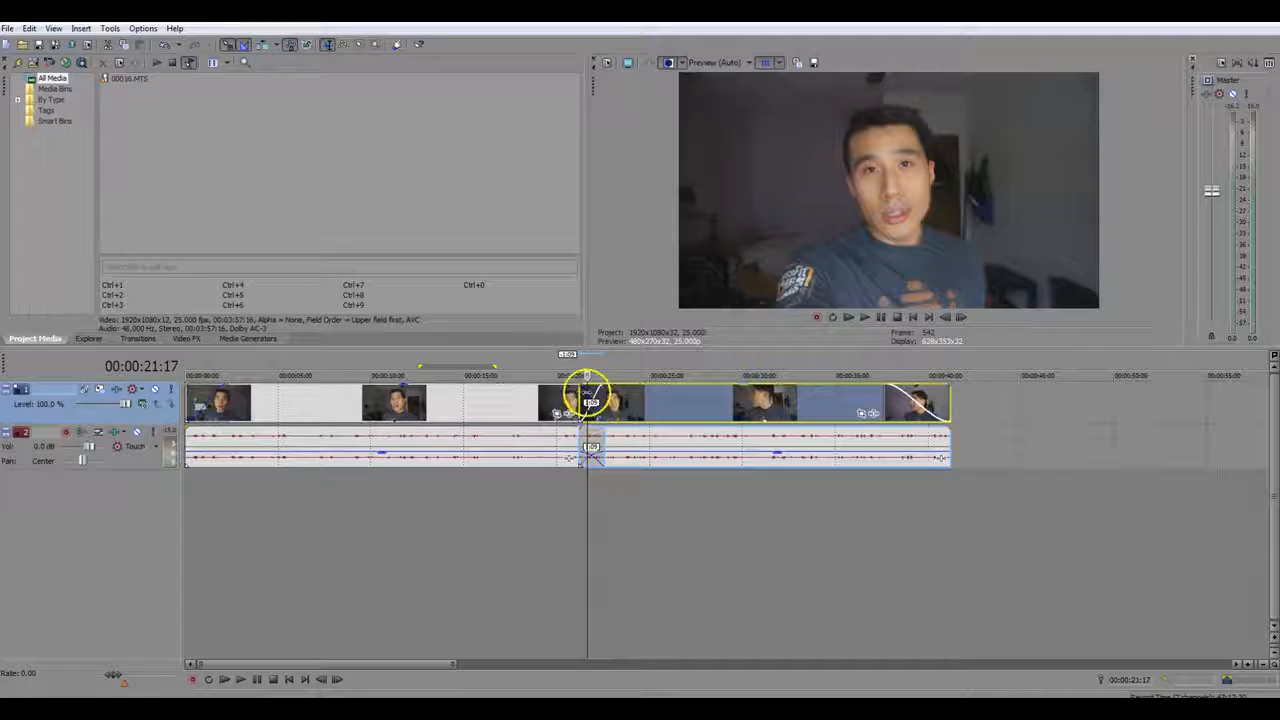
{"action": "scroll", "coordinate": [601, 492], "scroll_direction": "up", "scroll_amount": 2}
{"action": "scroll", "coordinate": [672, 521], "scroll_direction": "down", "scroll_amount": 1}
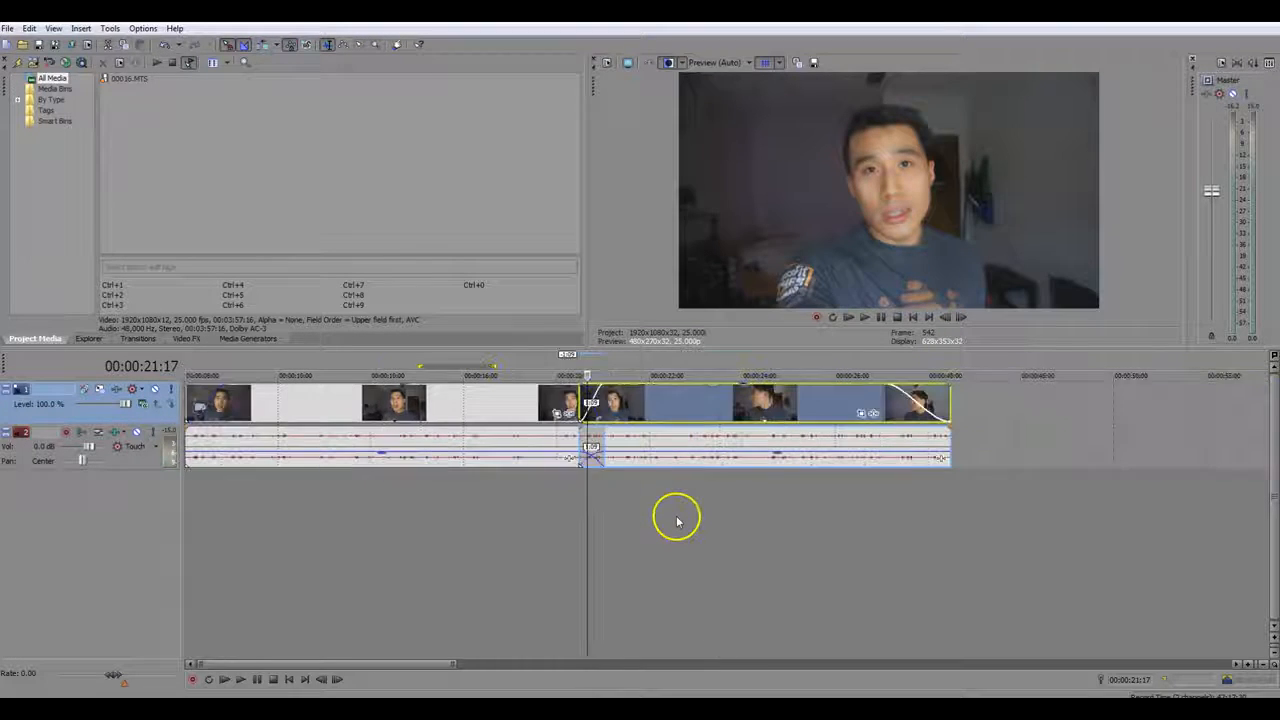
Step: Play through the overlap between the two clips to preview the crossfade
{"action": "left_click", "coordinate": [547, 506]}
{"action": "key", "text": "space"}
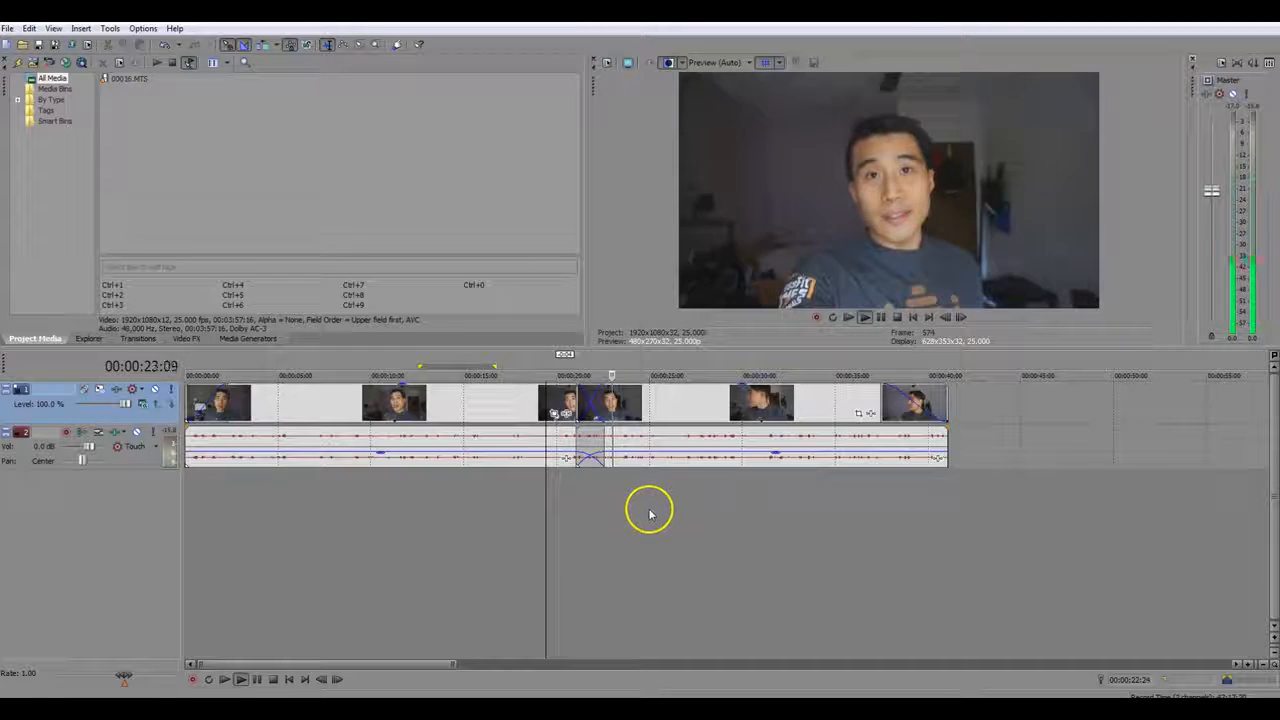
{"action": "key", "text": "Return"}
{"action": "left_click", "coordinate": [565, 513]}
{"action": "key", "text": "space"}
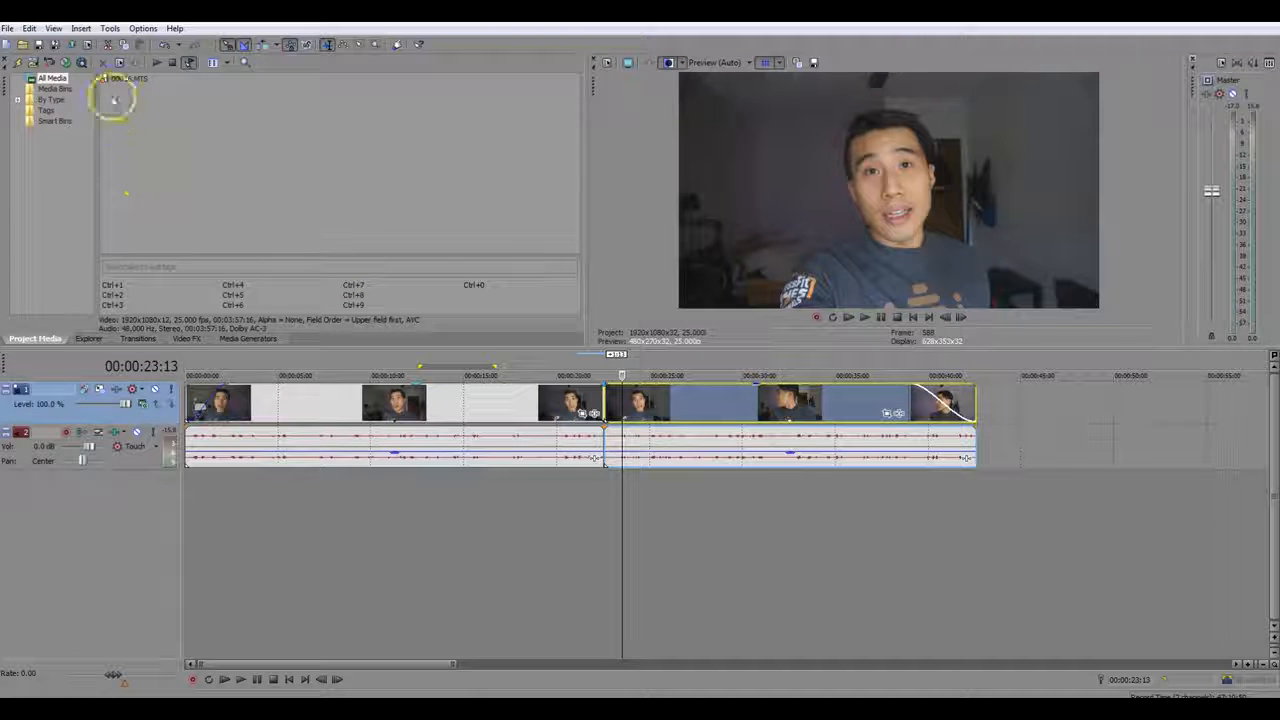
Step: Add 00016.MTS on new tracks below the existing ones and remove the fade-in and fade-out from the upper video clips
{"action": "left_click_drag", "start_coordinate": [126, 78], "coordinate": [185, 512]}
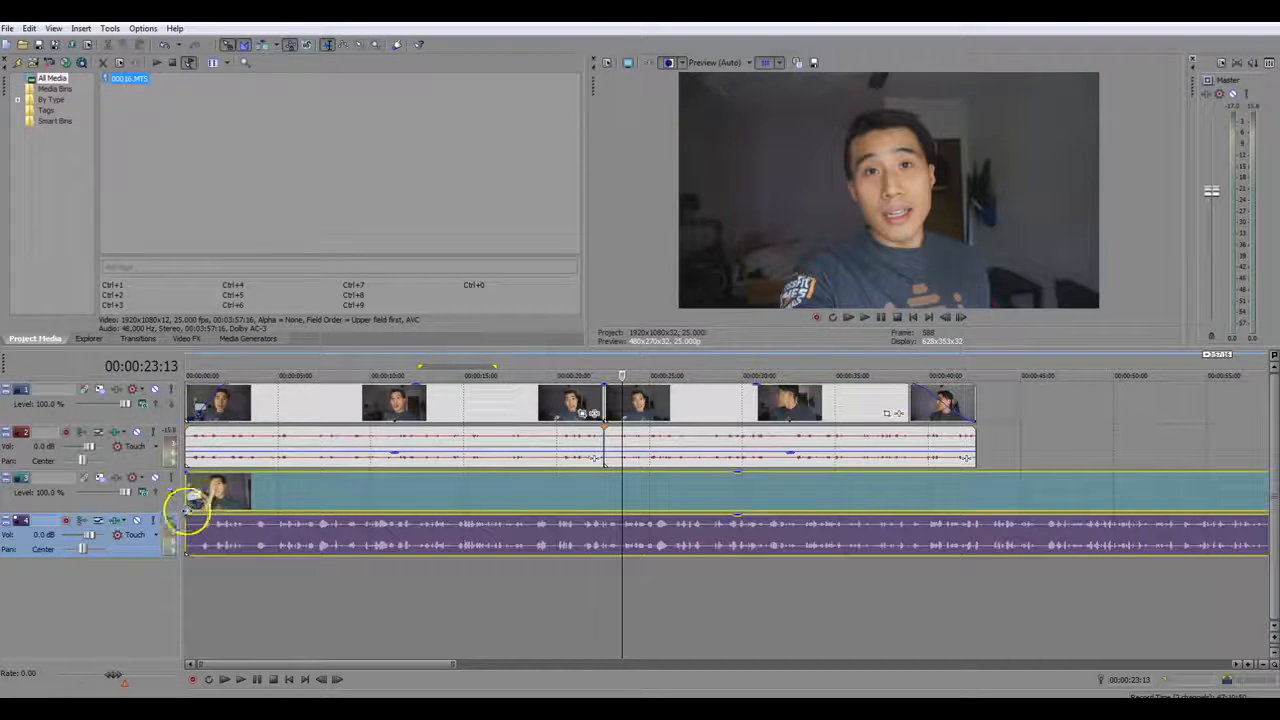
{"action": "left_click", "coordinate": [293, 593]}
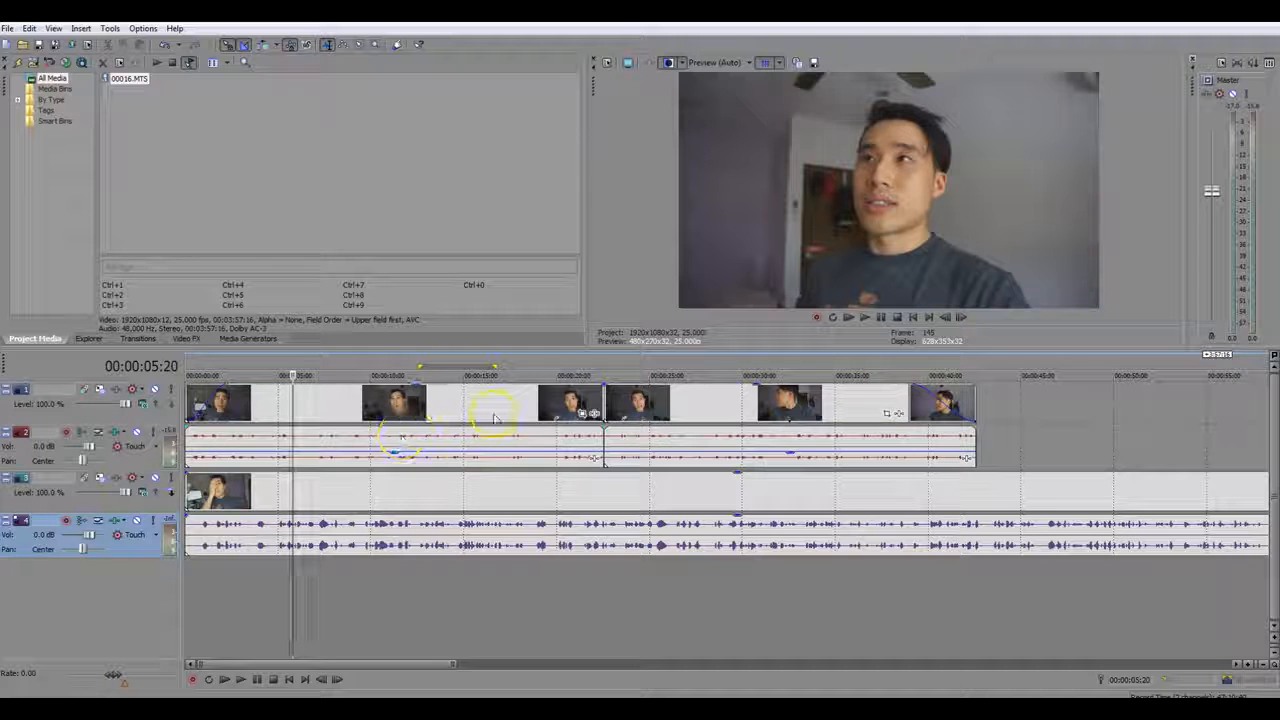
{"action": "left_click_drag", "start_coordinate": [222, 388], "coordinate": [186, 388]}
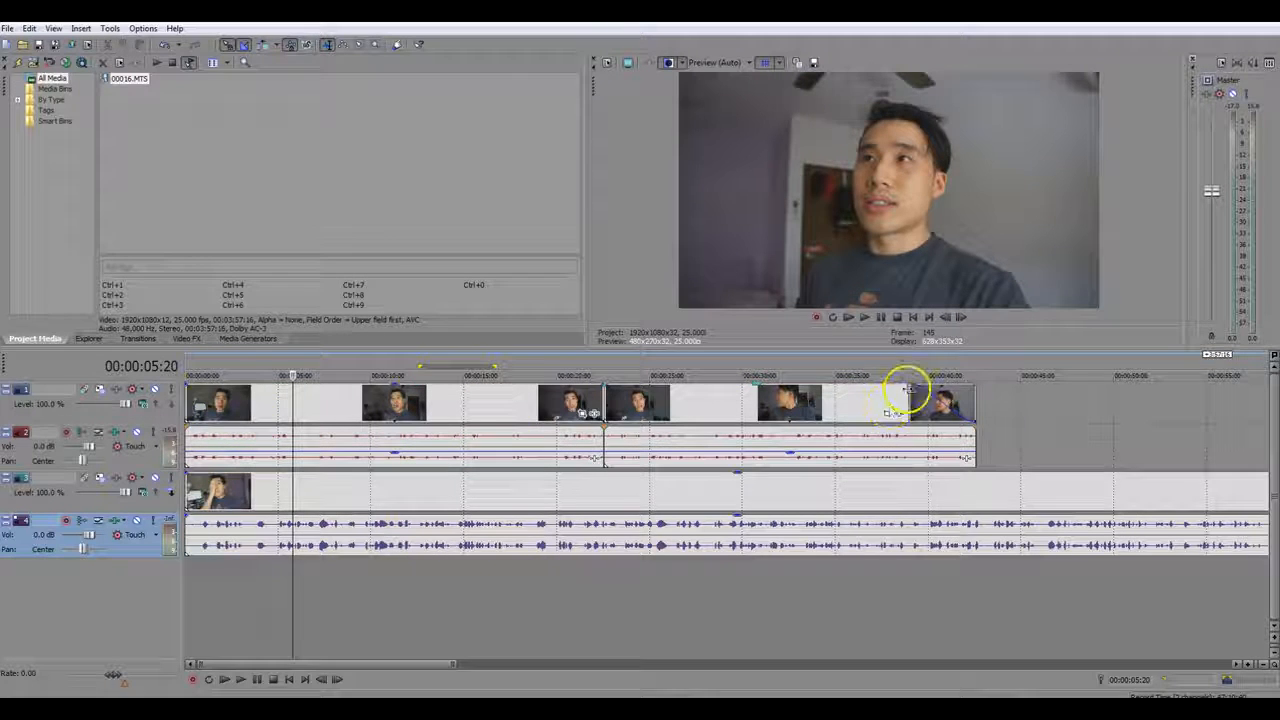
{"action": "left_click_drag", "start_coordinate": [909, 387], "coordinate": [984, 387]}
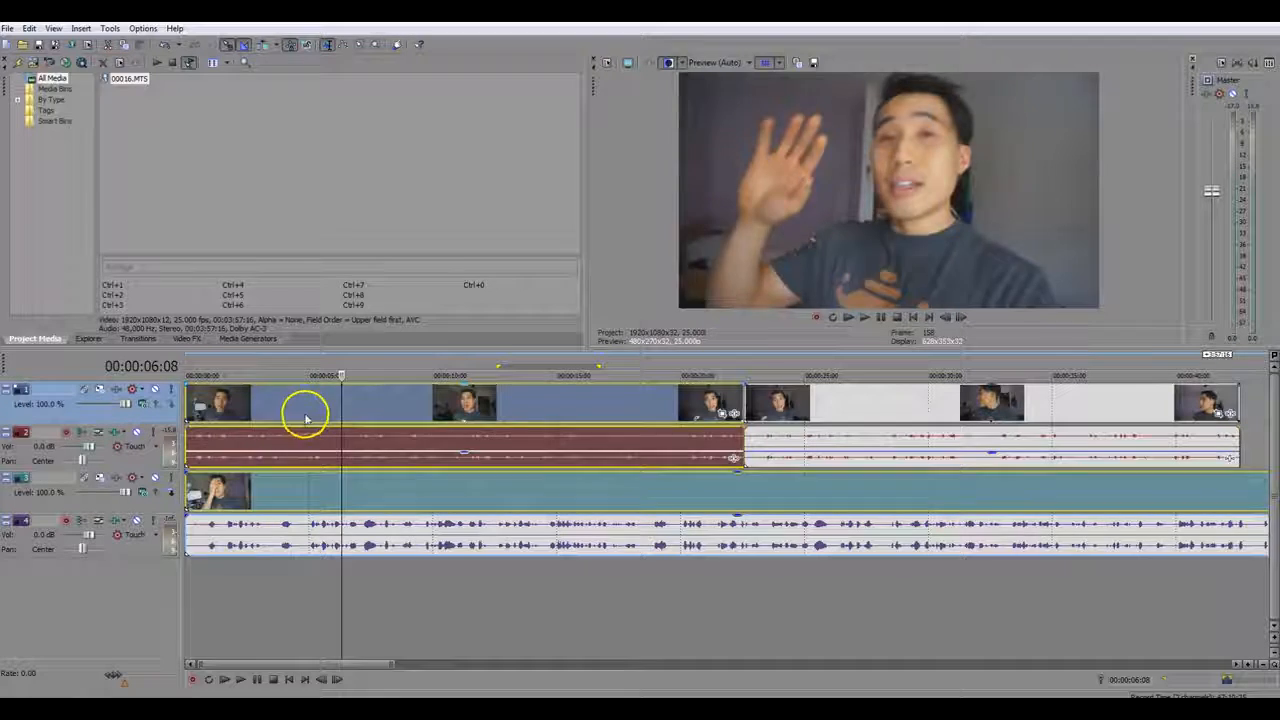
Step: Select the first upper video clip together with the lower video clip and try a shared fade-in of 00:00:03:21
{"action": "left_click", "coordinate": [305, 418]}
{"action": "left_click", "coordinate": [360, 500]}
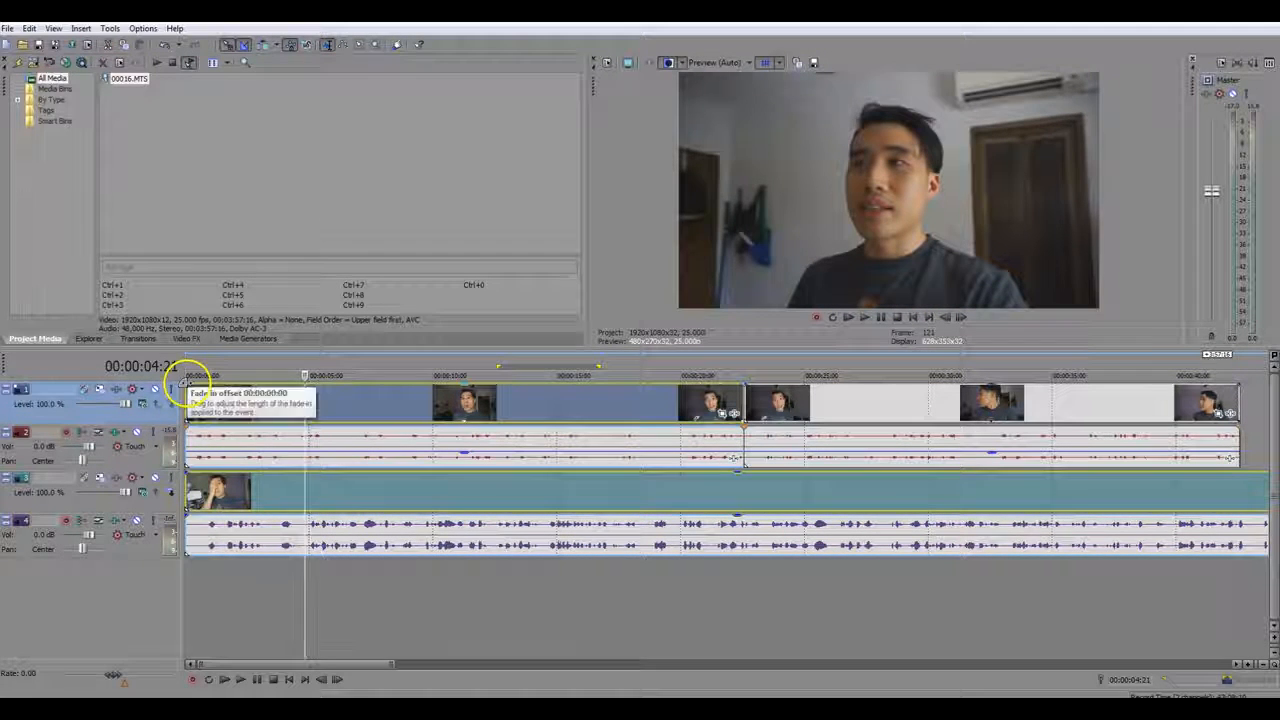
{"action": "left_click_drag", "start_coordinate": [279, 389], "coordinate": [278, 390]}
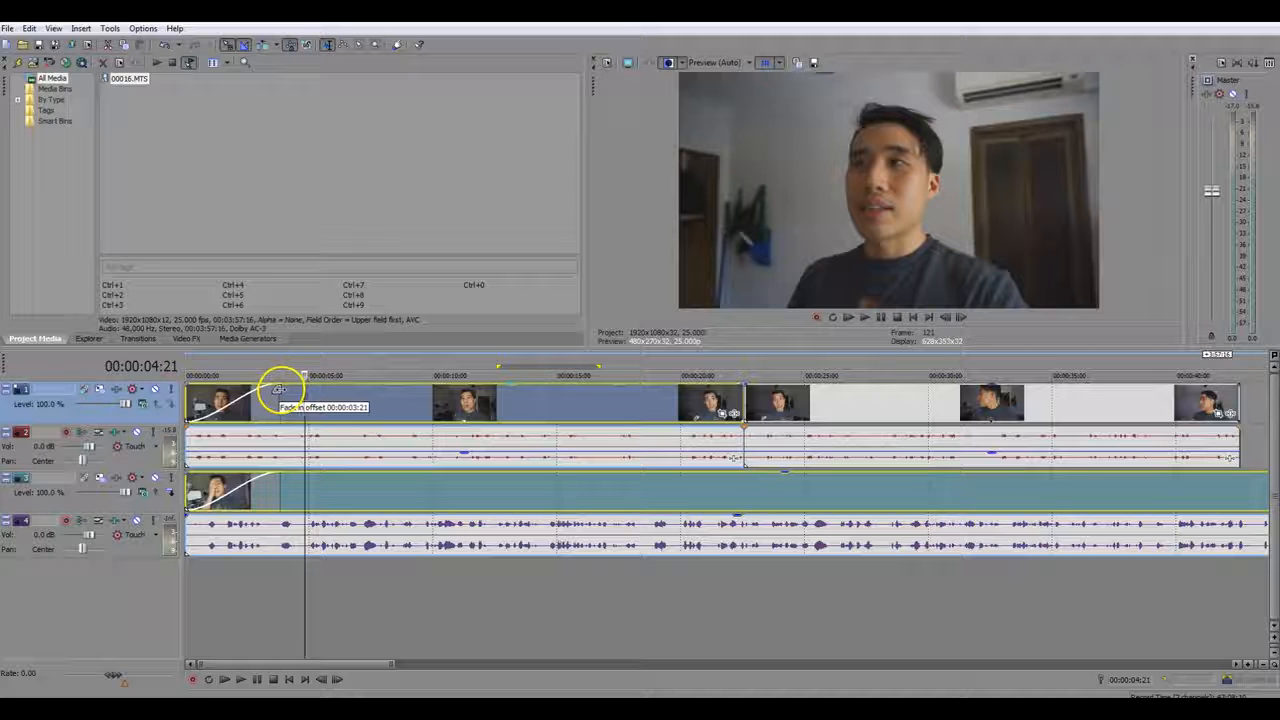
{"action": "left_click_drag", "start_coordinate": [191, 386], "coordinate": [191, 386]}
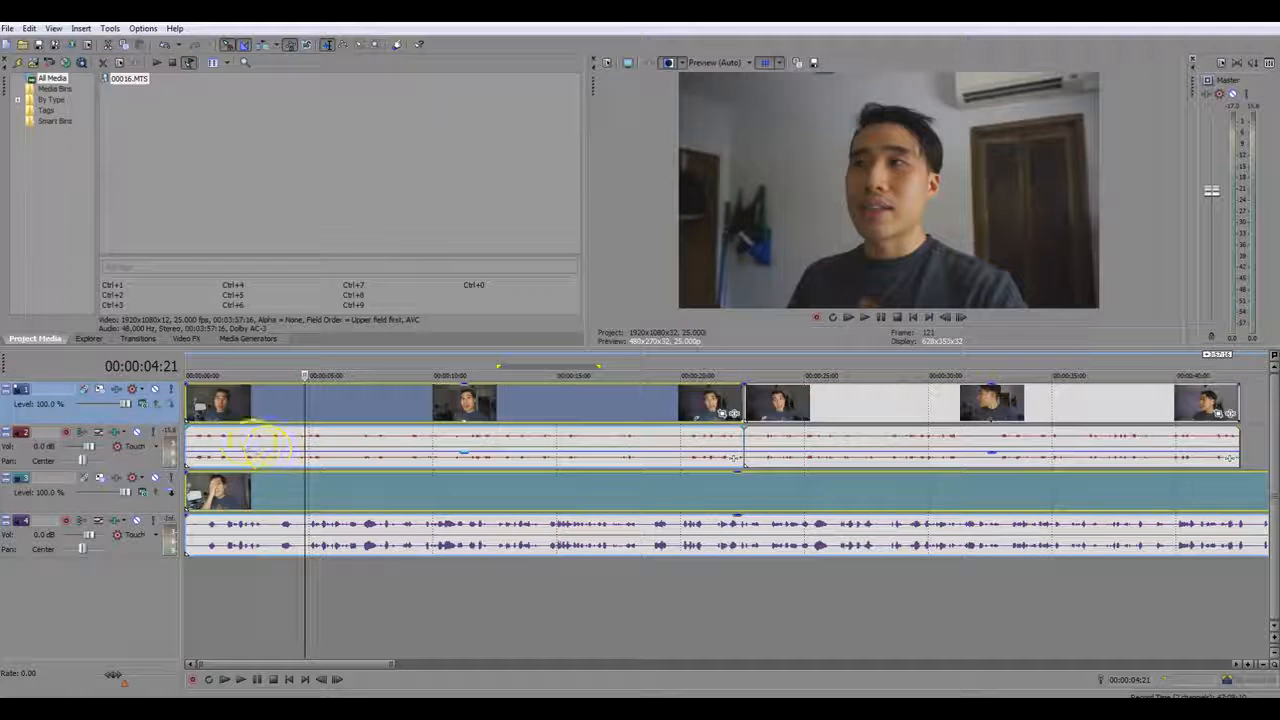
Step: Add a fade-in of about 12 frames to the start of the first clip's audio
{"action": "left_click", "coordinate": [188, 427]}
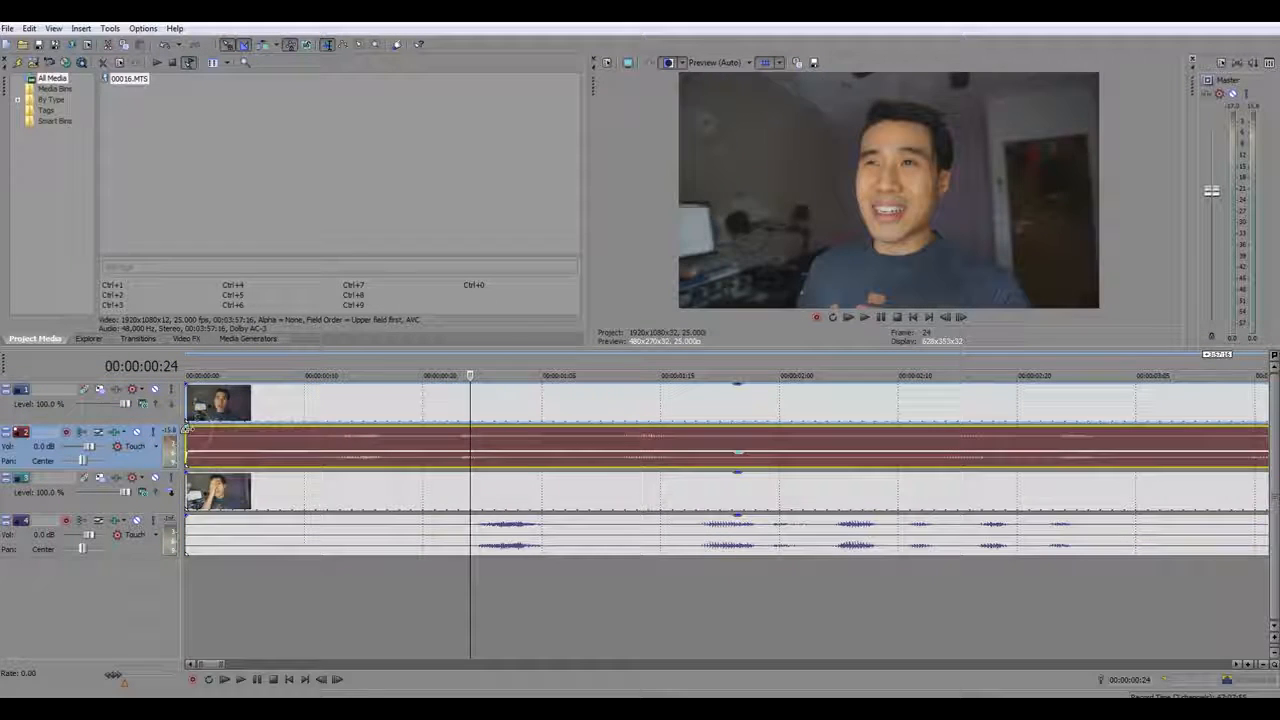
{"action": "left_click_drag", "start_coordinate": [188, 430], "coordinate": [331, 429]}
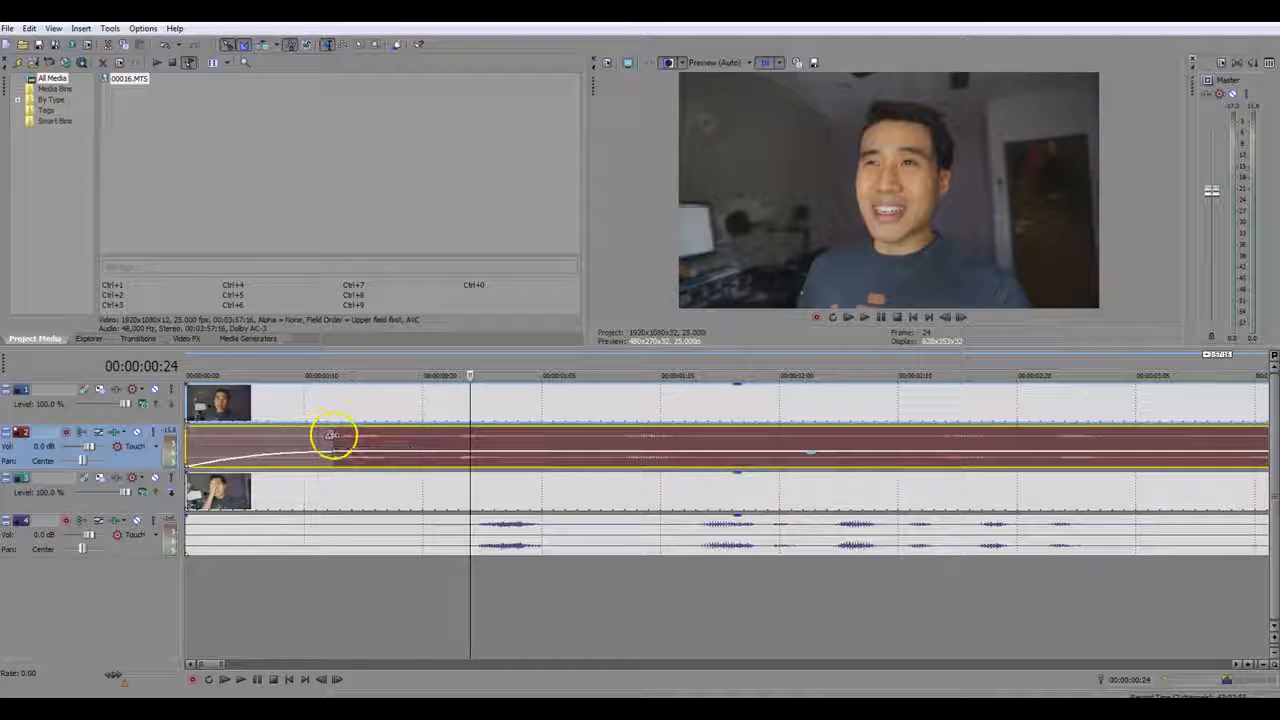
{"action": "left_click", "coordinate": [197, 447]}
{"action": "scroll", "coordinate": [240, 430], "scroll_direction": "down", "scroll_amount": 10}
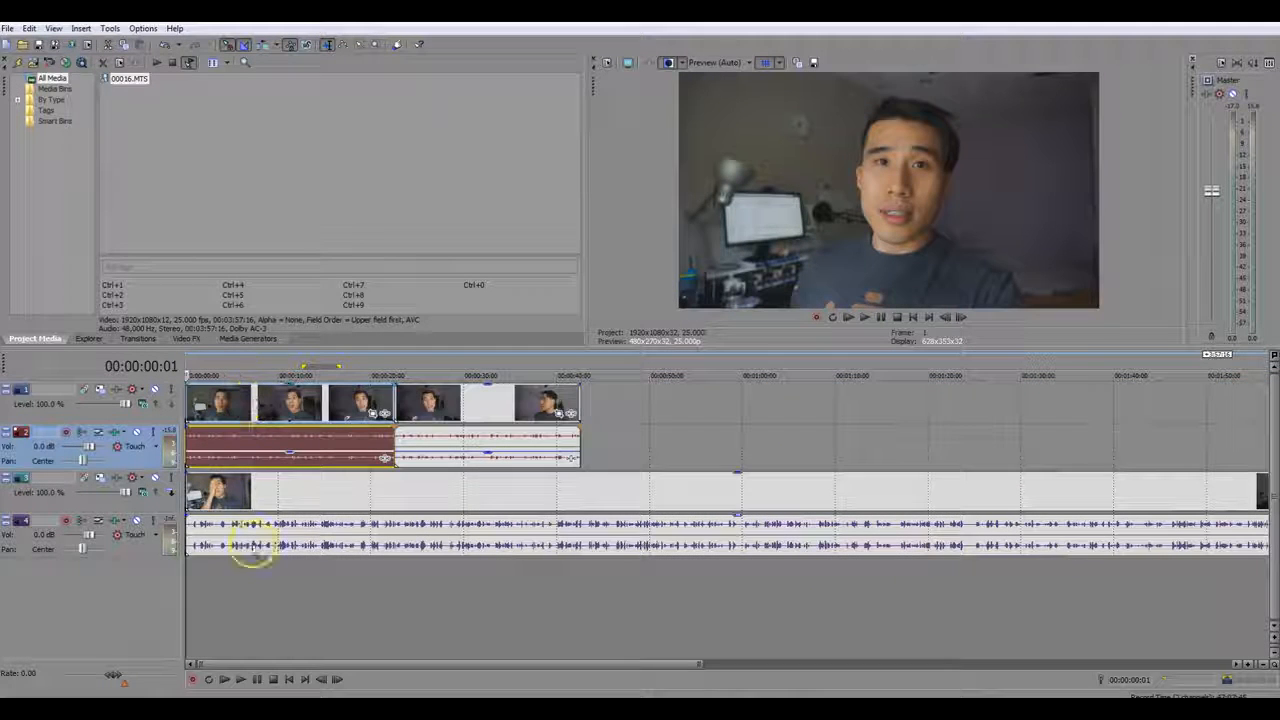
Step: Select the first clip's video and audio together with the lower video and audio, and apply a shared fade-in at their start
{"action": "left_click", "coordinate": [257, 398]}
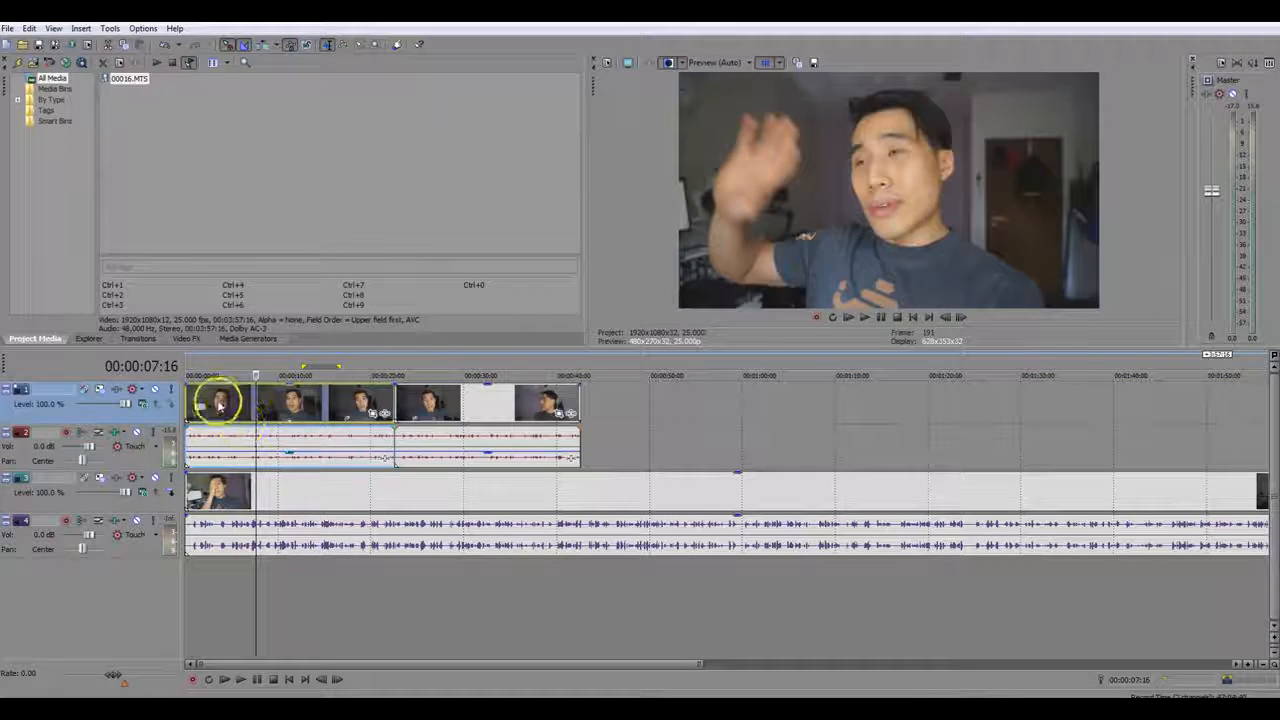
{"action": "left_click", "coordinate": [240, 535], "text": "shift"}
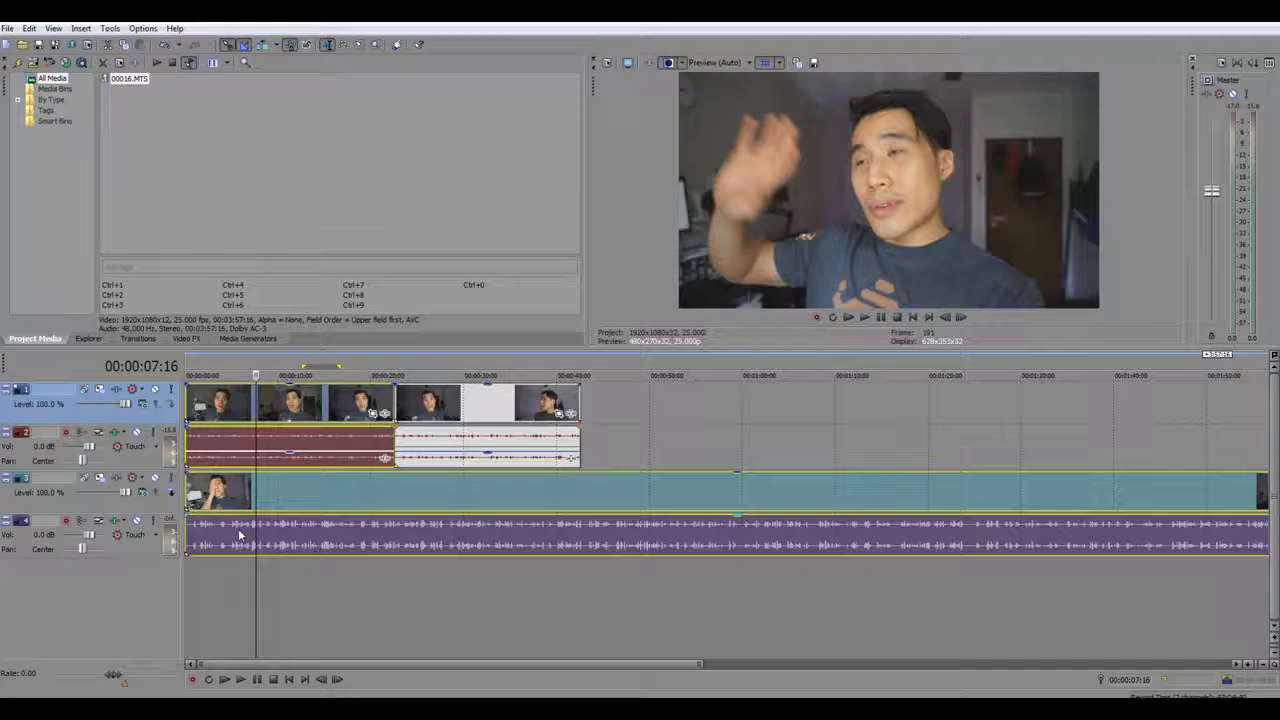
{"action": "scroll", "coordinate": [228, 534], "scroll_direction": "up", "scroll_amount": 2}
{"action": "left_click_drag", "start_coordinate": [186, 512], "coordinate": [300, 532]}
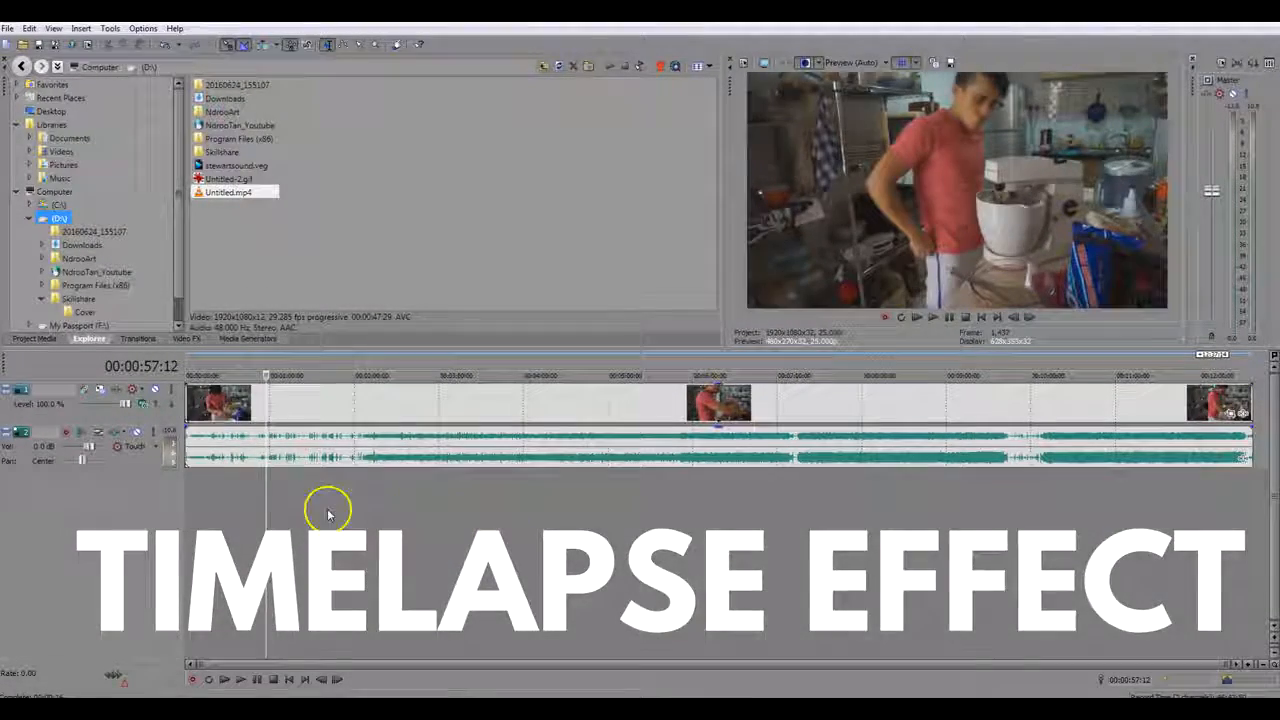
Step: Time-compress the kitchen clip to about 4 minutes 55 seconds for a timelapse effect and play part of it
{"action": "left_click", "coordinate": [308, 500]}
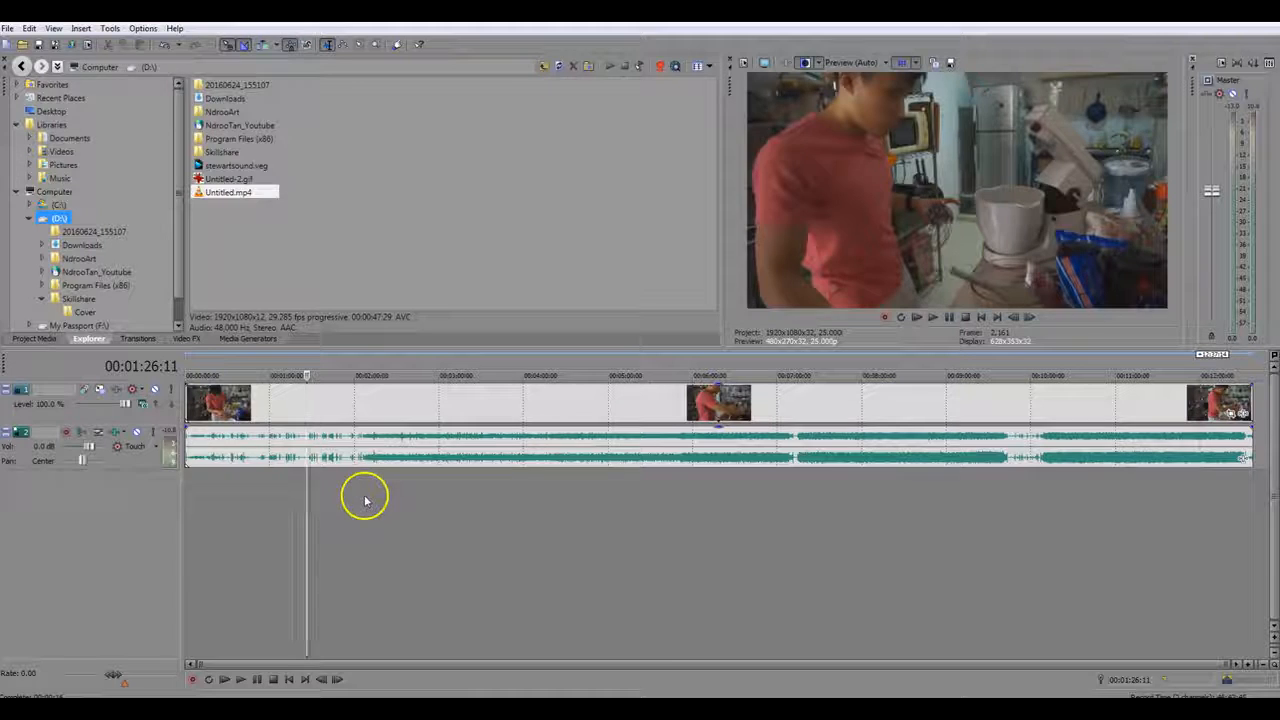
{"action": "left_click", "coordinate": [1077, 445]}
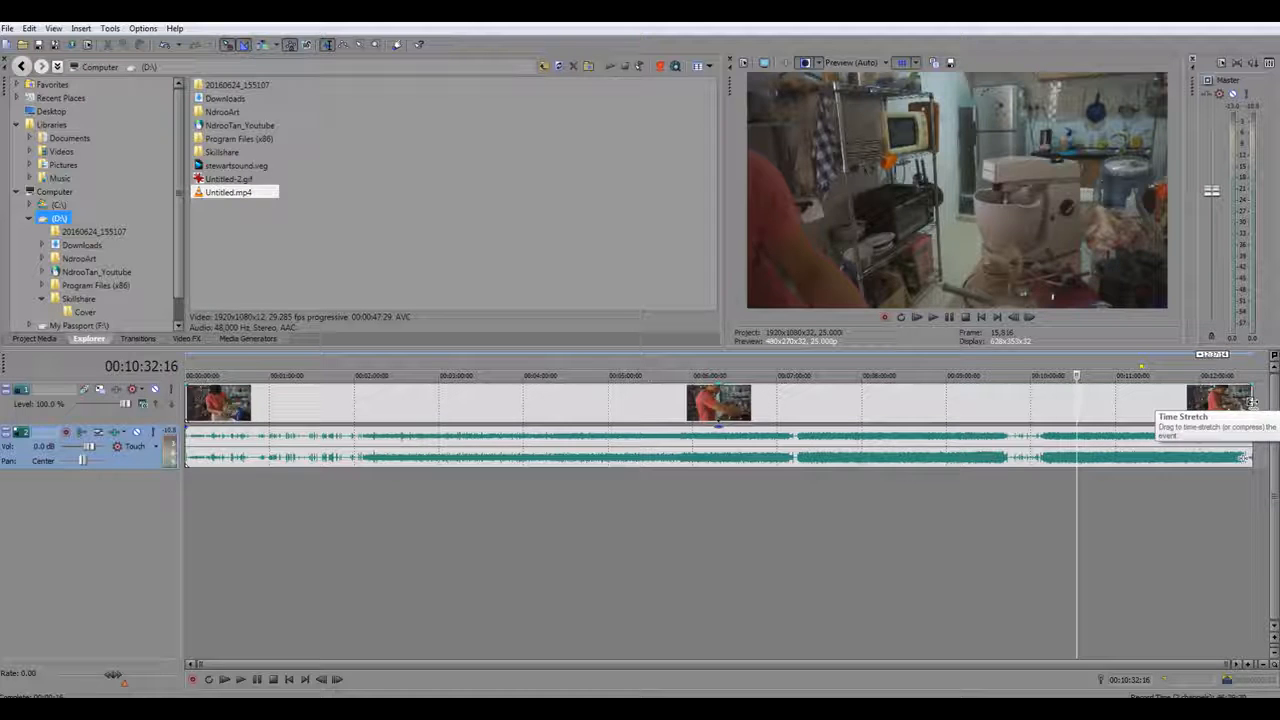
{"action": "left_click_drag", "start_coordinate": [1250, 403], "coordinate": [599, 420]}
{"action": "left_click", "coordinate": [305, 505]}
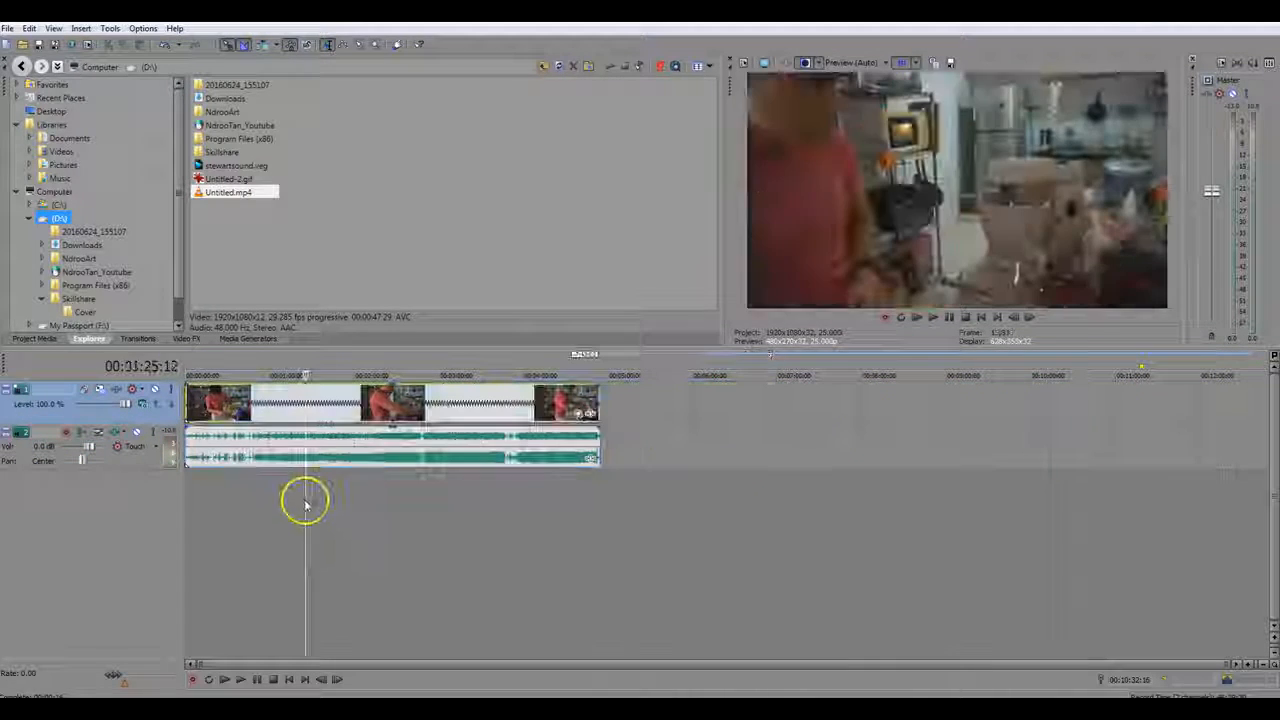
{"action": "left_click", "coordinate": [260, 506]}
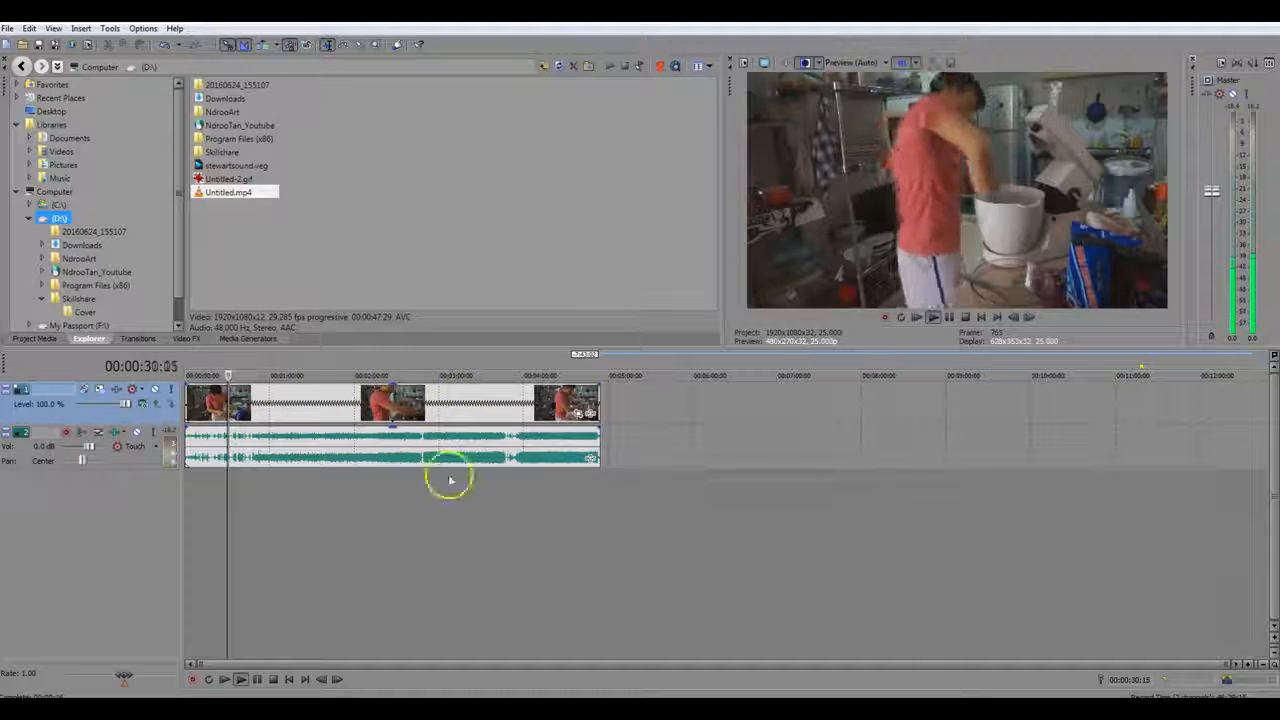
{"action": "left_click_drag", "start_coordinate": [462, 429], "coordinate": [455, 488]}
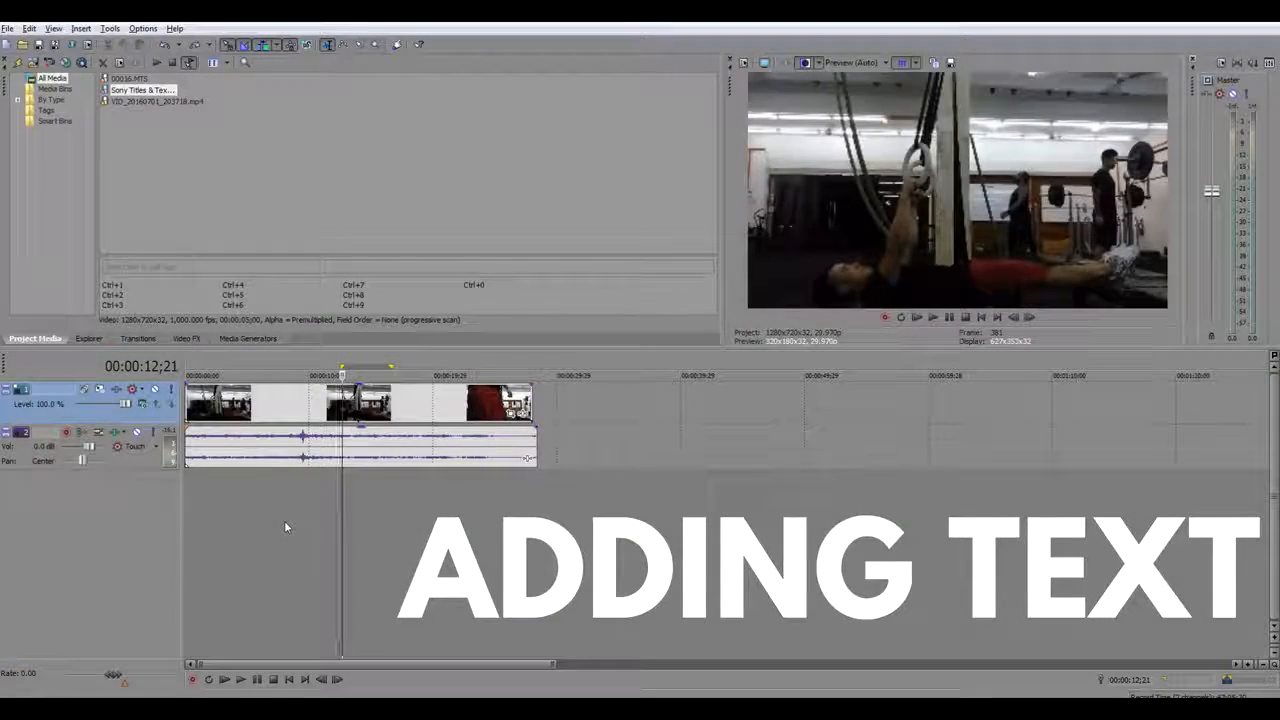
Step: Insert a new video track above the gym clip and add text media to it at 00:00:08;11
{"action": "key", "text": "space"}
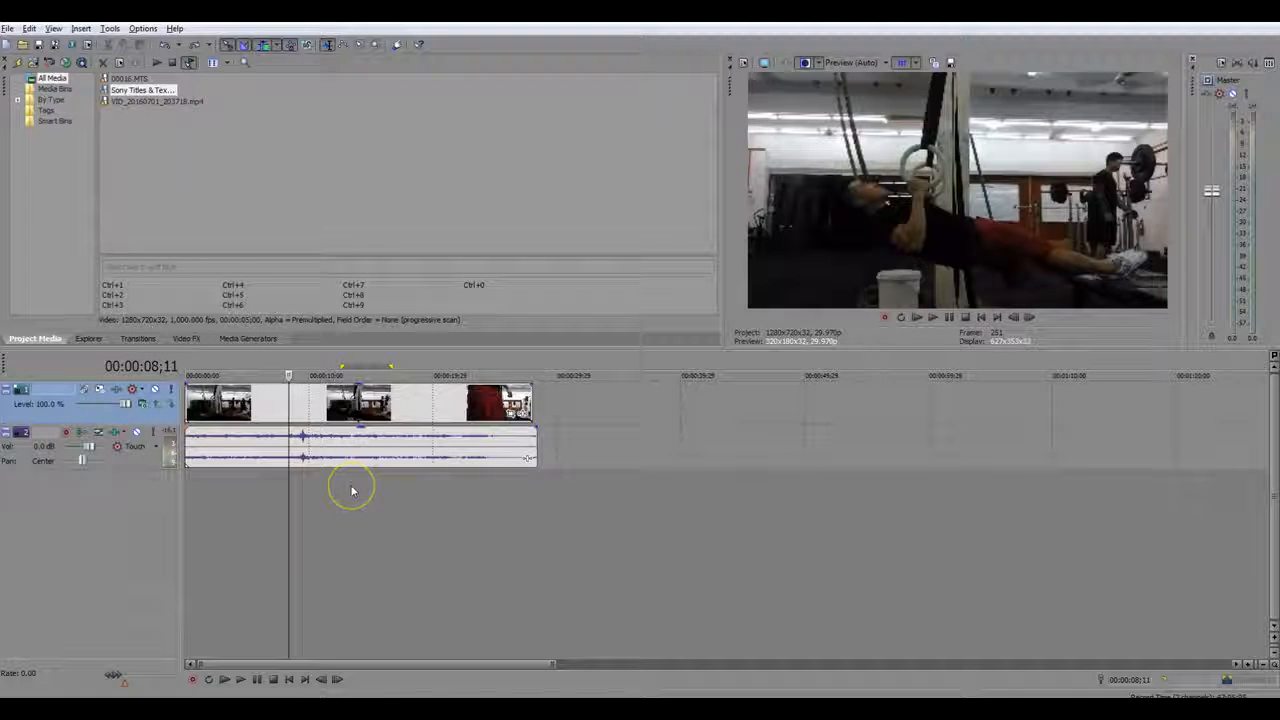
{"action": "right_click", "coordinate": [351, 490]}
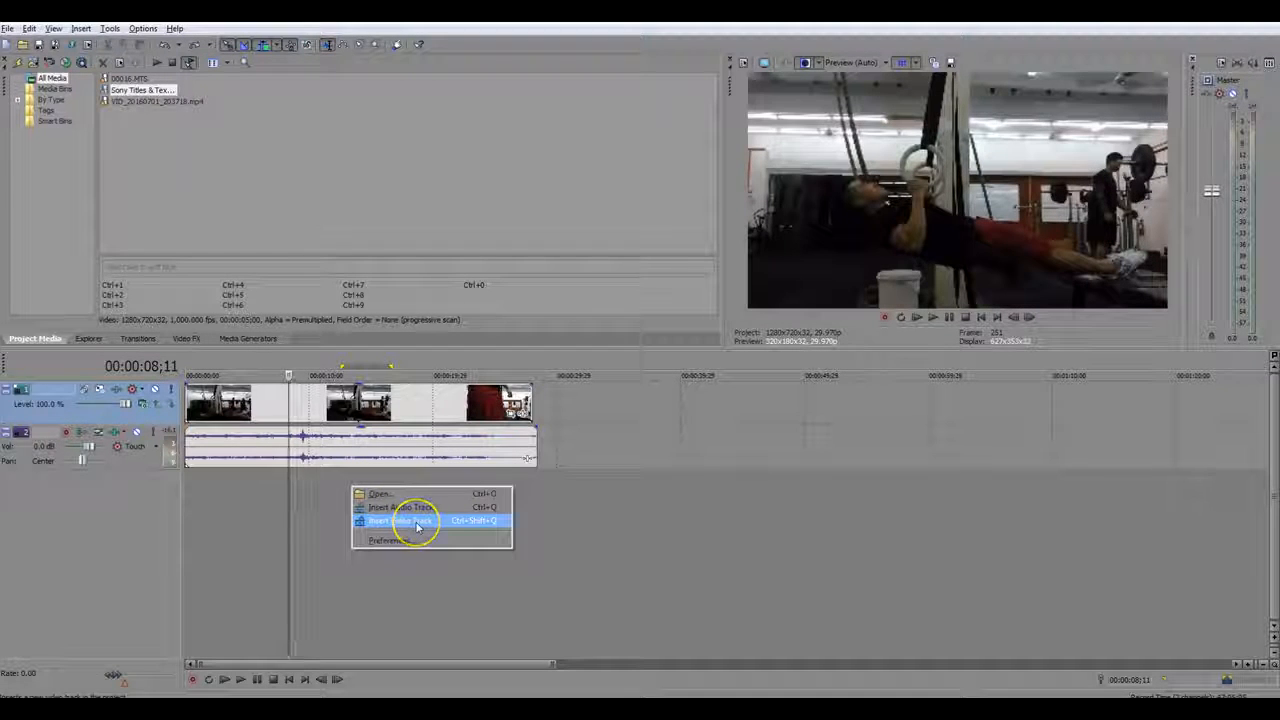
{"action": "left_click", "coordinate": [468, 521]}
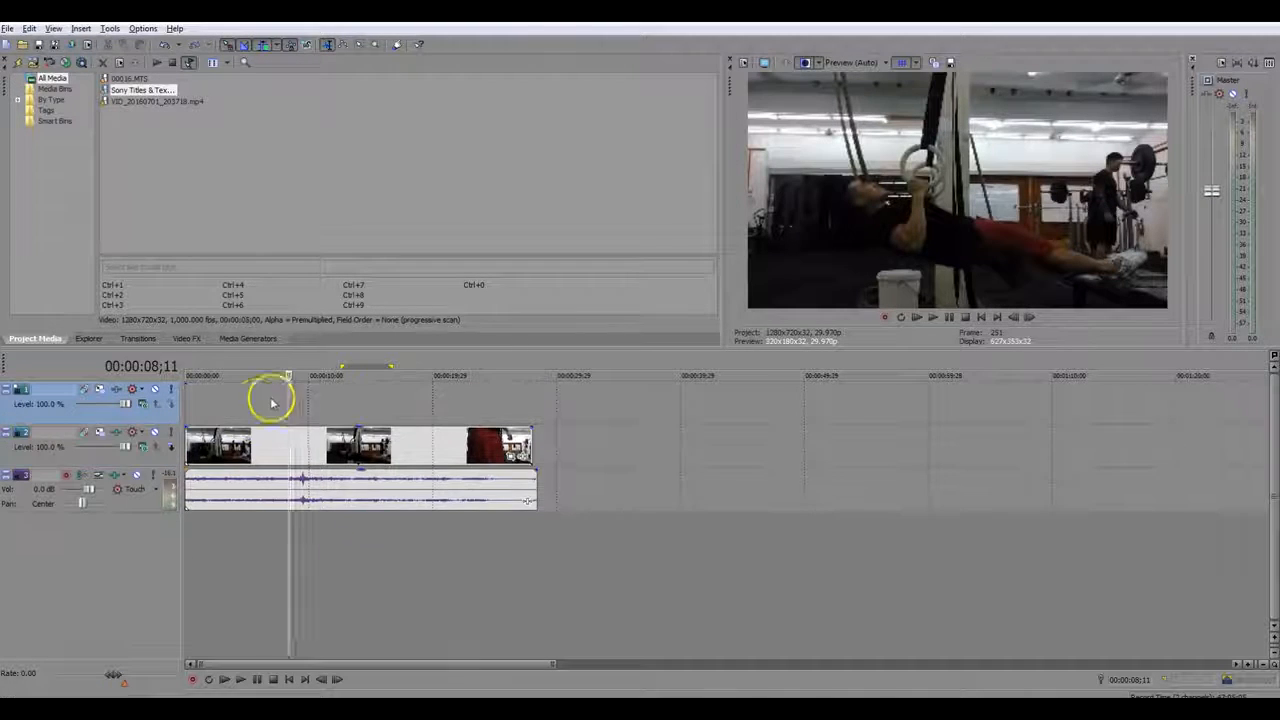
{"action": "right_click", "coordinate": [316, 400]}
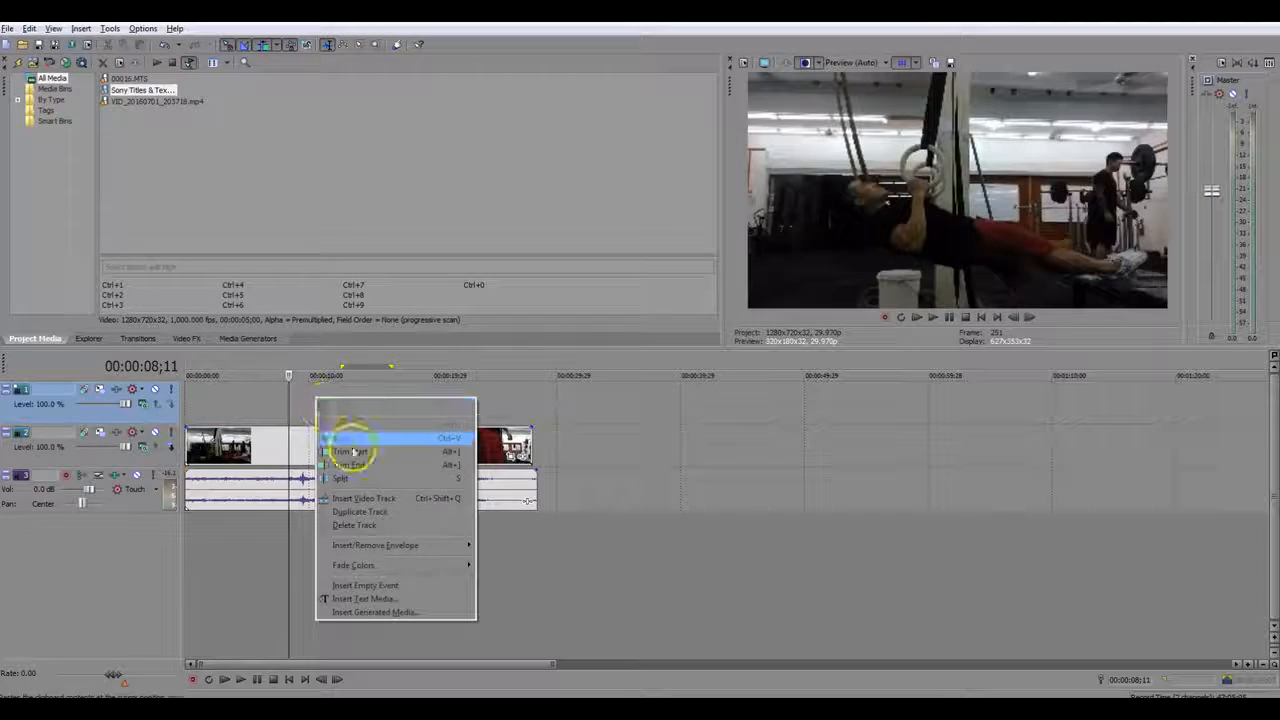
{"action": "left_click", "coordinate": [405, 600]}
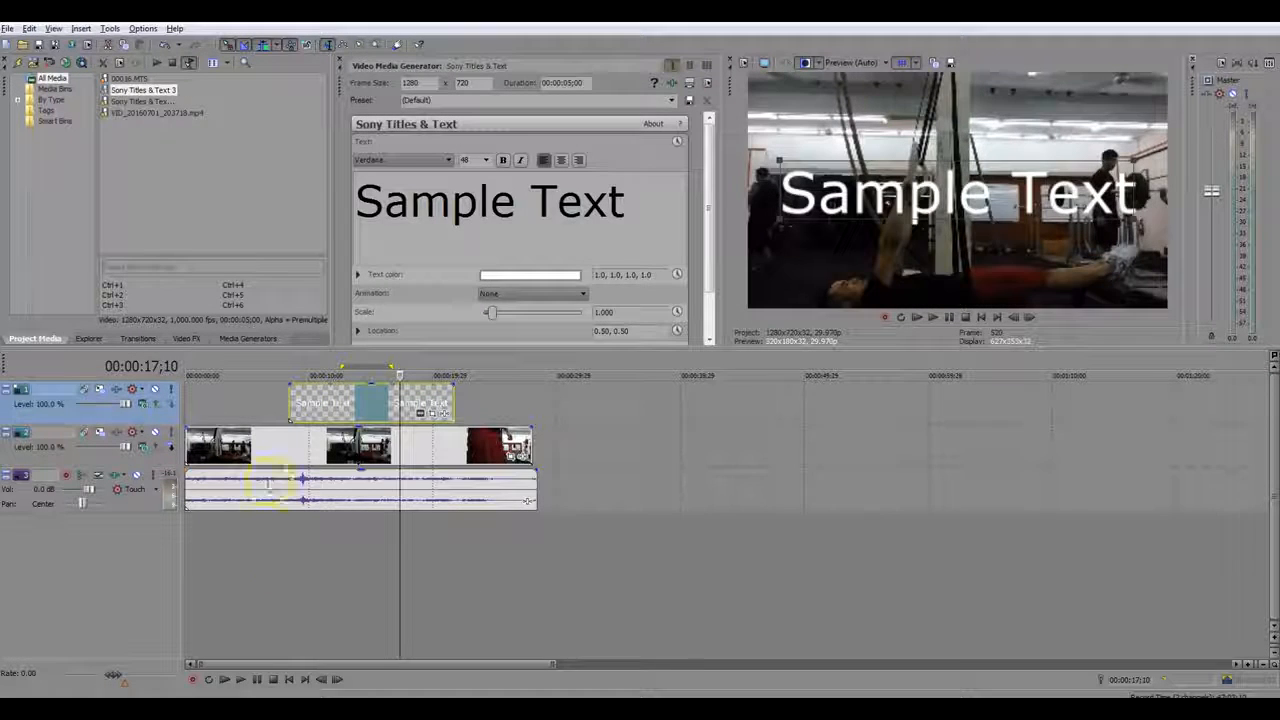
Step: Extend the text event to span the whole gym clip and replace the sample text with "Ring Rows"
{"action": "left_click_drag", "start_coordinate": [453, 404], "coordinate": [531, 412]}
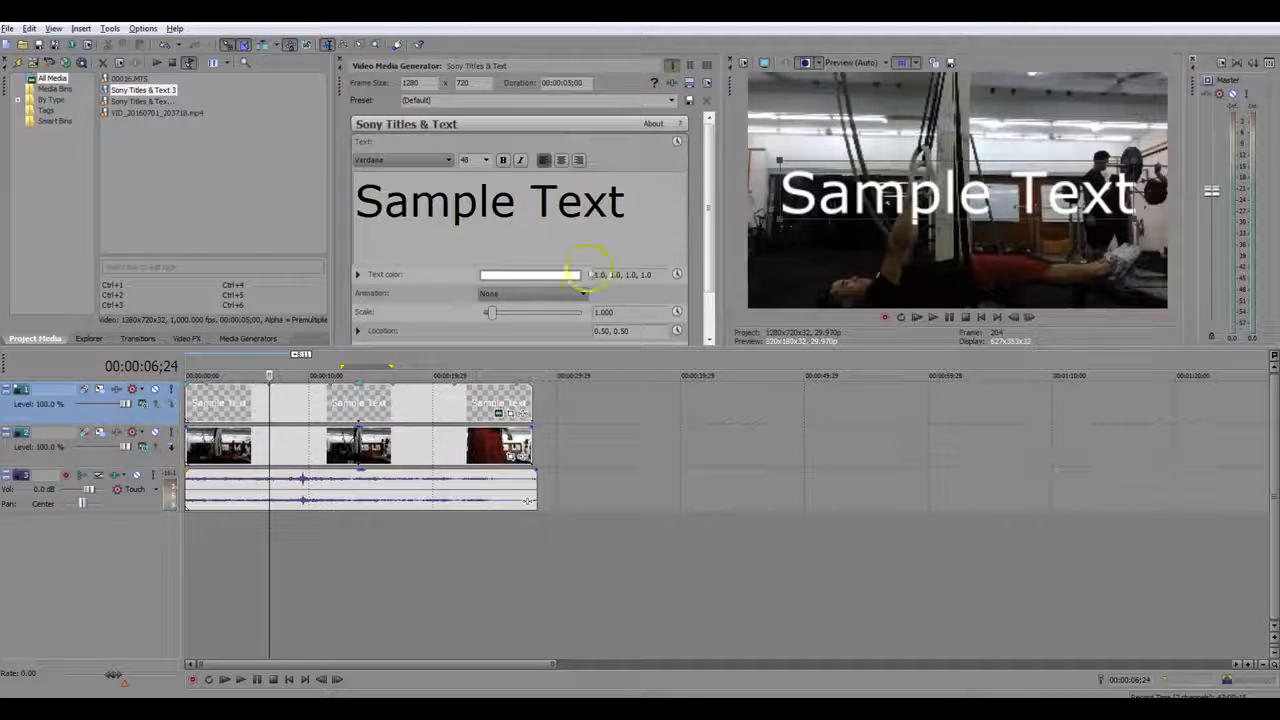
{"action": "left_click_drag", "start_coordinate": [630, 206], "coordinate": [373, 206]}
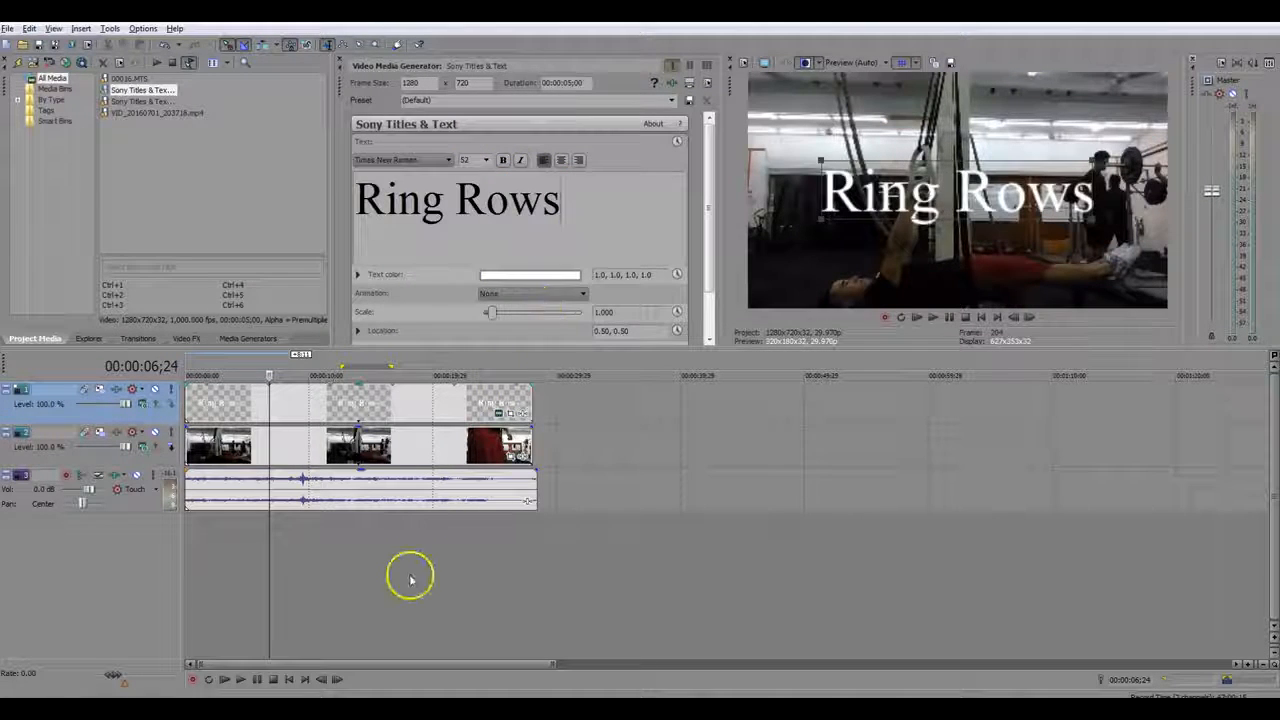
{"action": "left_click", "coordinate": [409, 577]}
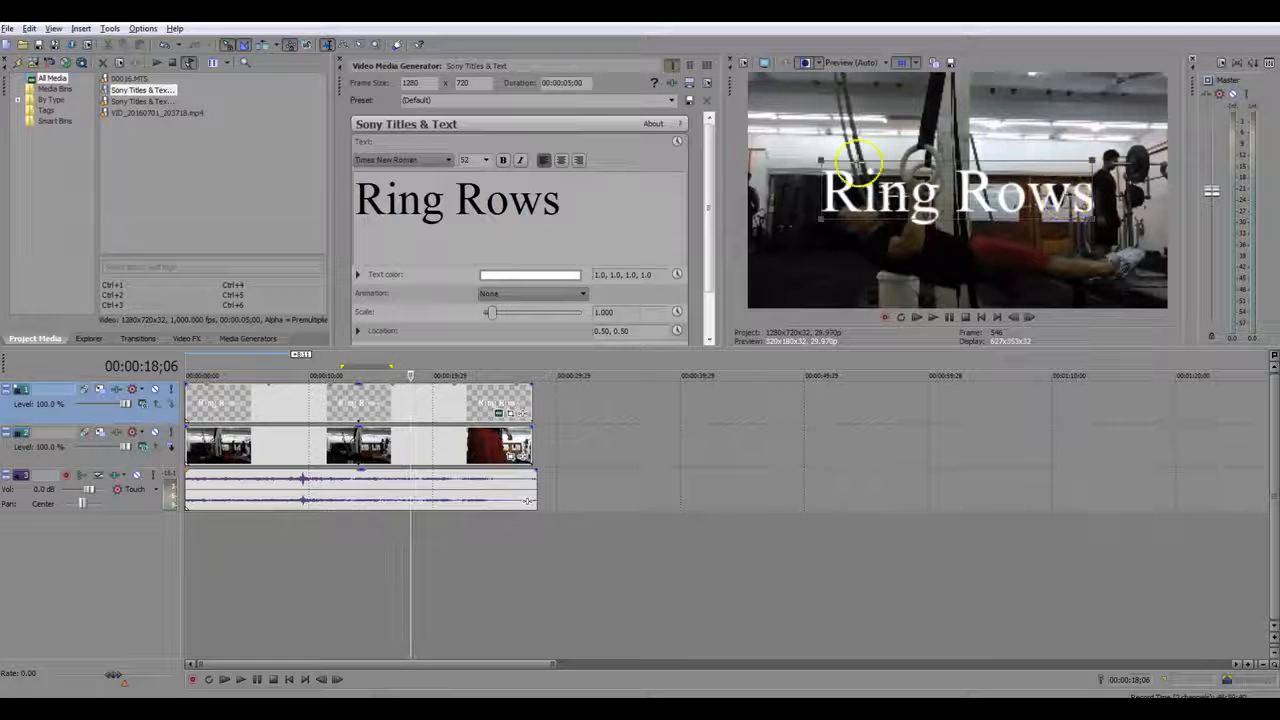
{"action": "left_click", "coordinate": [445, 583]}
Step: Insert a new video track and place it between the Ring Rows text track and the gym clip track
{"action": "right_click", "coordinate": [403, 566]}
{"action": "left_click", "coordinate": [463, 597]}
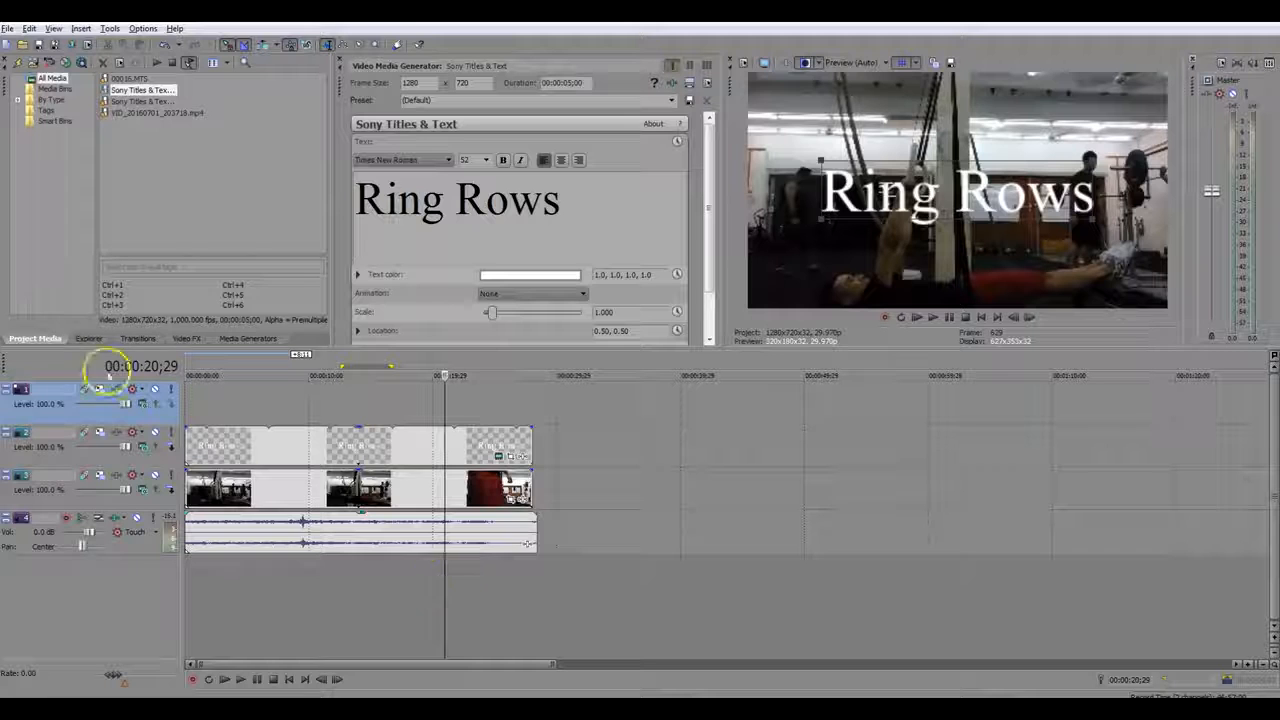
{"action": "left_click", "coordinate": [75, 445]}
{"action": "right_click", "coordinate": [226, 440]}
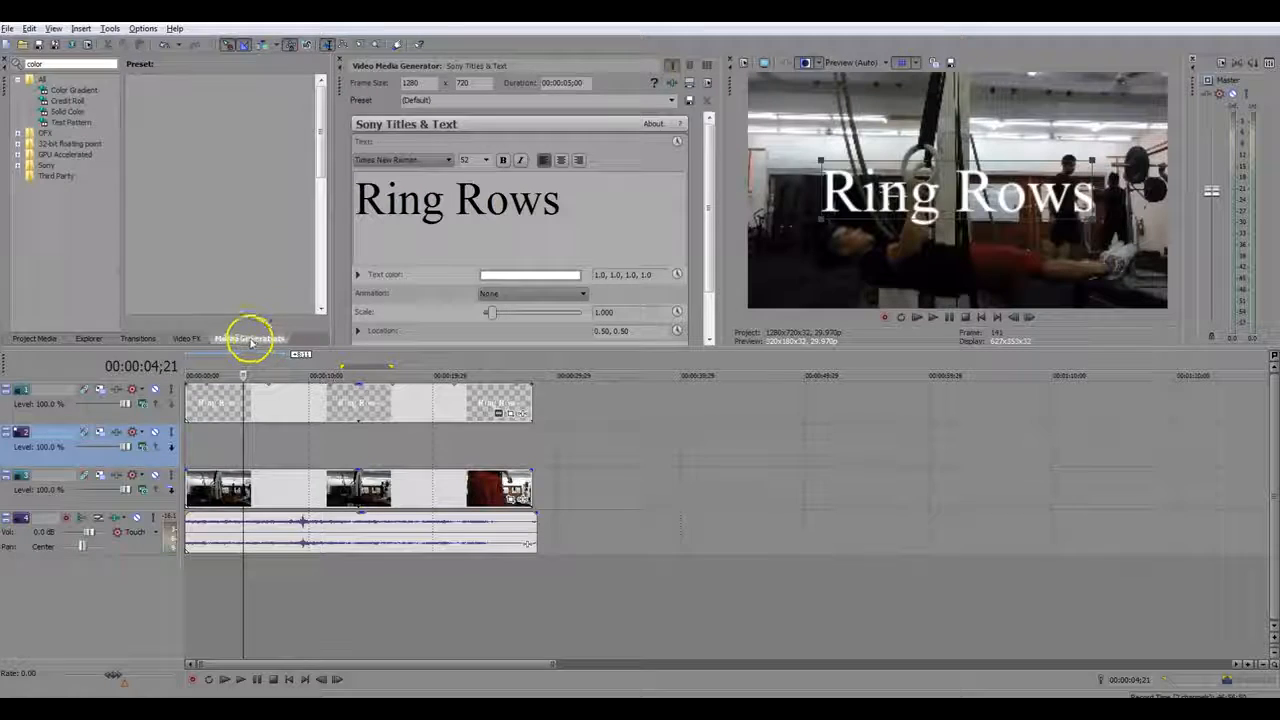
Step: Add the Black preset of Solid Color to the empty middle track and extend it to the gym clip's length
{"action": "left_click", "coordinate": [68, 111]}
{"action": "left_click", "coordinate": [243, 101]}
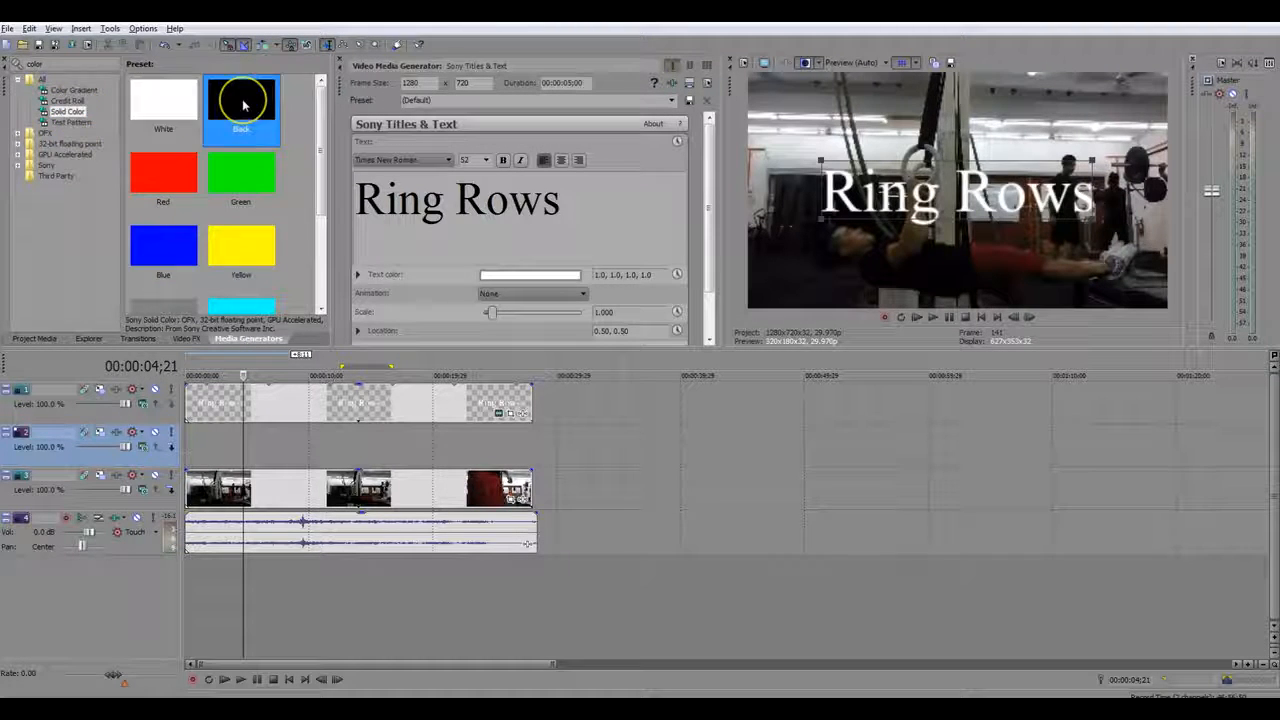
{"action": "left_click_drag", "start_coordinate": [243, 101], "coordinate": [537, 446]}
{"action": "left_click", "coordinate": [414, 470]}
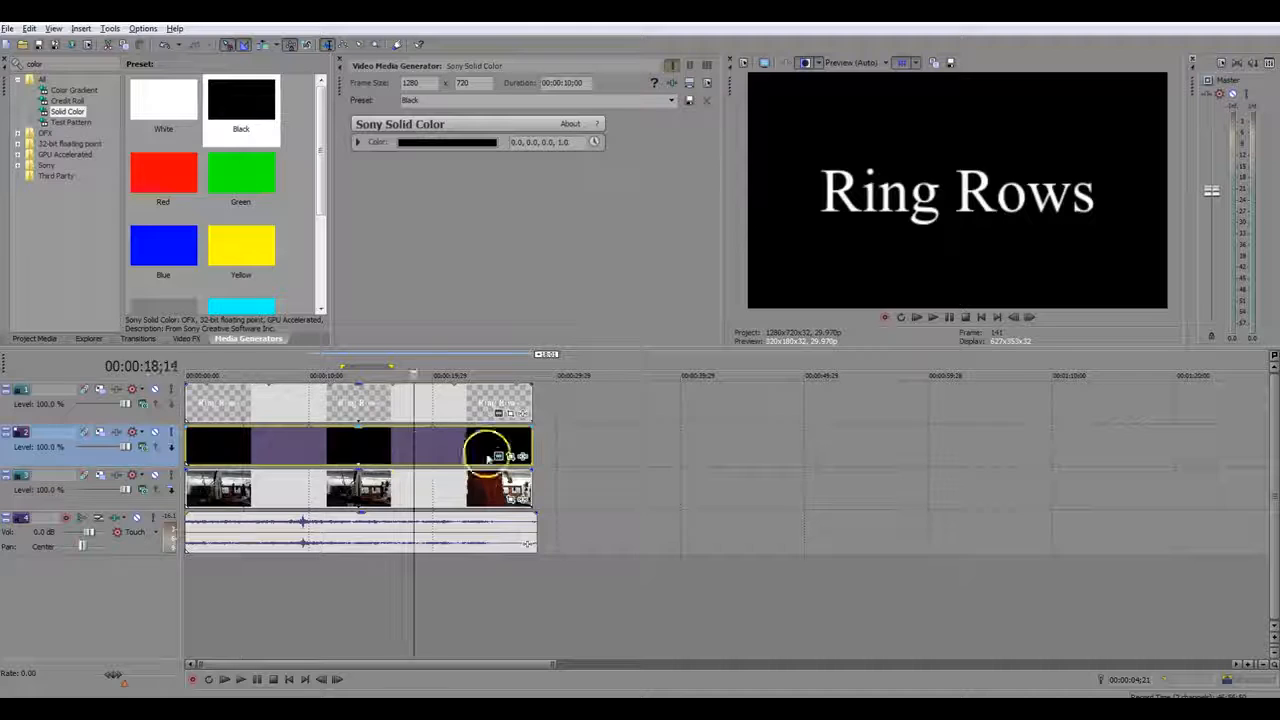
Step: Cut the black solid color down to a small box directly behind the Ring Rows text
{"action": "left_click", "coordinate": [522, 455]}
{"action": "left_click_drag", "start_coordinate": [560, 511], "coordinate": [605, 546]}
{"action": "left_click_drag", "start_coordinate": [465, 367], "coordinate": [465, 407]}
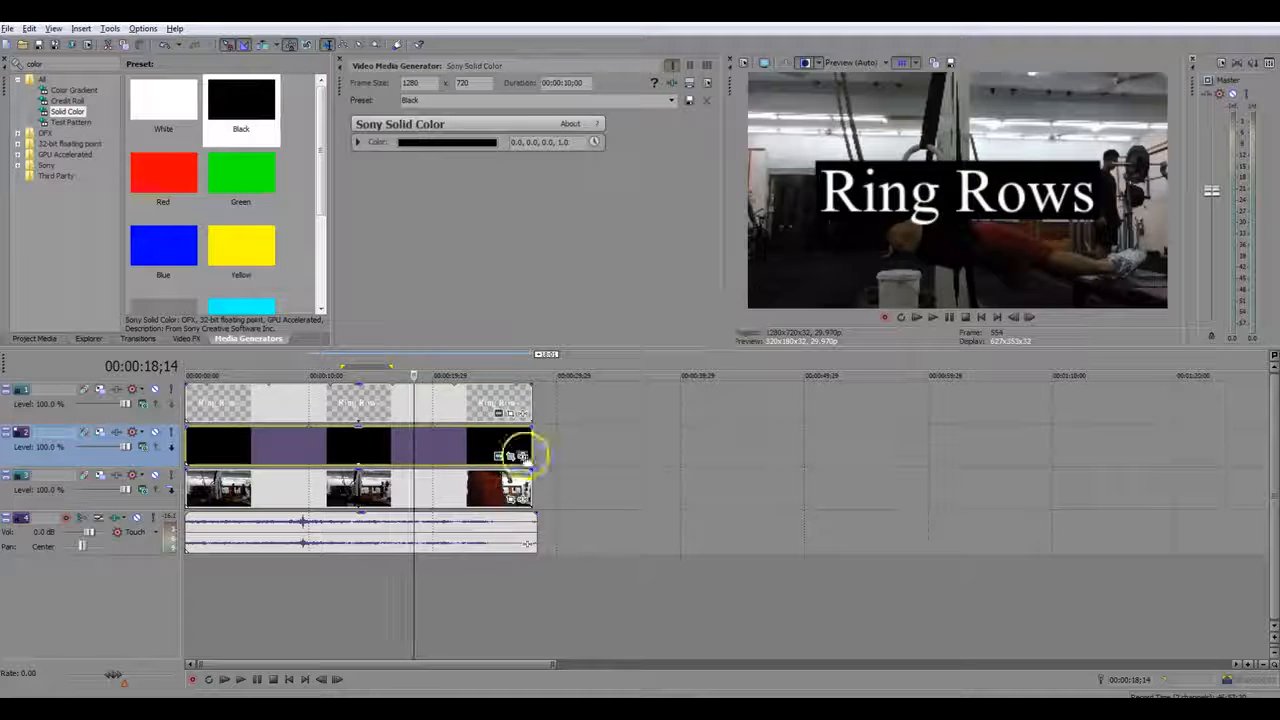
Step: Open Event Pan/Crop for the Ring Rows text and try moving the text vertically in the frame
{"action": "left_click", "coordinate": [451, 398]}
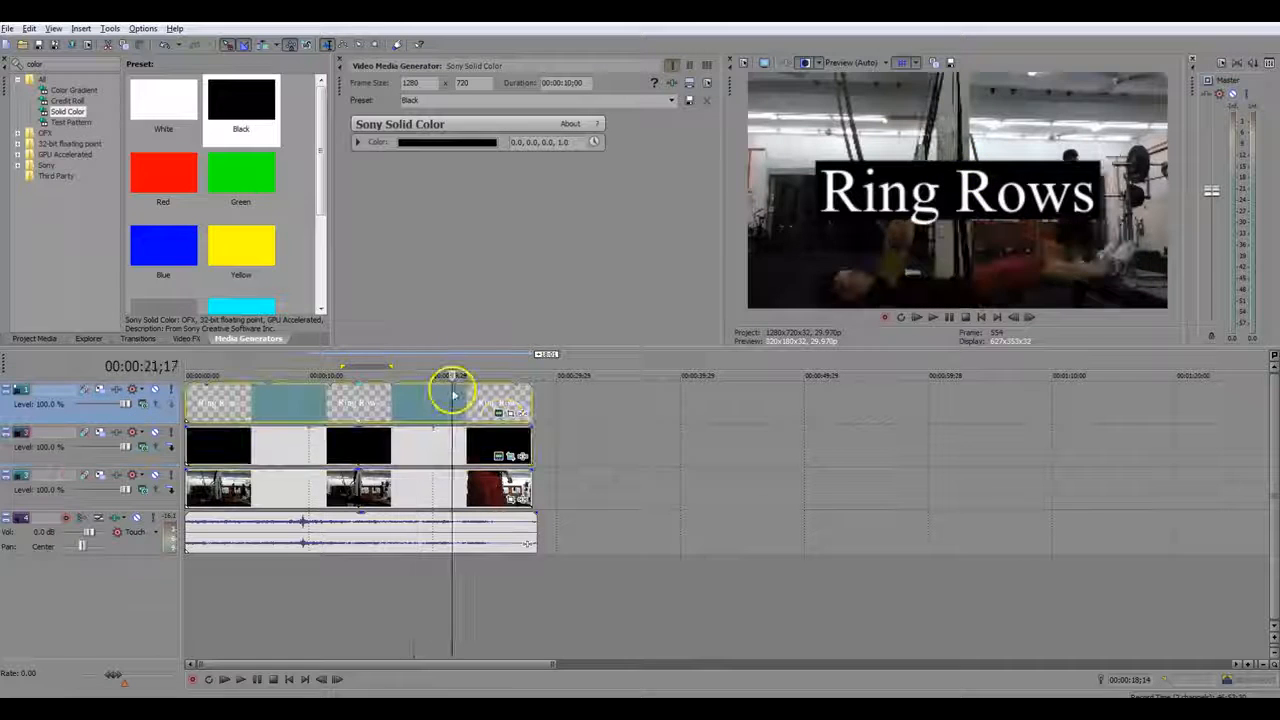
{"action": "left_click", "coordinate": [511, 413]}
{"action": "mouse_move", "coordinate": [508, 451]}
{"action": "left_mouse_down"}
{"action": "mouse_move", "coordinate": [494, 429]}
{"action": "mouse_move", "coordinate": [512, 403]}
{"action": "mouse_move", "coordinate": [505, 455]}
{"action": "mouse_move", "coordinate": [514, 400]}
{"action": "mouse_move", "coordinate": [510, 451]}
{"action": "left_mouse_up"}
{"action": "scroll", "coordinate": [503, 449], "scroll_direction": "up", "scroll_amount": 3}
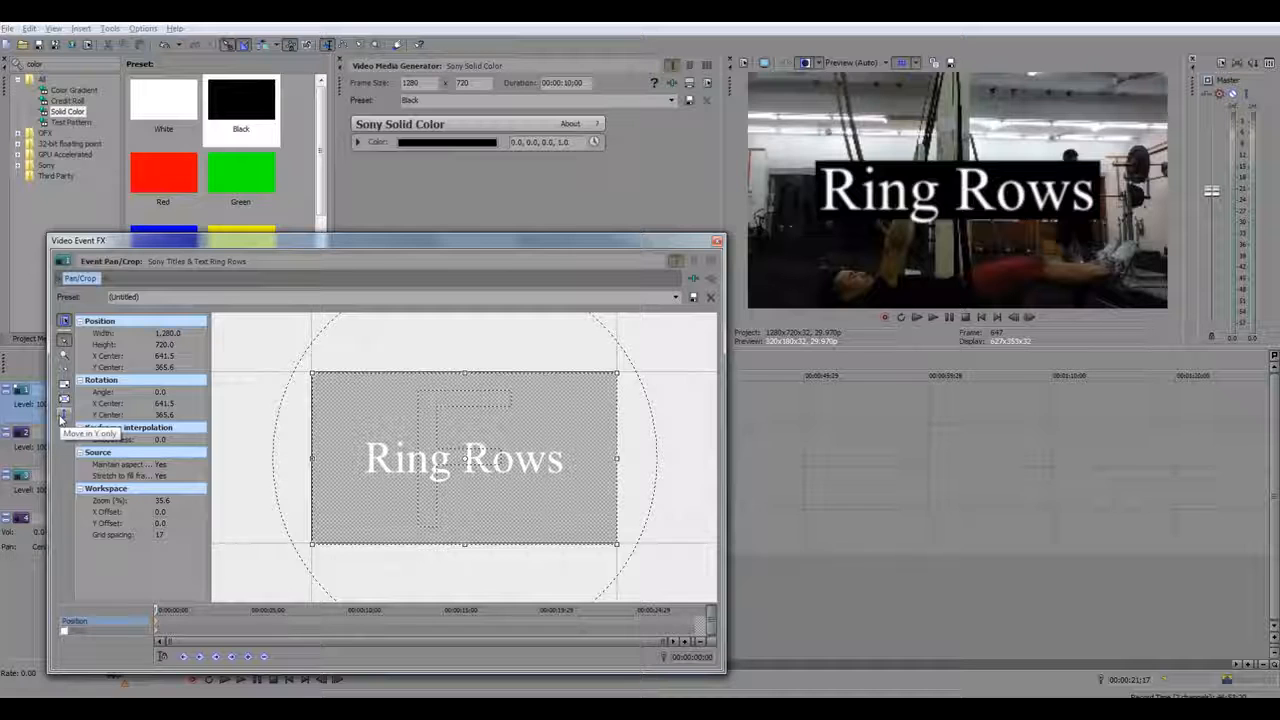
{"action": "left_click_drag", "start_coordinate": [557, 437], "coordinate": [560, 400]}
{"action": "key", "text": "ctrl+z"}
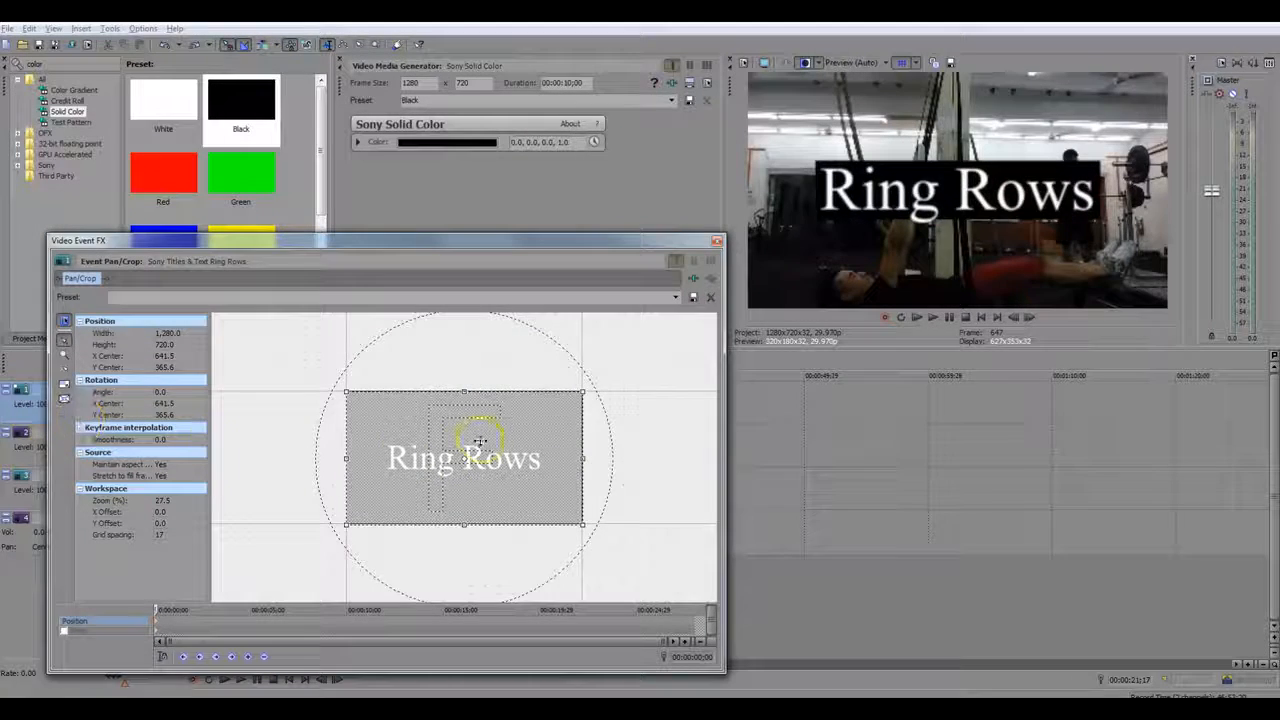
{"action": "left_click_drag", "start_coordinate": [466, 449], "coordinate": [453, 385]}
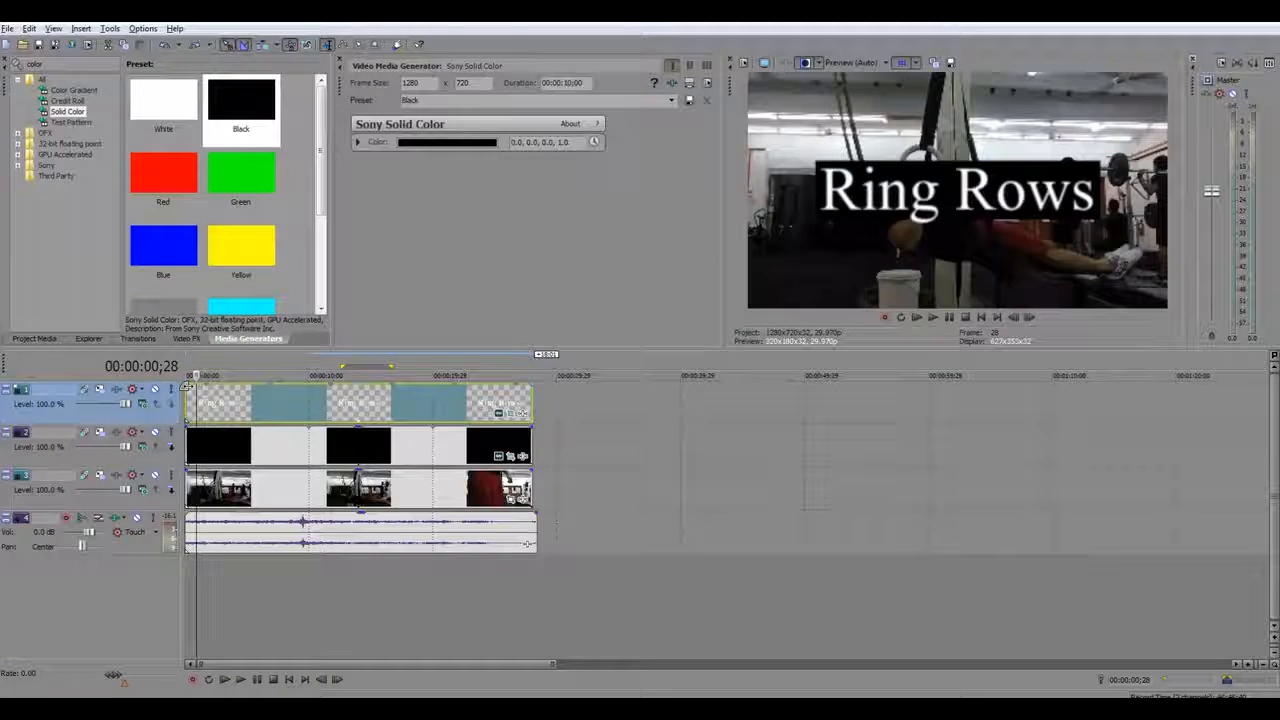
Step: Add a fade-in to the start of the Ring Rows text event
{"action": "left_click_drag", "start_coordinate": [188, 386], "coordinate": [236, 428]}
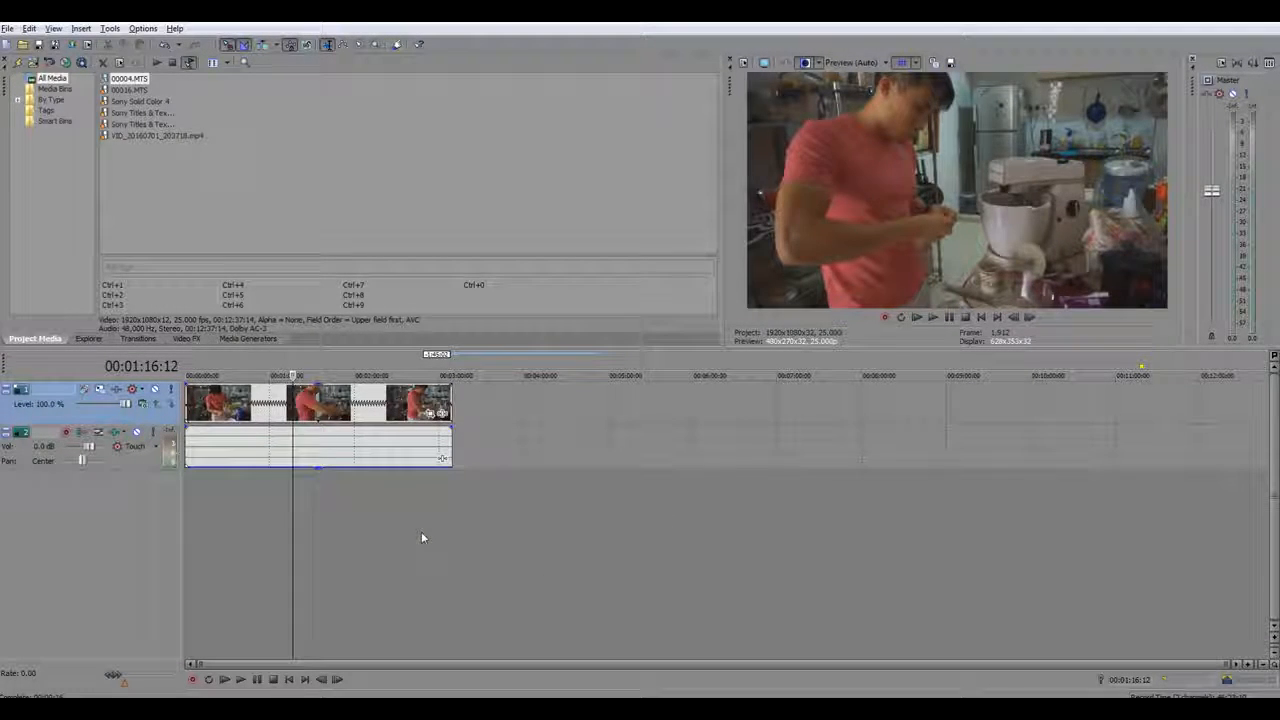
Step: Browse the presets of video effects such as Color Corrector, Convolution Kernel and Gaussian Blur
{"action": "left_click", "coordinate": [198, 337]}
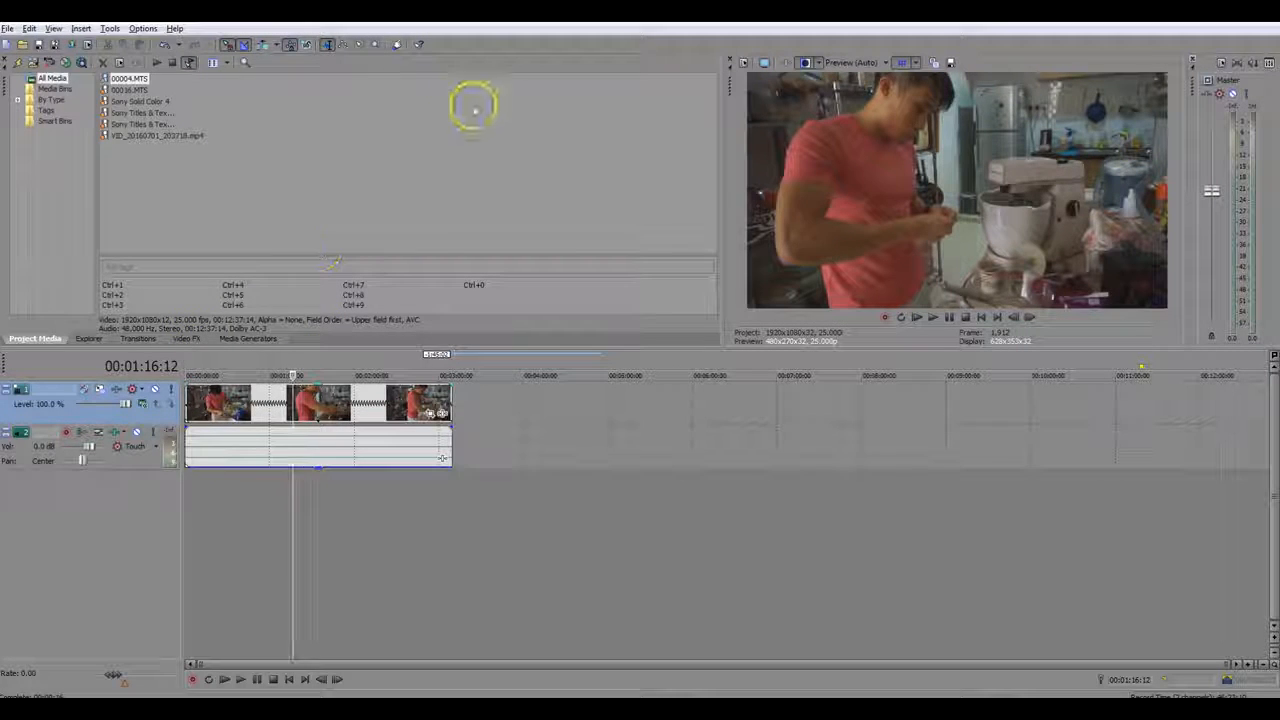
{"action": "left_click", "coordinate": [188, 340]}
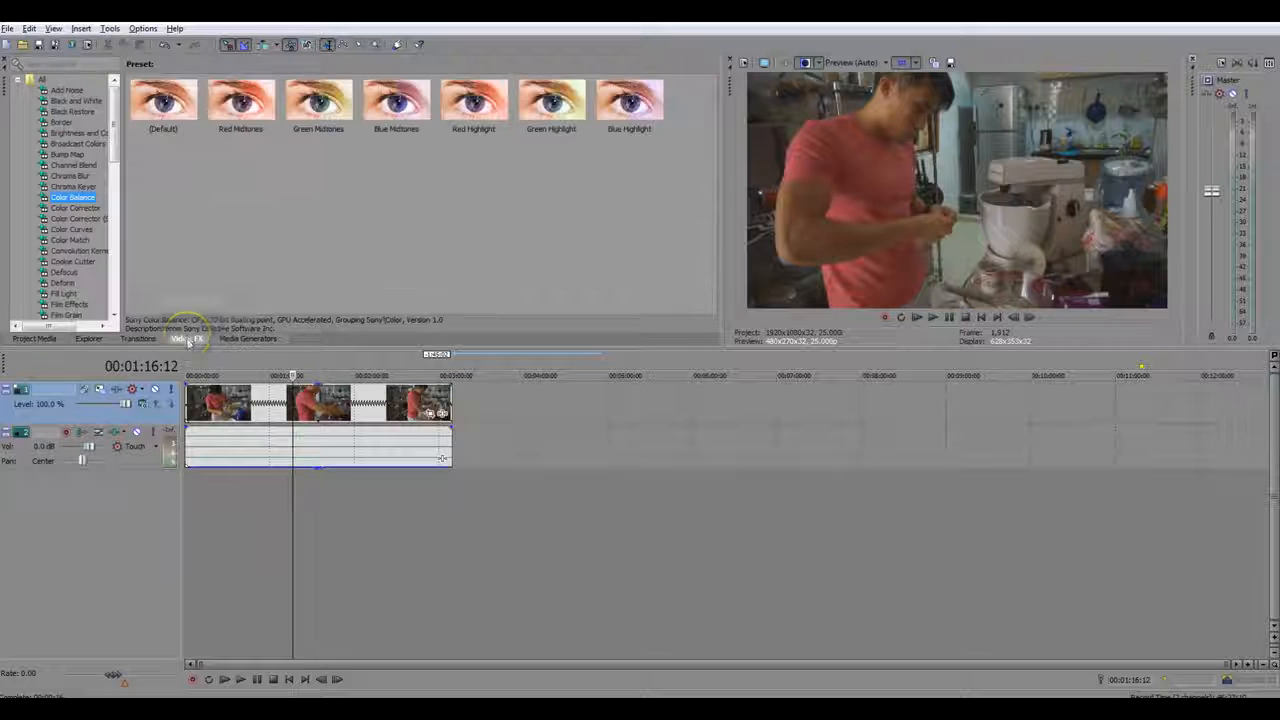
{"action": "left_click", "coordinate": [78, 208]}
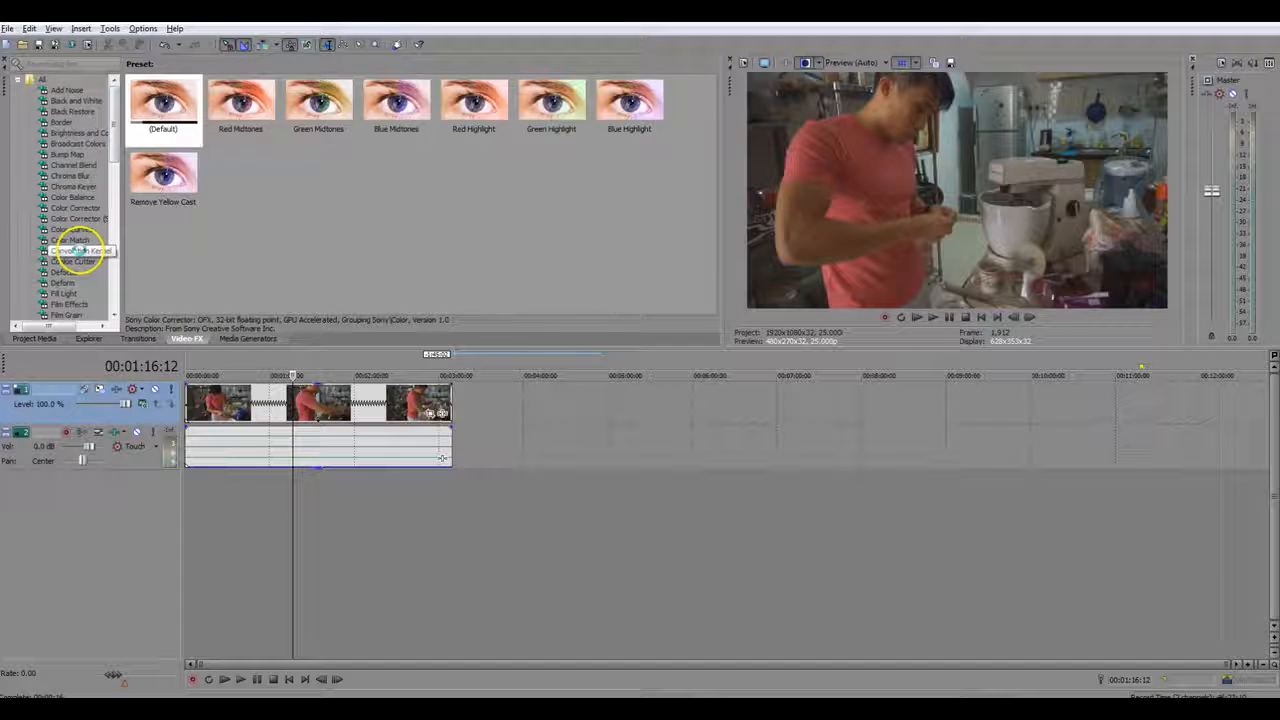
{"action": "left_click", "coordinate": [78, 251]}
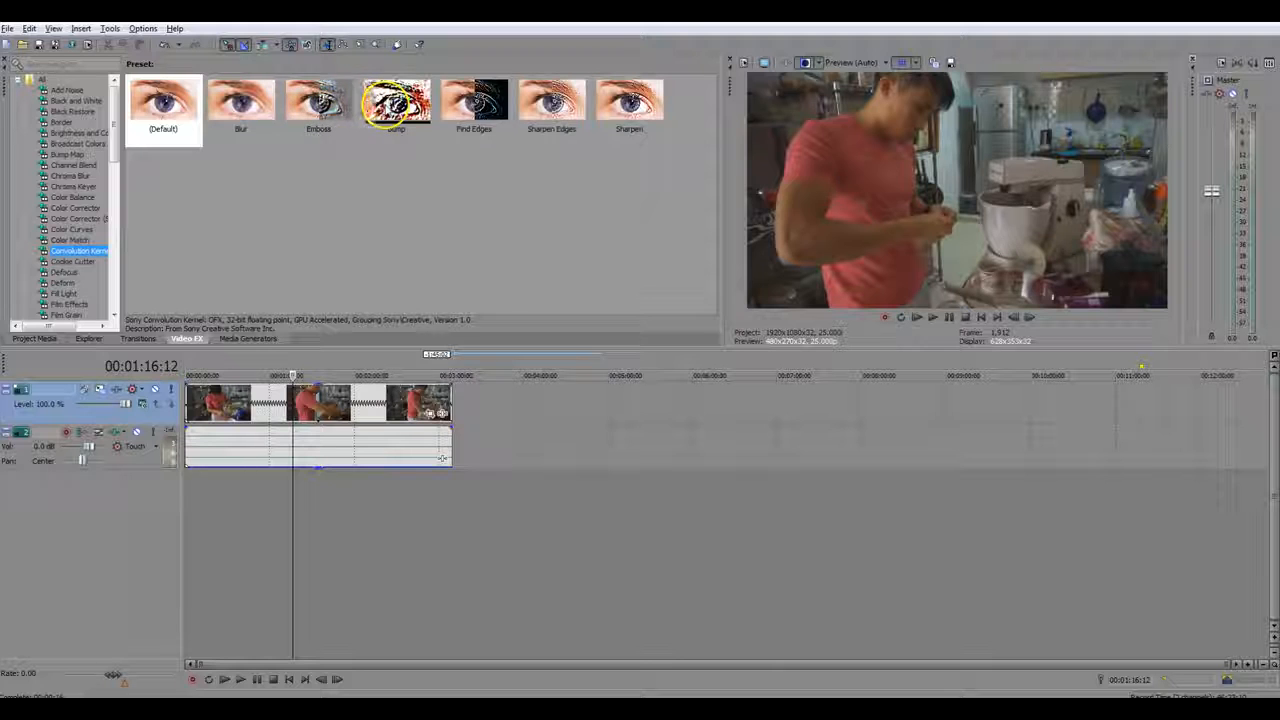
{"action": "left_click", "coordinate": [74, 262]}
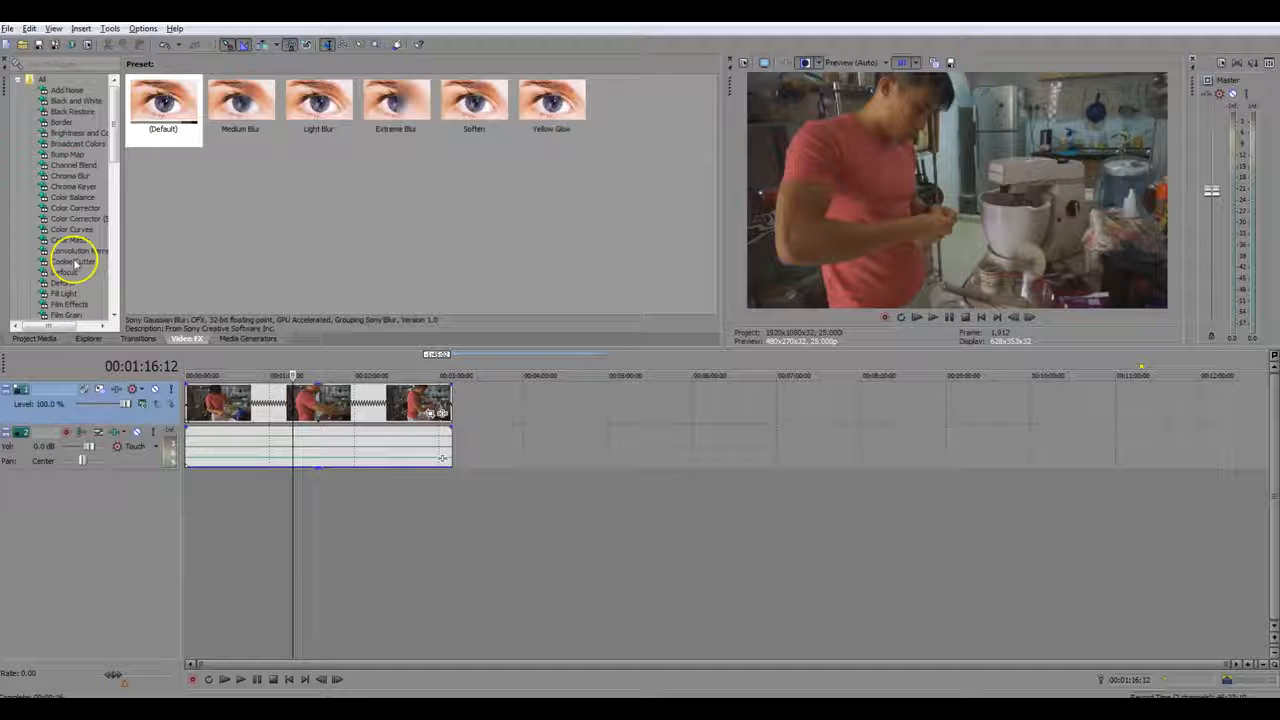
{"action": "scroll", "coordinate": [86, 156], "scroll_direction": "up", "scroll_amount": 2}
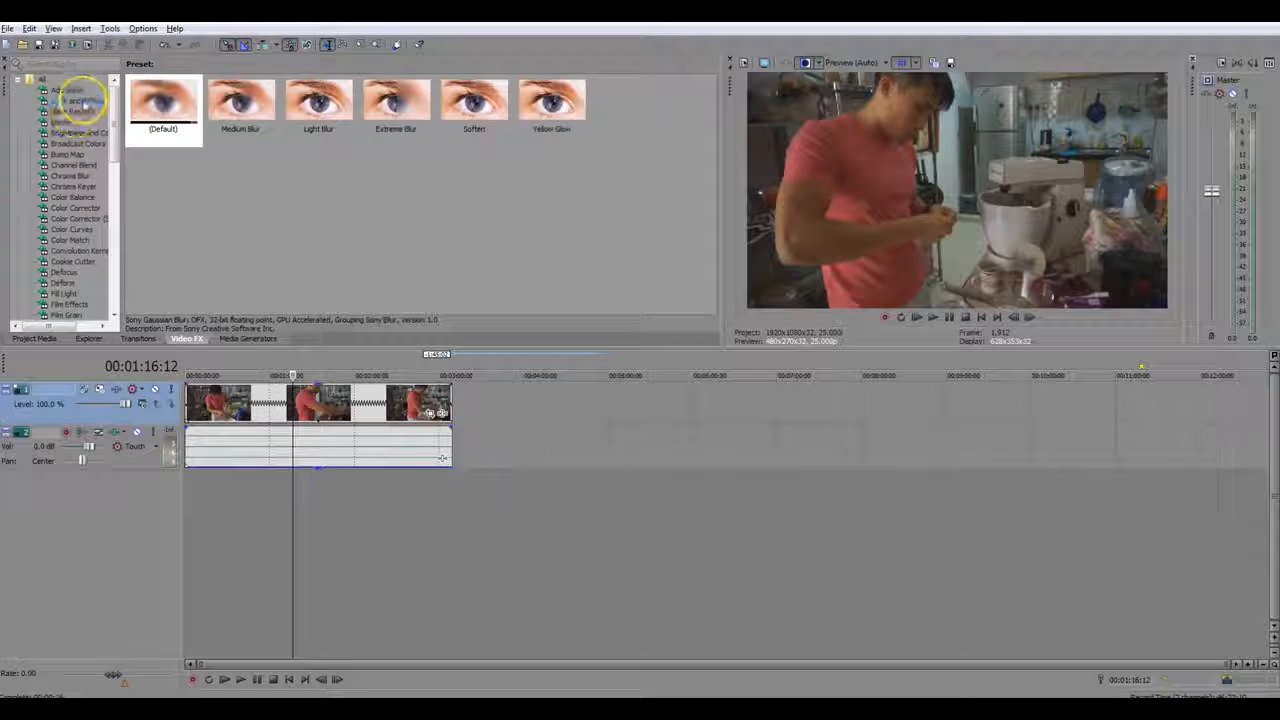
Step: Apply the default Black and White video effect preset to the kitchen clip and close its effect settings
{"action": "left_click", "coordinate": [76, 101]}
{"action": "left_click_drag", "start_coordinate": [163, 105], "coordinate": [191, 205]}
{"action": "left_click_drag", "start_coordinate": [249, 397], "coordinate": [256, 412]}
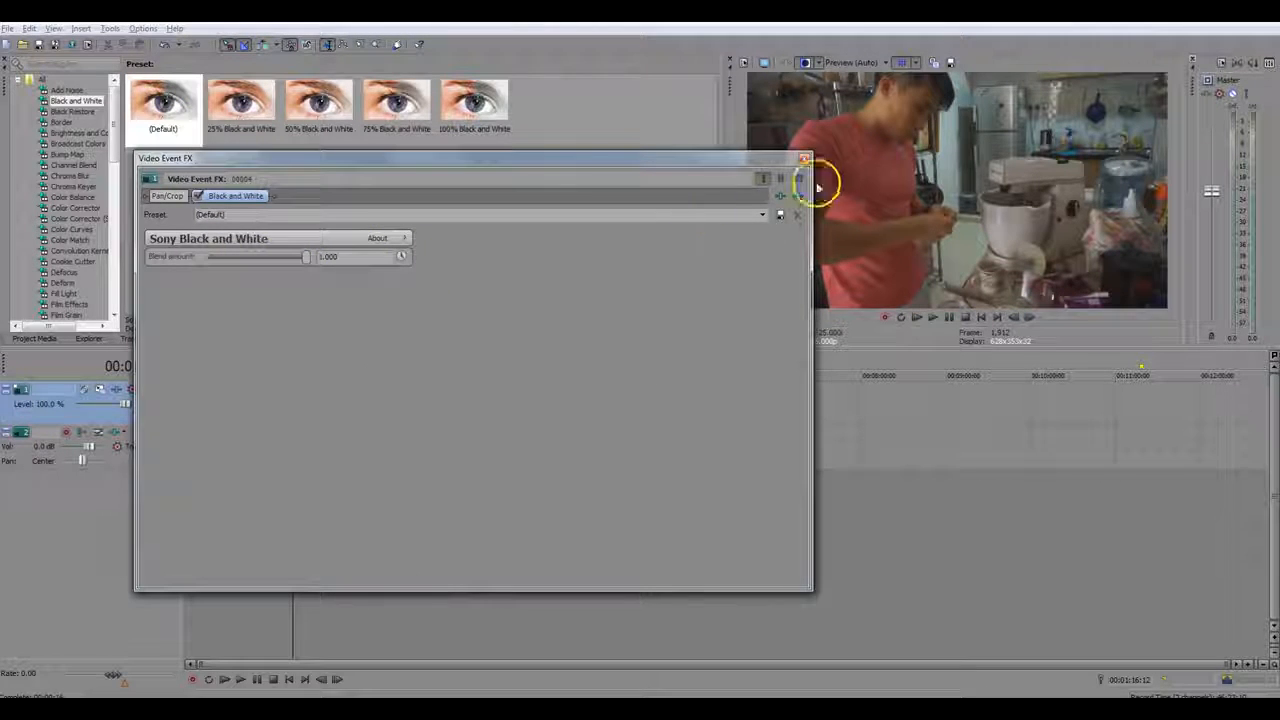
{"action": "left_click", "coordinate": [804, 160]}
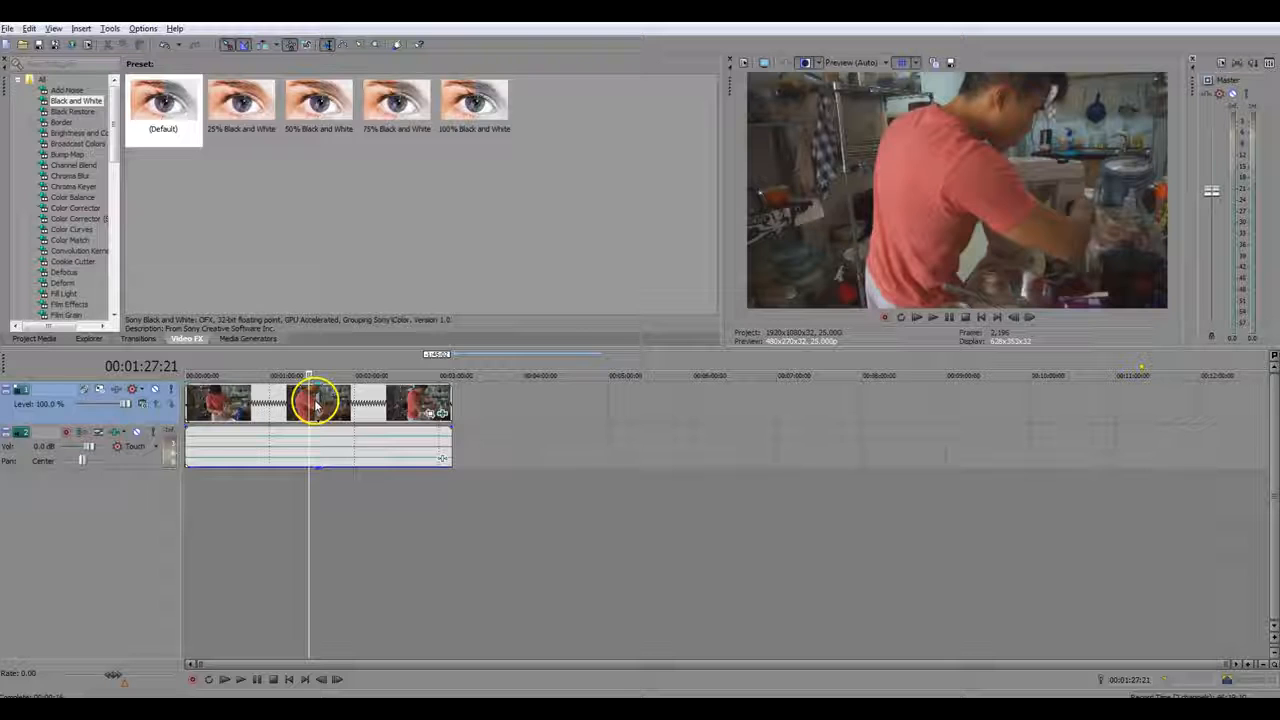
Step: Choose FX Bypassed for the split-screen preview, switch the split screen off, and check the kitchen clip up to 00:02:08:06
{"action": "left_click", "coordinate": [913, 148]}
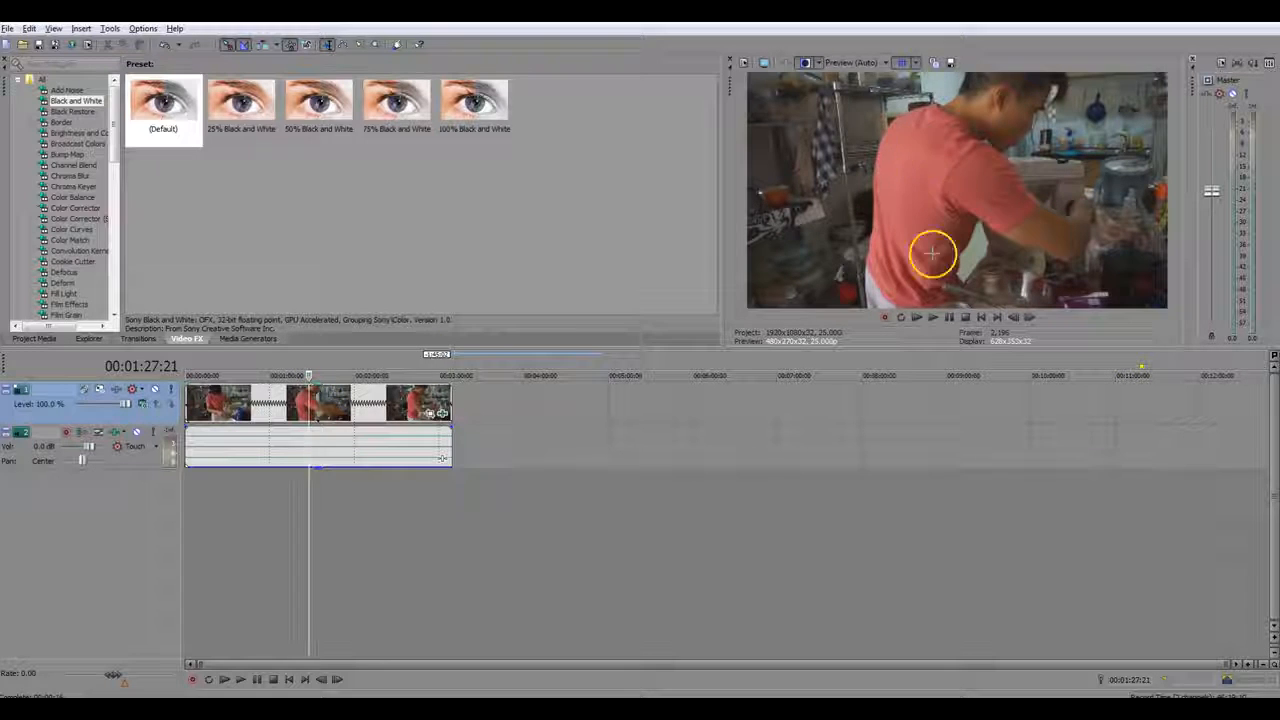
{"action": "left_click", "coordinate": [818, 62]}
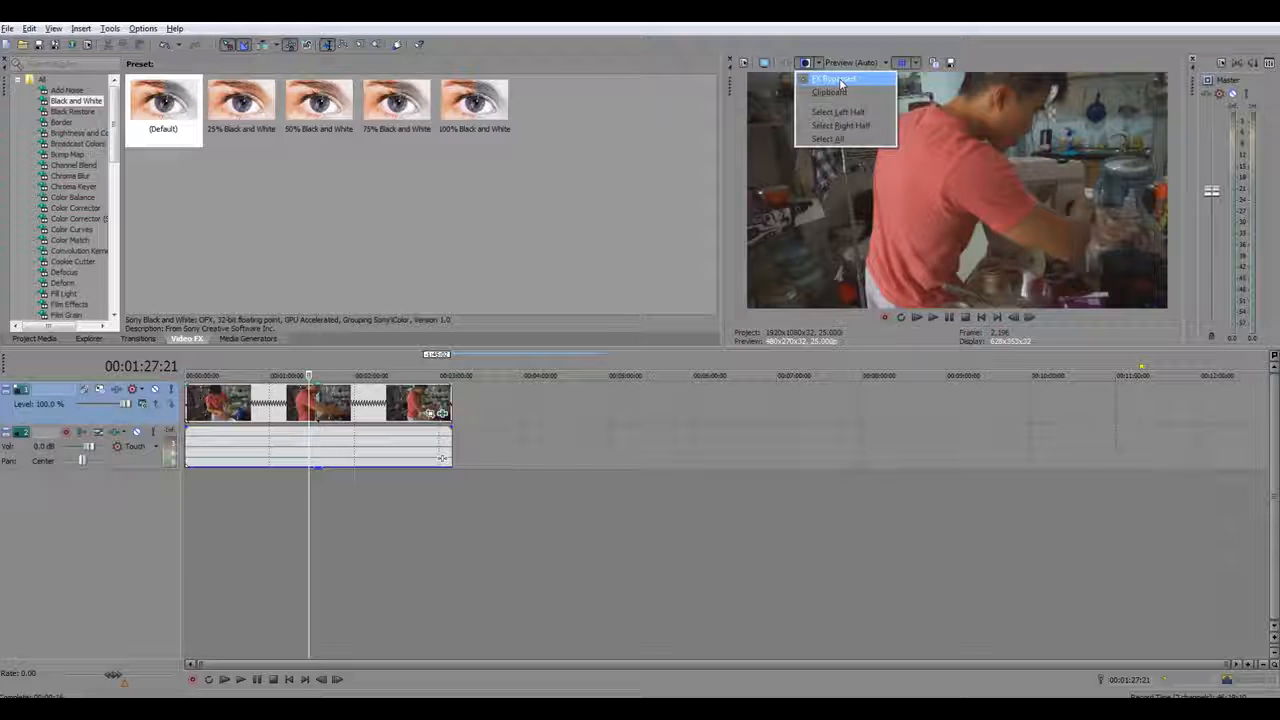
{"action": "left_click", "coordinate": [840, 82]}
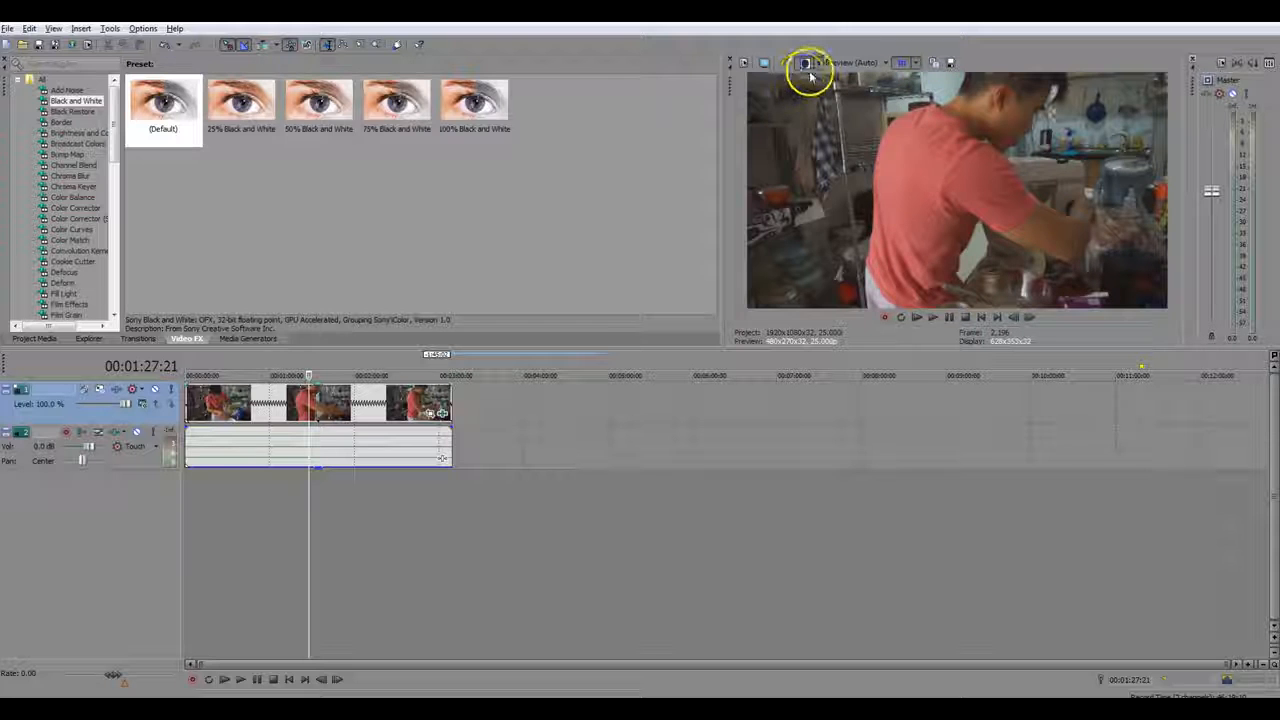
{"action": "left_click", "coordinate": [805, 63]}
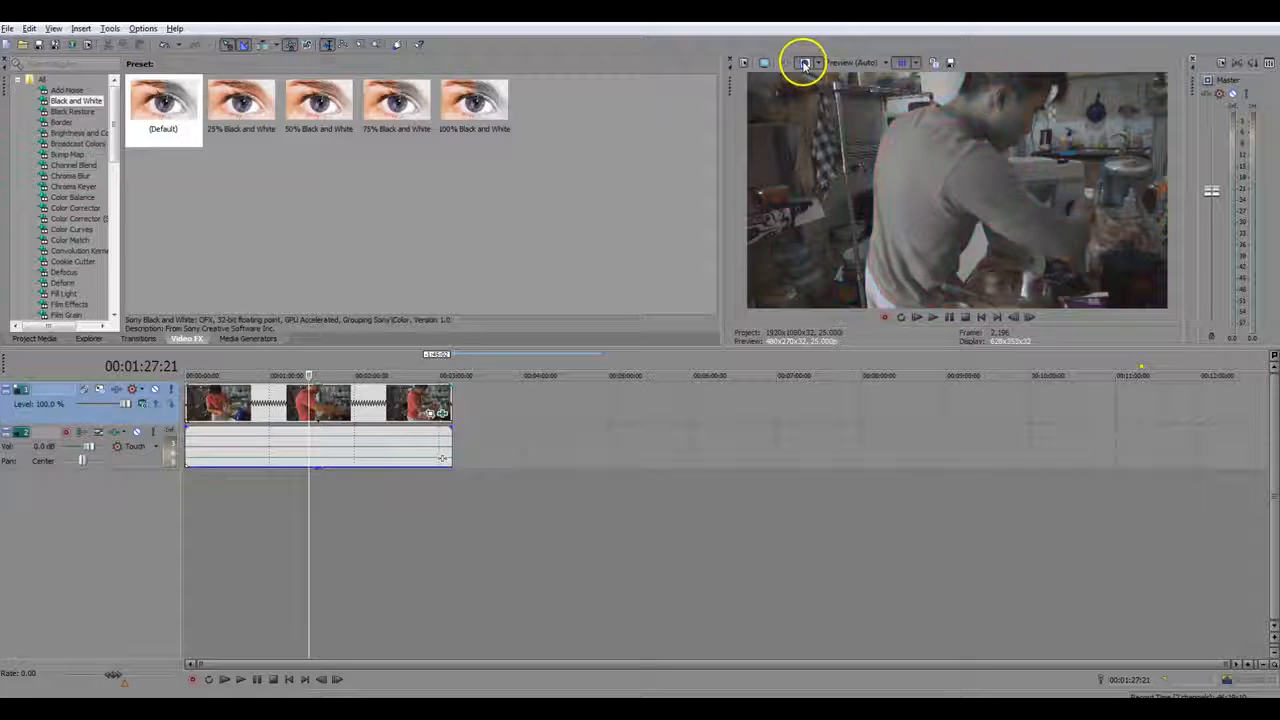
{"action": "left_click", "coordinate": [331, 520]}
{"action": "left_click", "coordinate": [366, 525]}
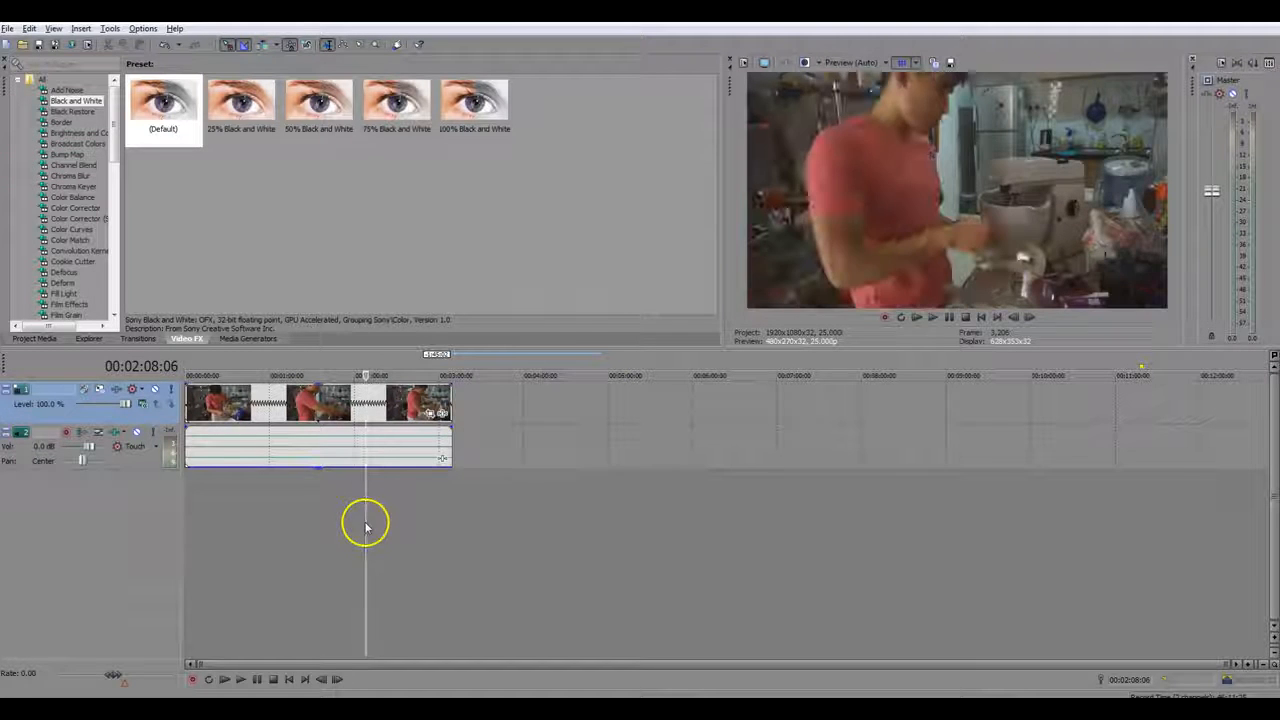
Step: Add the Sony Black and White plug-in to the kitchen clip's Event FX chain and play back the clip
{"action": "left_click", "coordinate": [408, 410]}
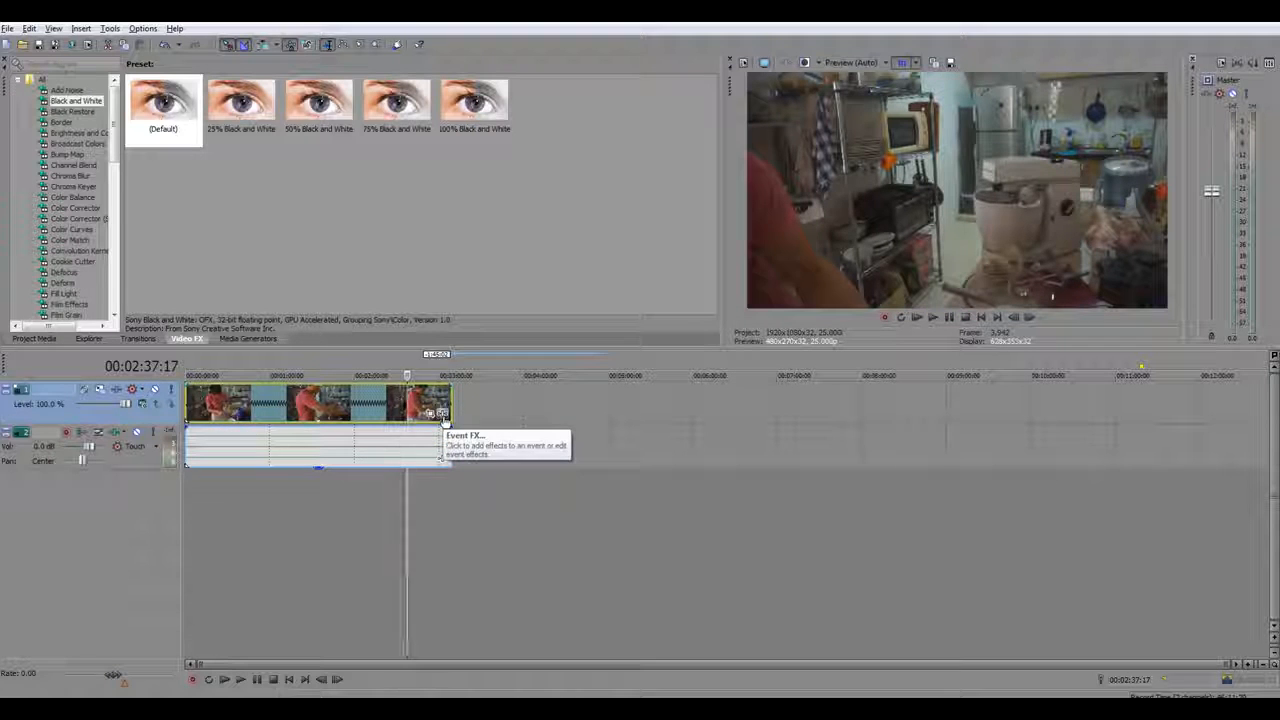
{"action": "left_click", "coordinate": [442, 413]}
{"action": "left_click_drag", "start_coordinate": [540, 209], "coordinate": [498, 183]}
{"action": "left_click", "coordinate": [290, 284]}
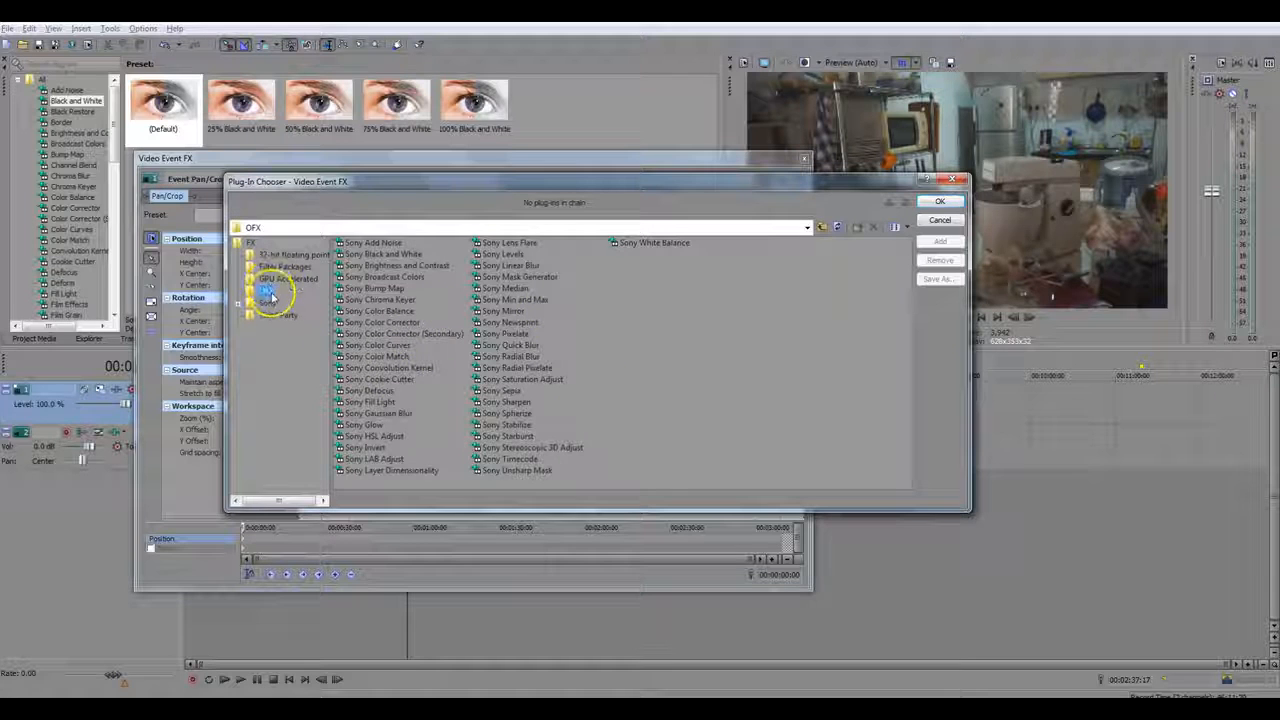
{"action": "left_click", "coordinate": [268, 303]}
{"action": "left_click", "coordinate": [274, 315]}
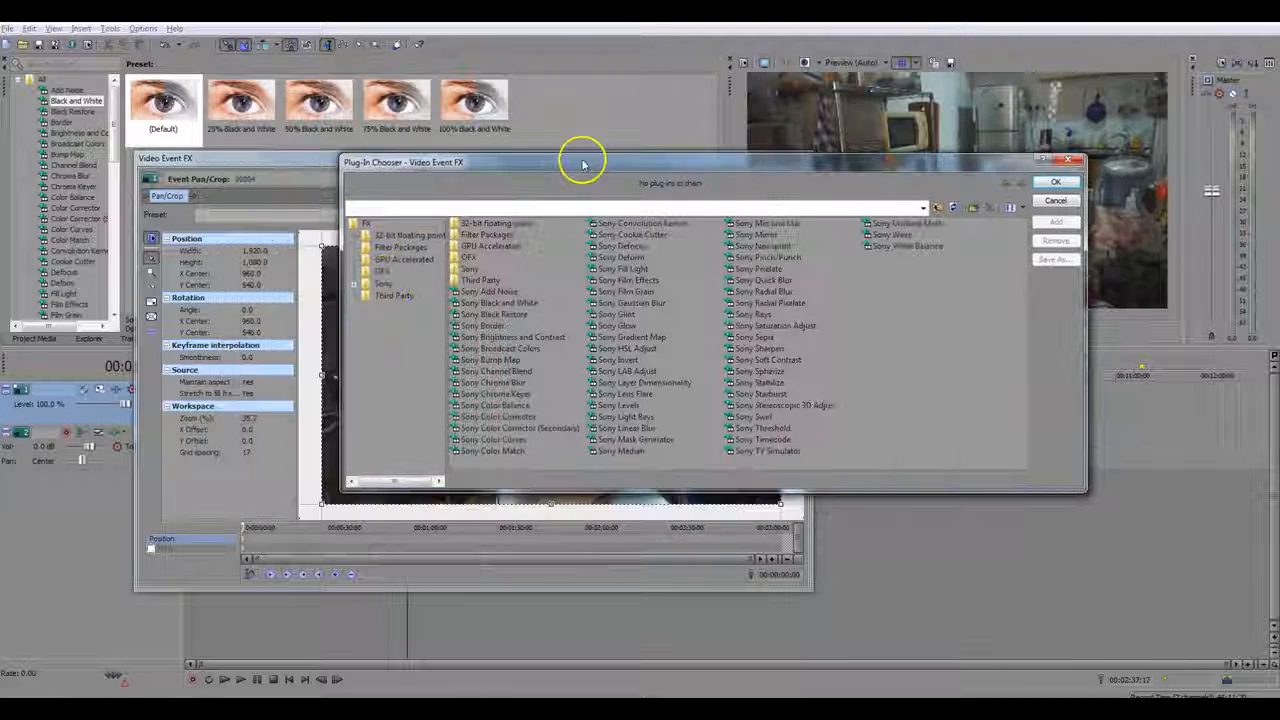
{"action": "left_click", "coordinate": [519, 302]}
{"action": "left_click", "coordinate": [1055, 222]}
{"action": "left_click", "coordinate": [1055, 182]}
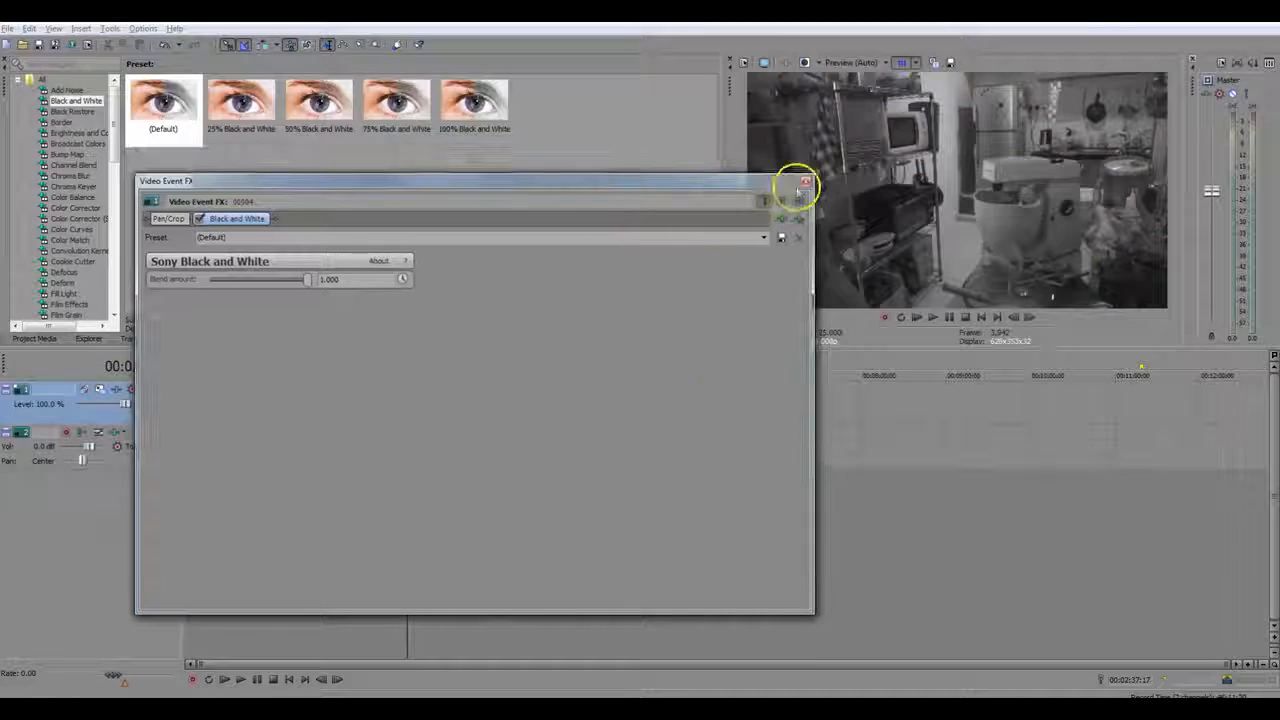
{"action": "left_click", "coordinate": [805, 182]}
{"action": "left_click", "coordinate": [309, 509]}
{"action": "key", "text": "space"}
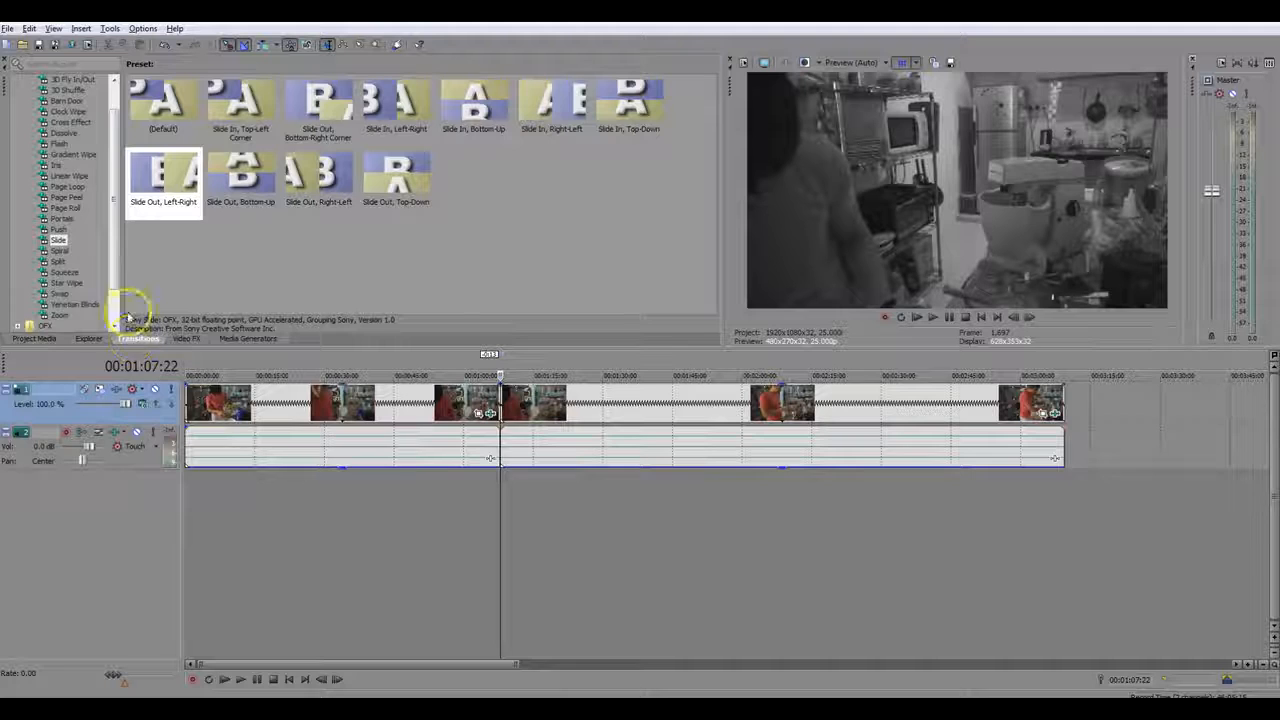
Step: Browse the presets of transitions such as Clock Wipe, Page Loop, Portals and Slide
{"action": "scroll", "coordinate": [118, 250], "scroll_direction": "up", "scroll_amount": 1}
{"action": "left_click", "coordinate": [80, 144]}
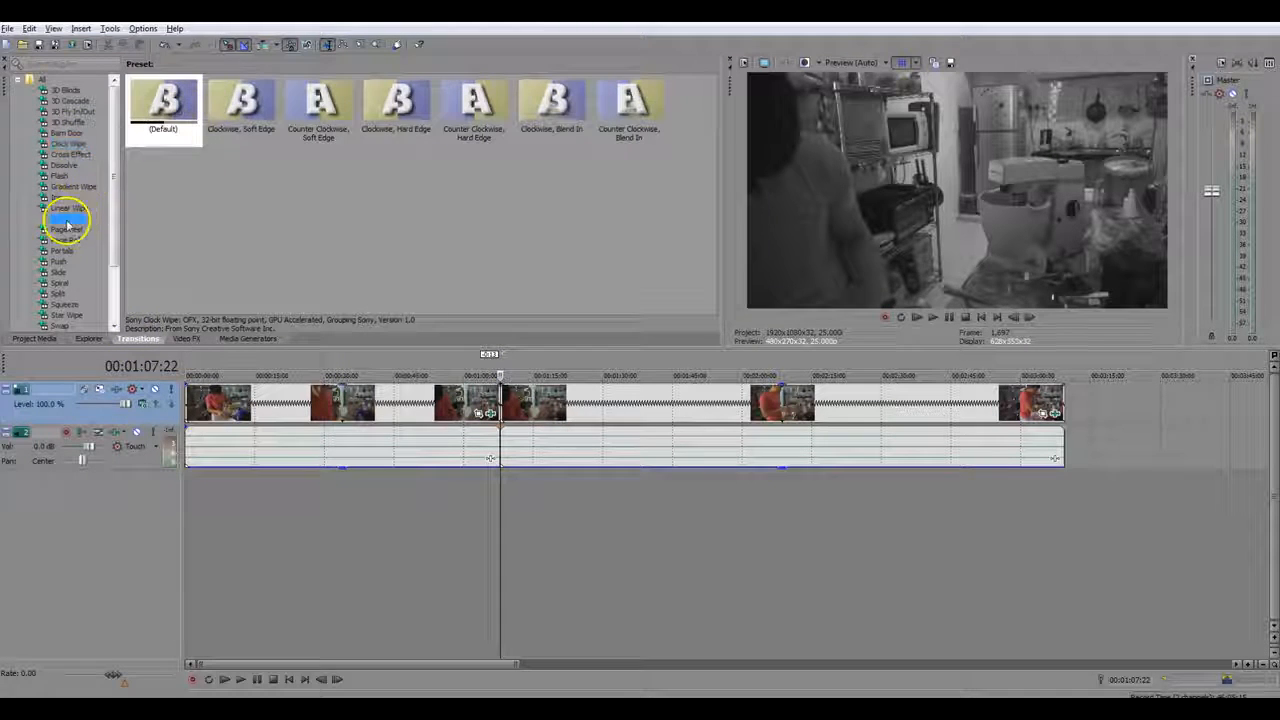
{"action": "left_click", "coordinate": [70, 219]}
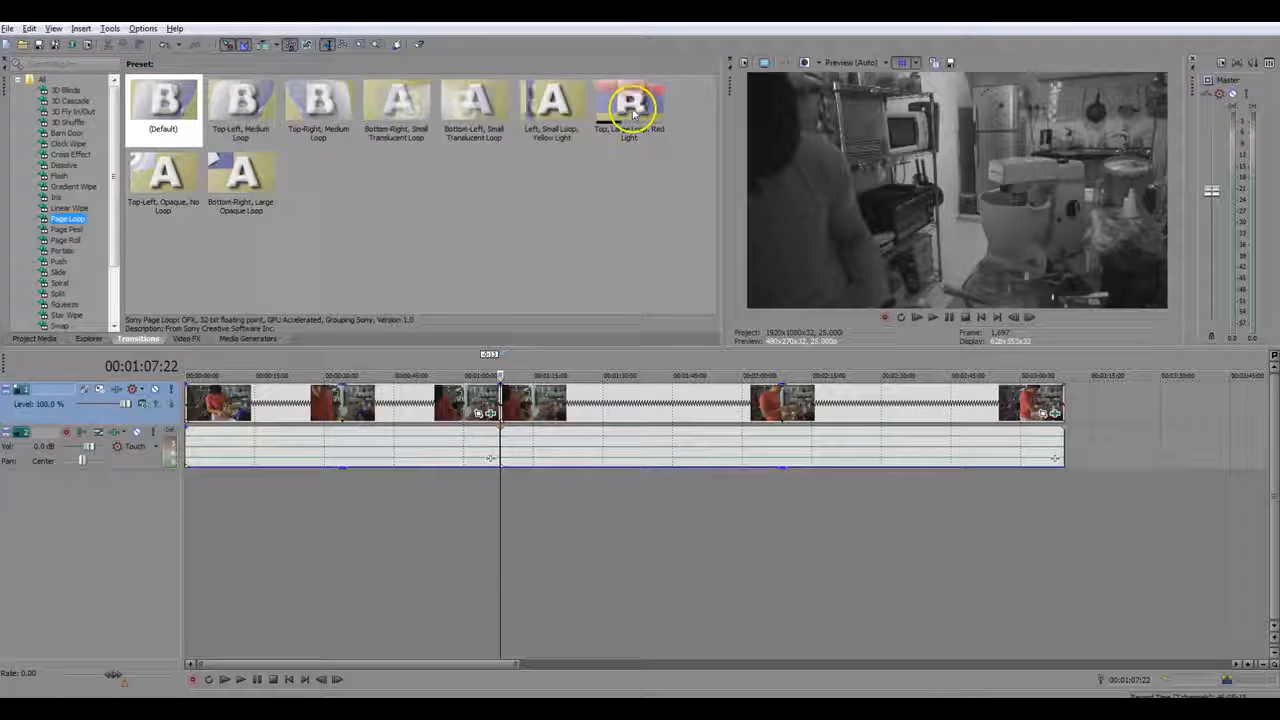
{"action": "scroll", "coordinate": [70, 200], "scroll_direction": "down", "scroll_amount": 3}
{"action": "left_click", "coordinate": [75, 195]}
{"action": "left_click", "coordinate": [62, 187]}
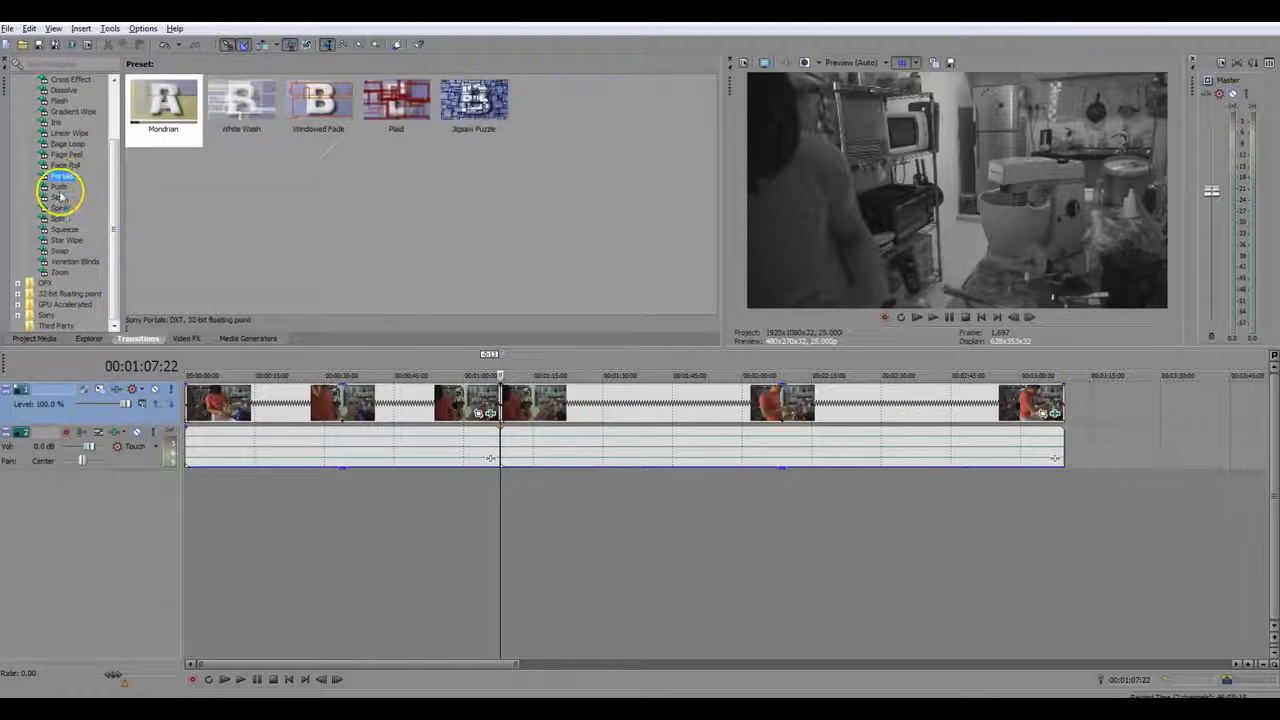
{"action": "left_click", "coordinate": [58, 199]}
{"action": "left_click", "coordinate": [147, 188]}
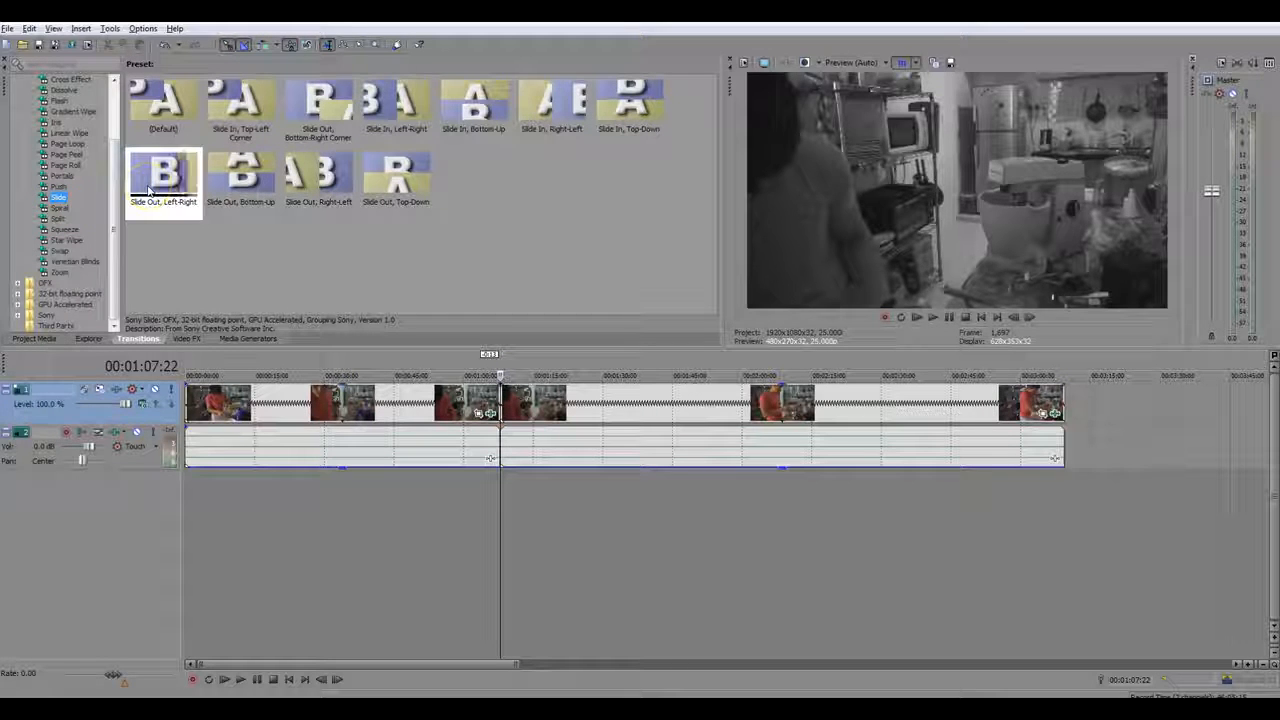
Step: Apply the Slide Out, Left-Right transition preset to the cut between the two kitchen clips and close its settings
{"action": "left_click", "coordinate": [168, 176]}
{"action": "left_click_drag", "start_coordinate": [168, 176], "coordinate": [500, 412]}
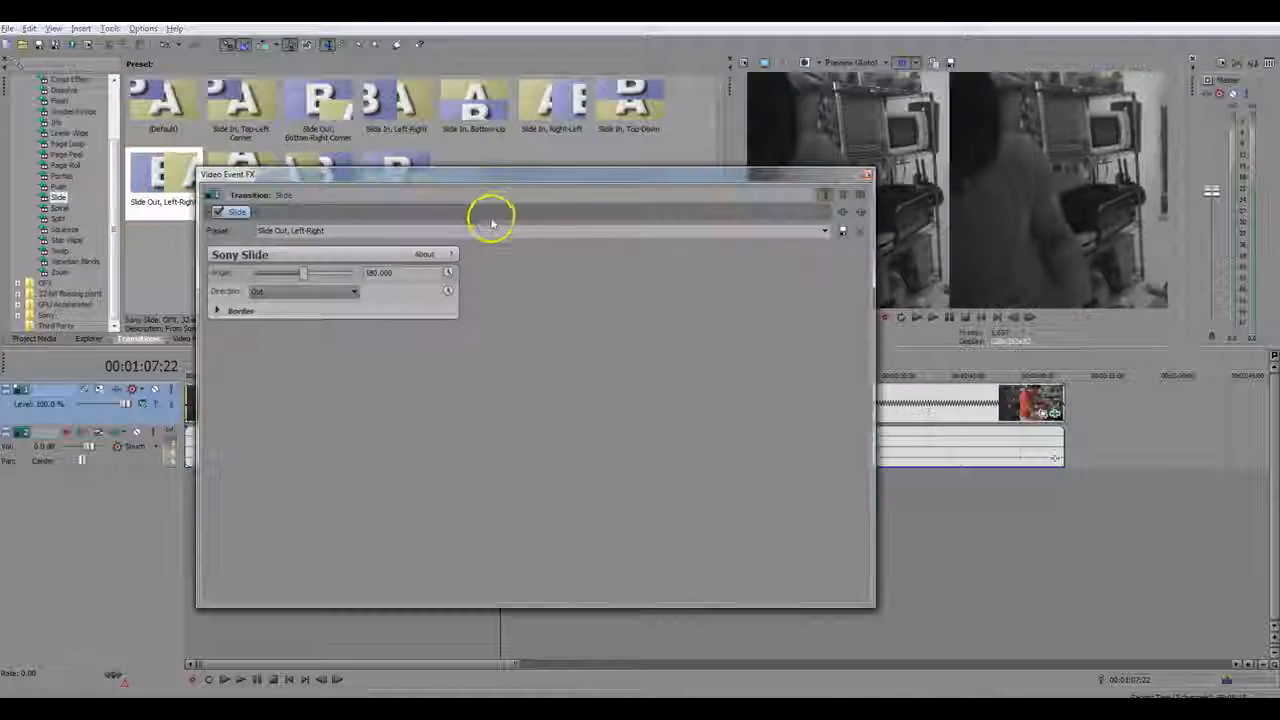
{"action": "left_click", "coordinate": [866, 176]}
{"action": "left_click_drag", "start_coordinate": [497, 500], "coordinate": [500, 410]}
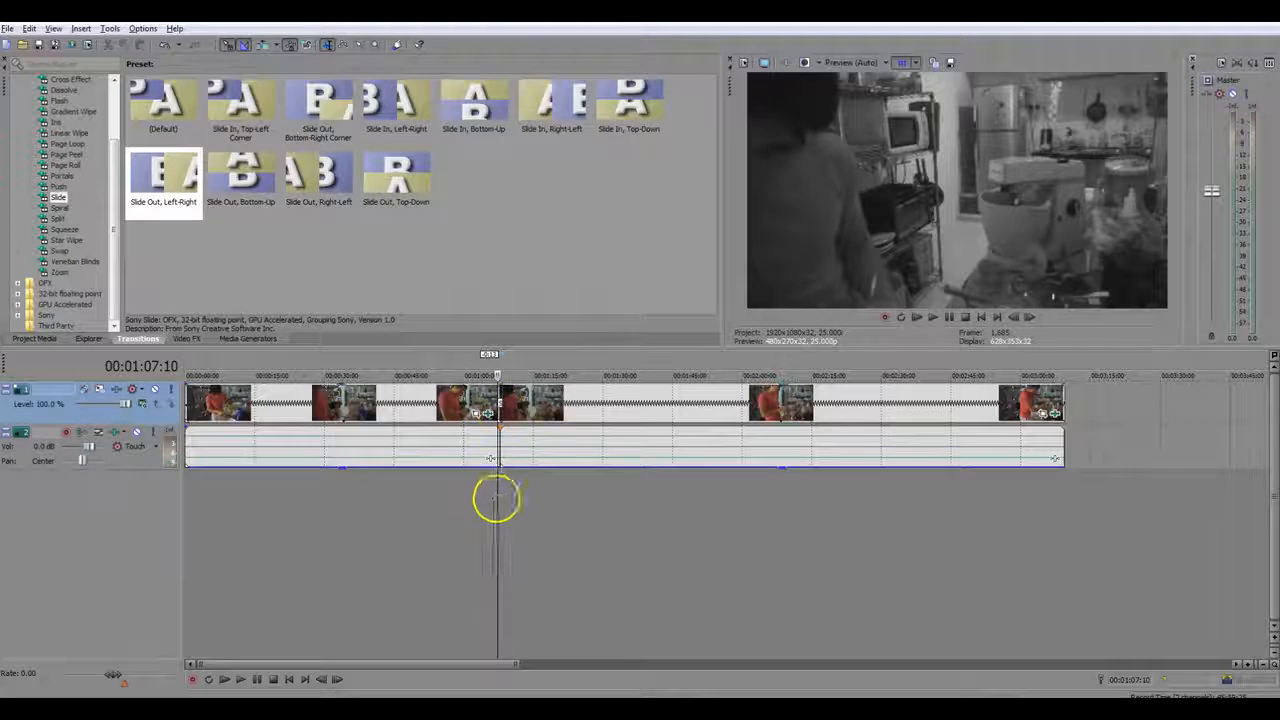
Step: Lengthen the Slide transition between the clips by about 1:09 and play it back from just before its start
{"action": "scroll", "coordinate": [691, 517], "scroll_direction": "up", "scroll_amount": 6}
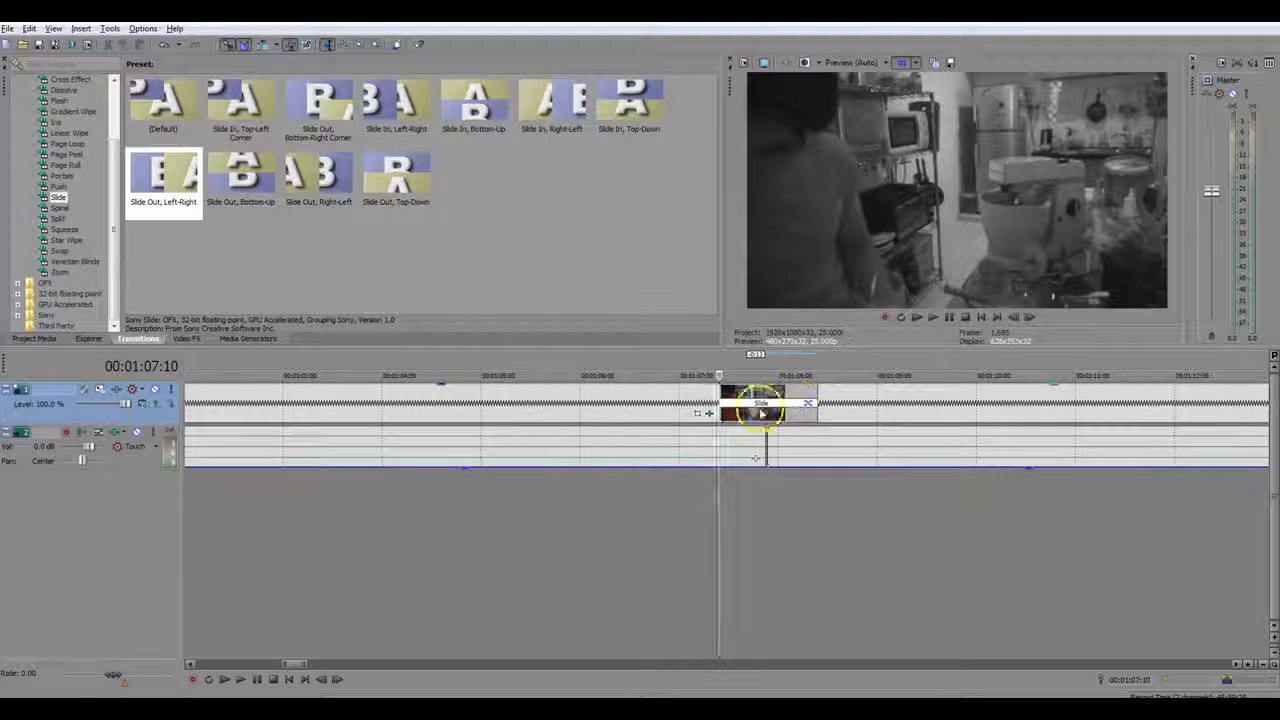
{"action": "left_click", "coordinate": [813, 412]}
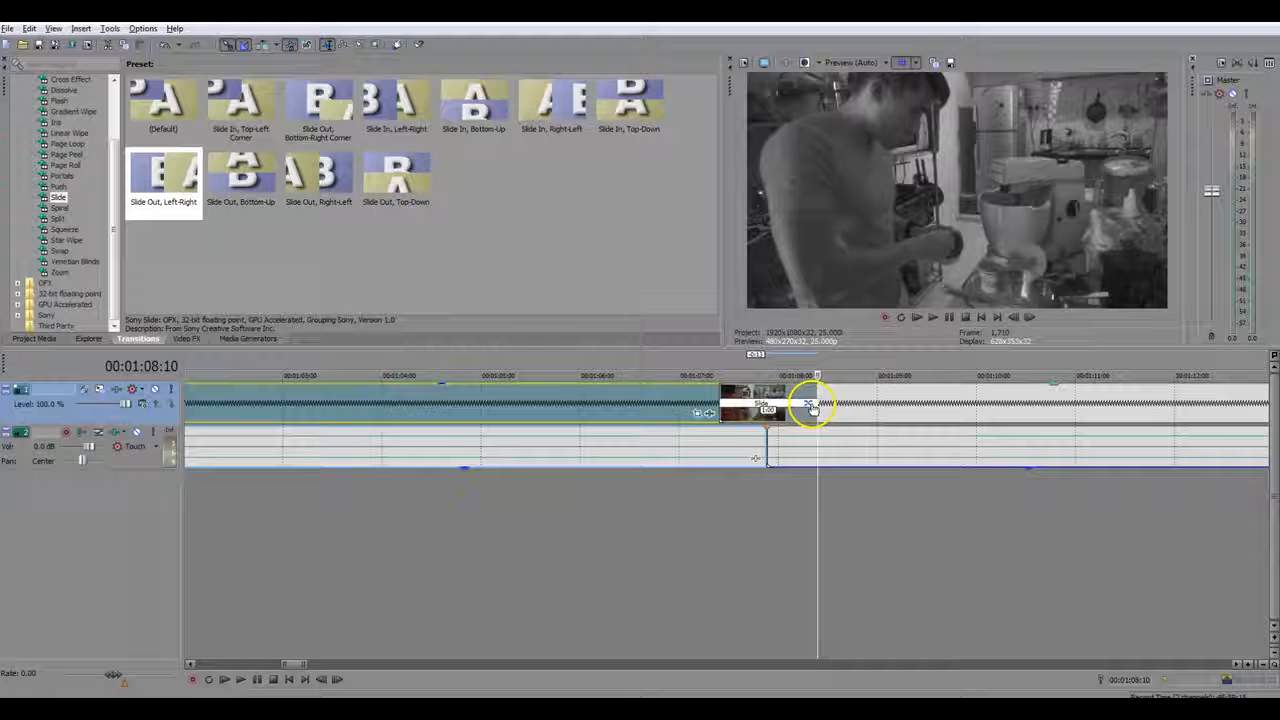
{"action": "left_click_drag", "start_coordinate": [817, 404], "coordinate": [952, 406]}
{"action": "left_click", "coordinate": [711, 489]}
{"action": "key", "text": "space"}
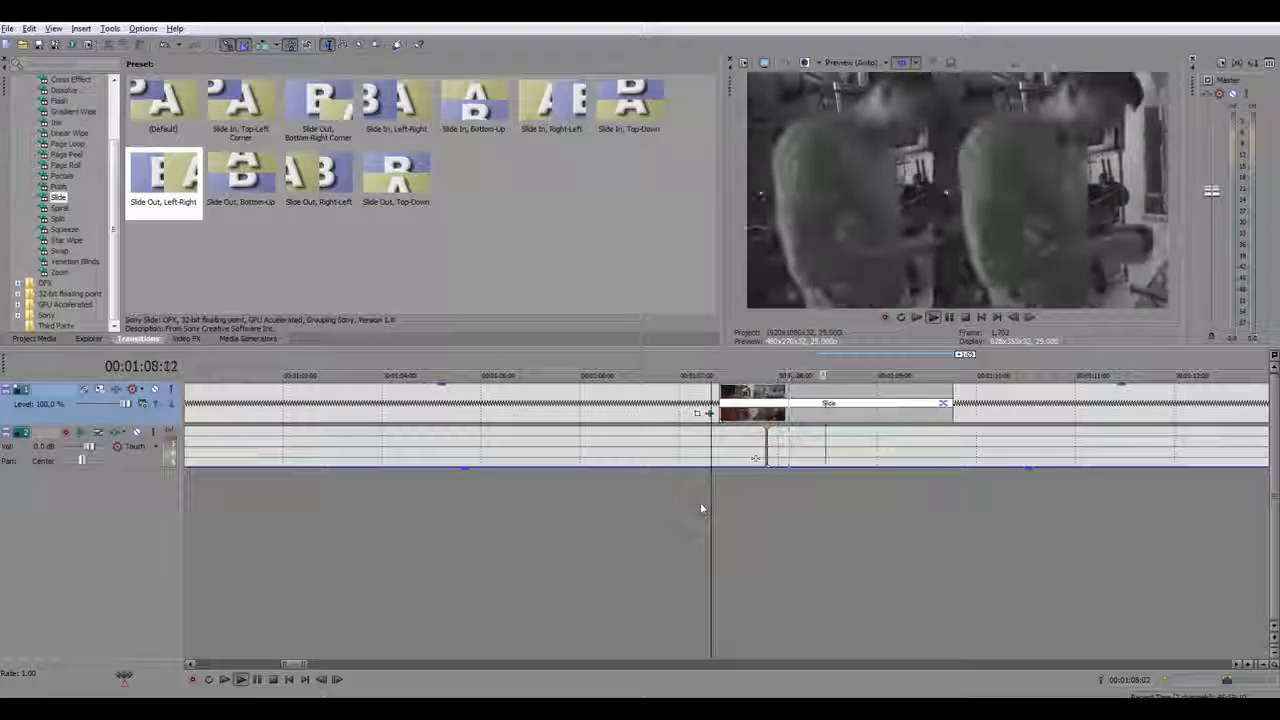
Step: Shorten the Slide transition to about 0:18, and open its properties and close them again
{"action": "left_click_drag", "start_coordinate": [955, 410], "coordinate": [790, 411]}
{"action": "left_click", "coordinate": [680, 497]}
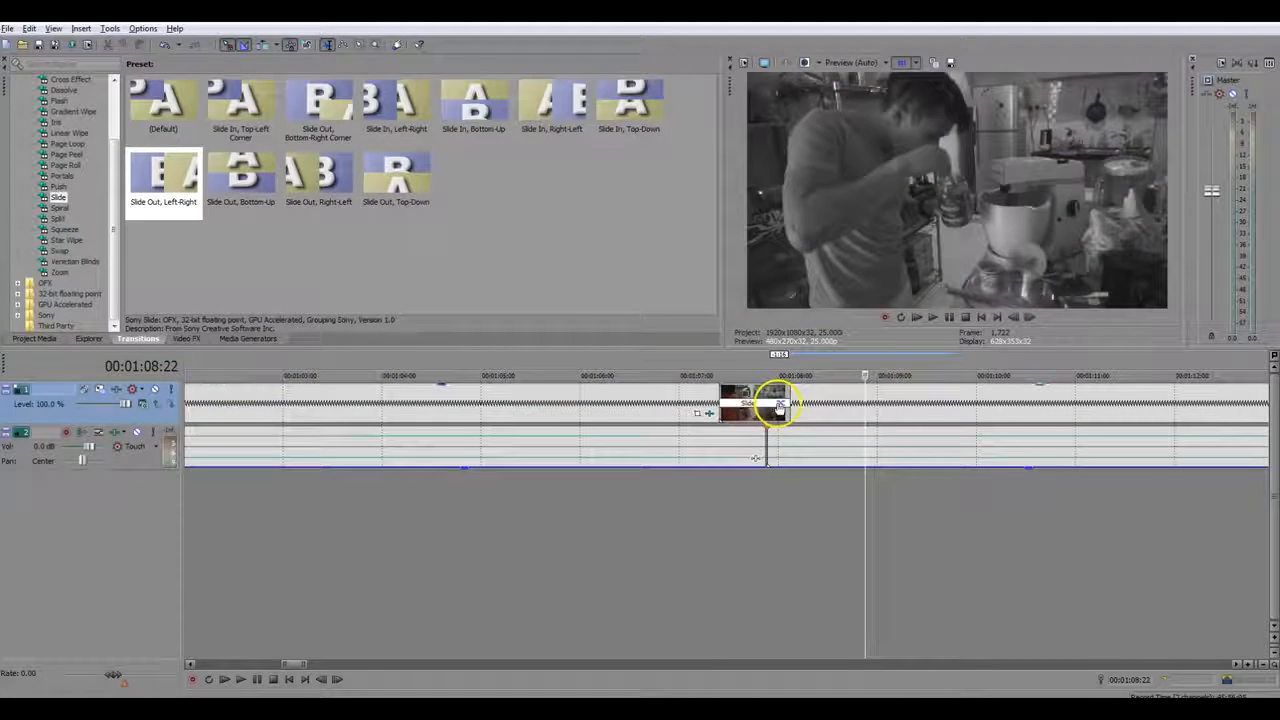
{"action": "left_click", "coordinate": [769, 408]}
{"action": "left_click", "coordinate": [776, 403]}
{"action": "left_click", "coordinate": [863, 177]}
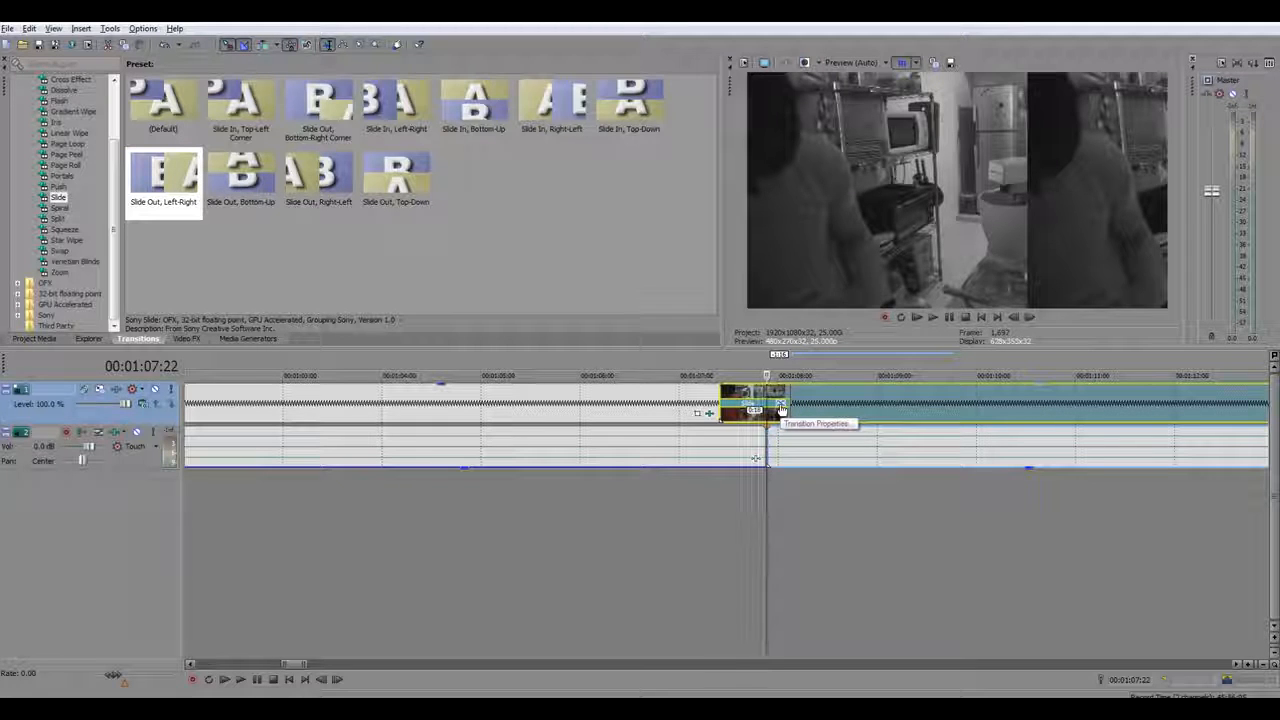
Step: Remove the Slide plug-in from the transition and trim the second video clip's start back to the cut
{"action": "left_click", "coordinate": [781, 410]}
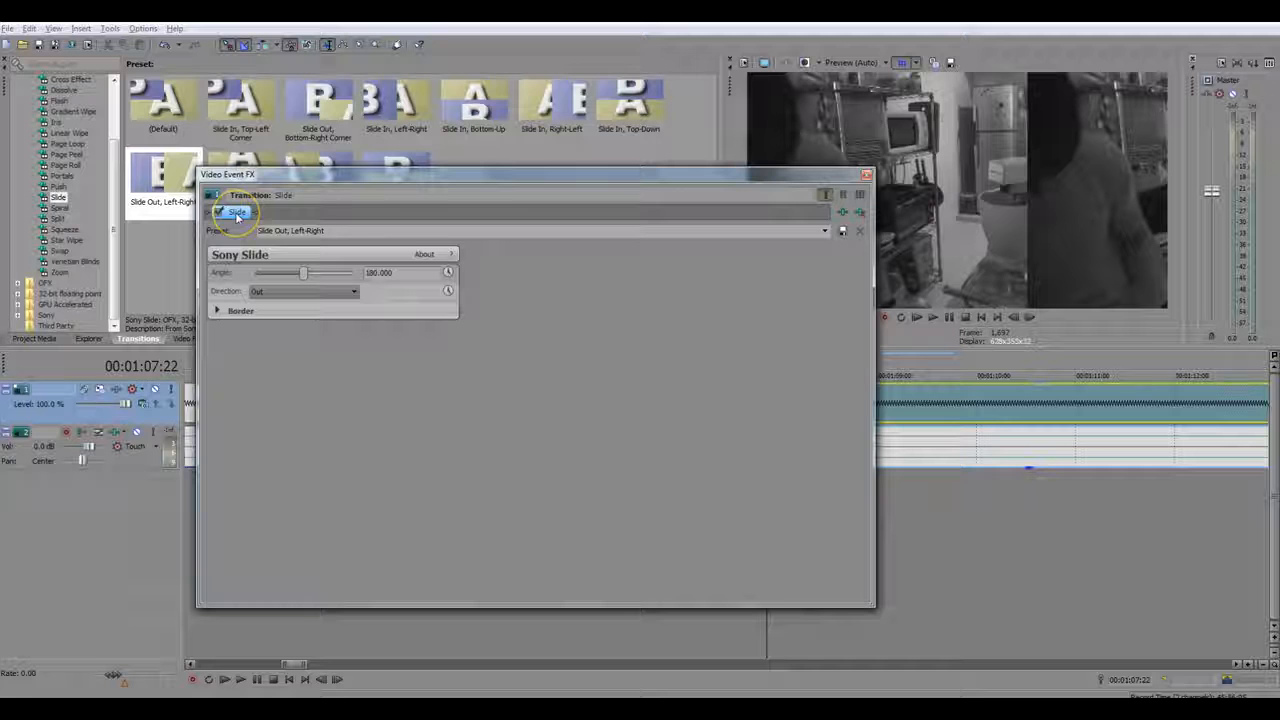
{"action": "left_click", "coordinate": [859, 212]}
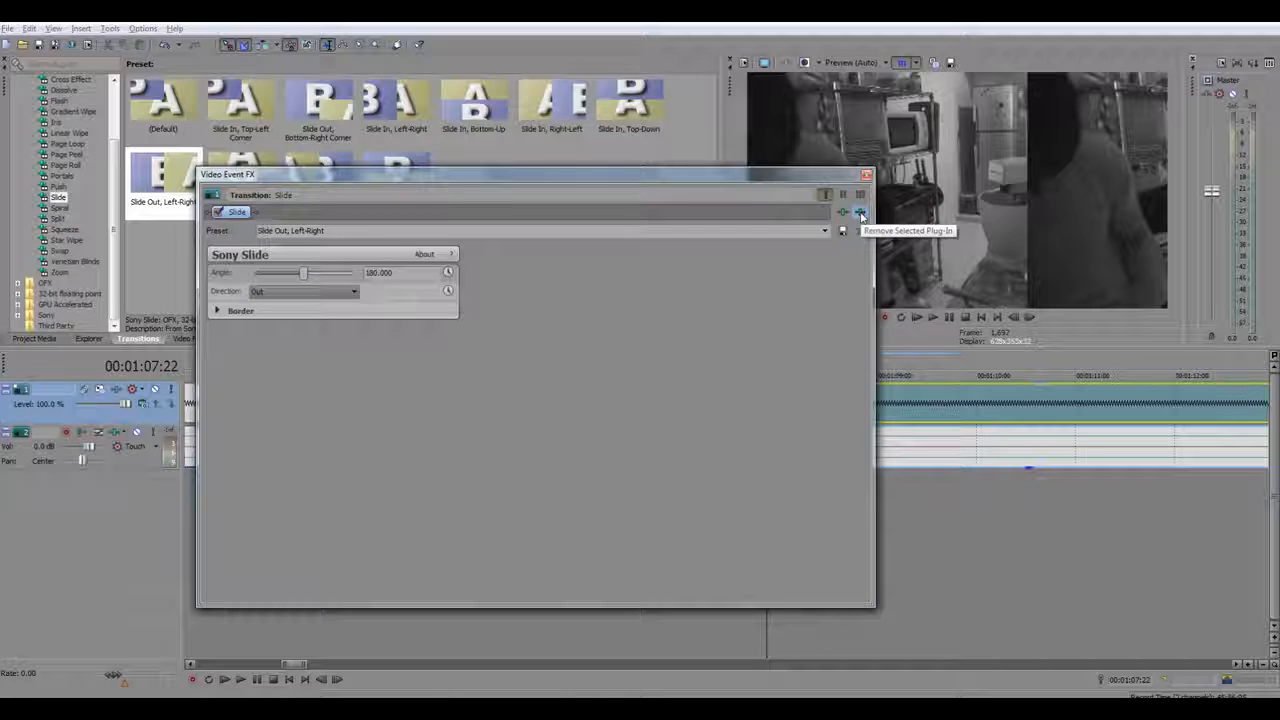
{"action": "left_click", "coordinate": [861, 215]}
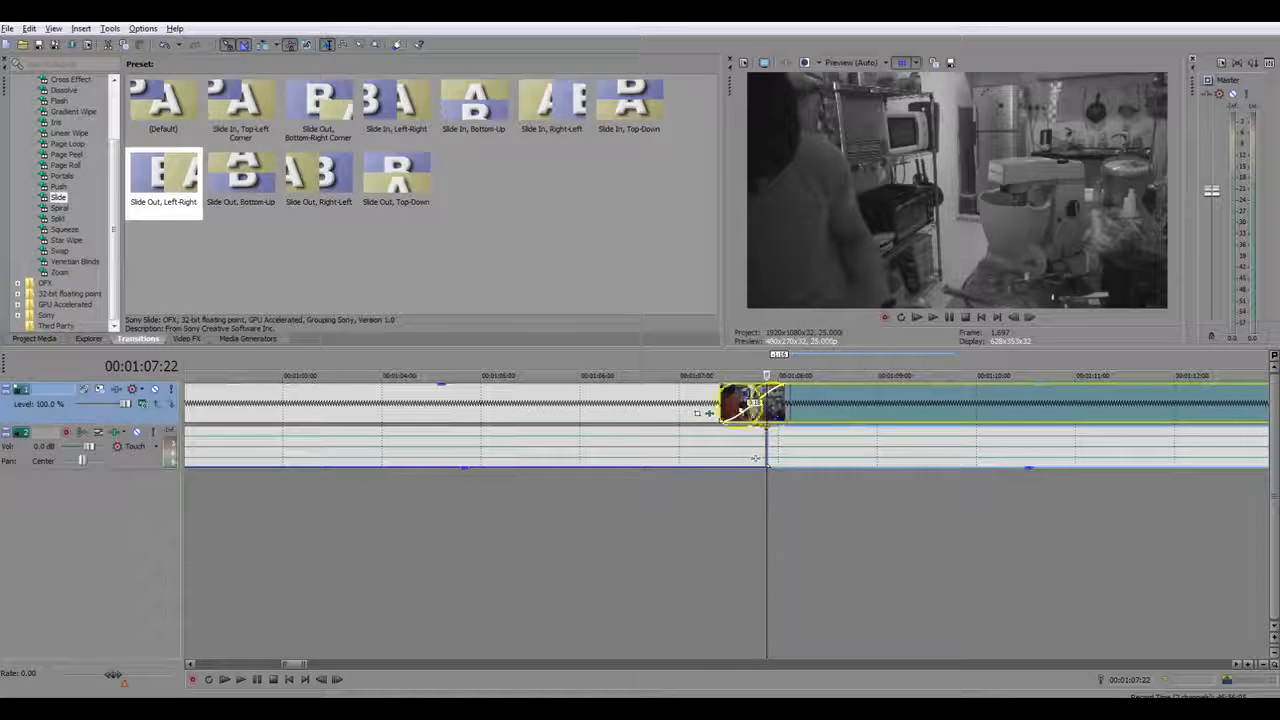
{"action": "left_click_drag", "start_coordinate": [722, 403], "coordinate": [767, 404]}
{"action": "scroll", "coordinate": [757, 489], "scroll_direction": "down", "scroll_amount": 3}
{"action": "left_click", "coordinate": [681, 502]}
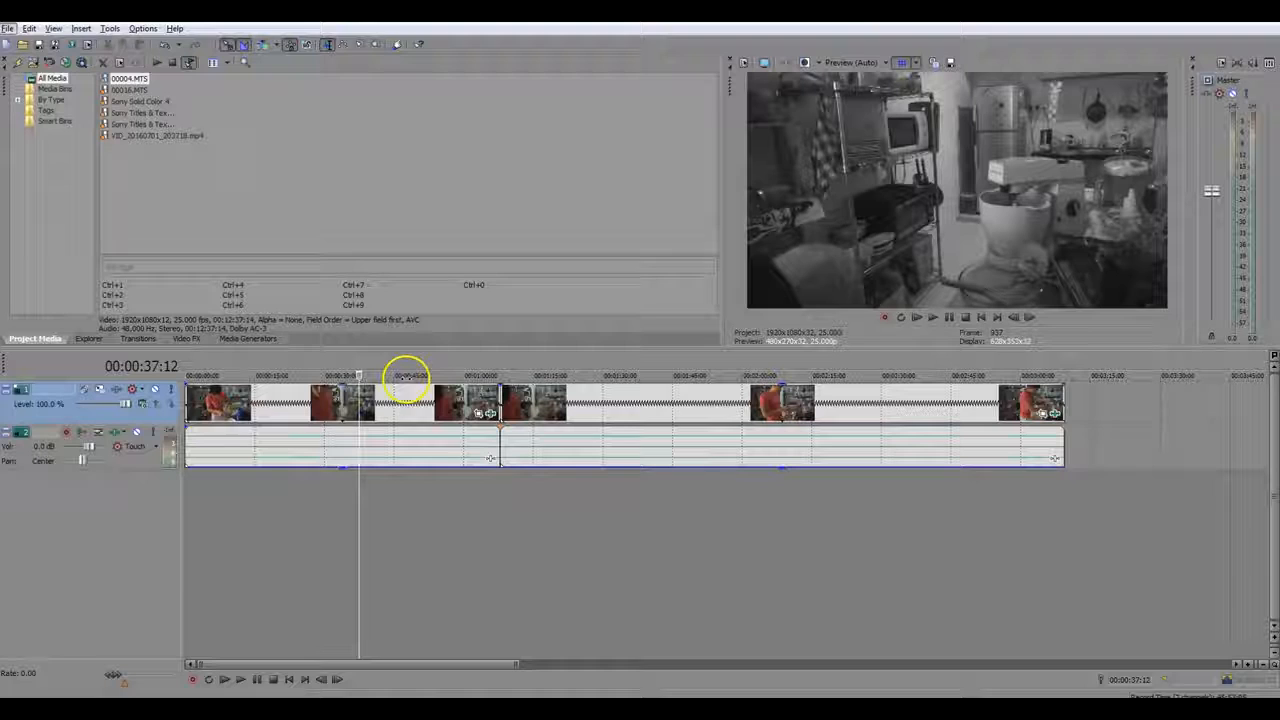
Step: Mark the whole project, from its end at 00:03:09:10 back to 00:00:00:00, as the loop region
{"action": "scroll", "coordinate": [429, 400], "scroll_direction": "down", "scroll_amount": 2}
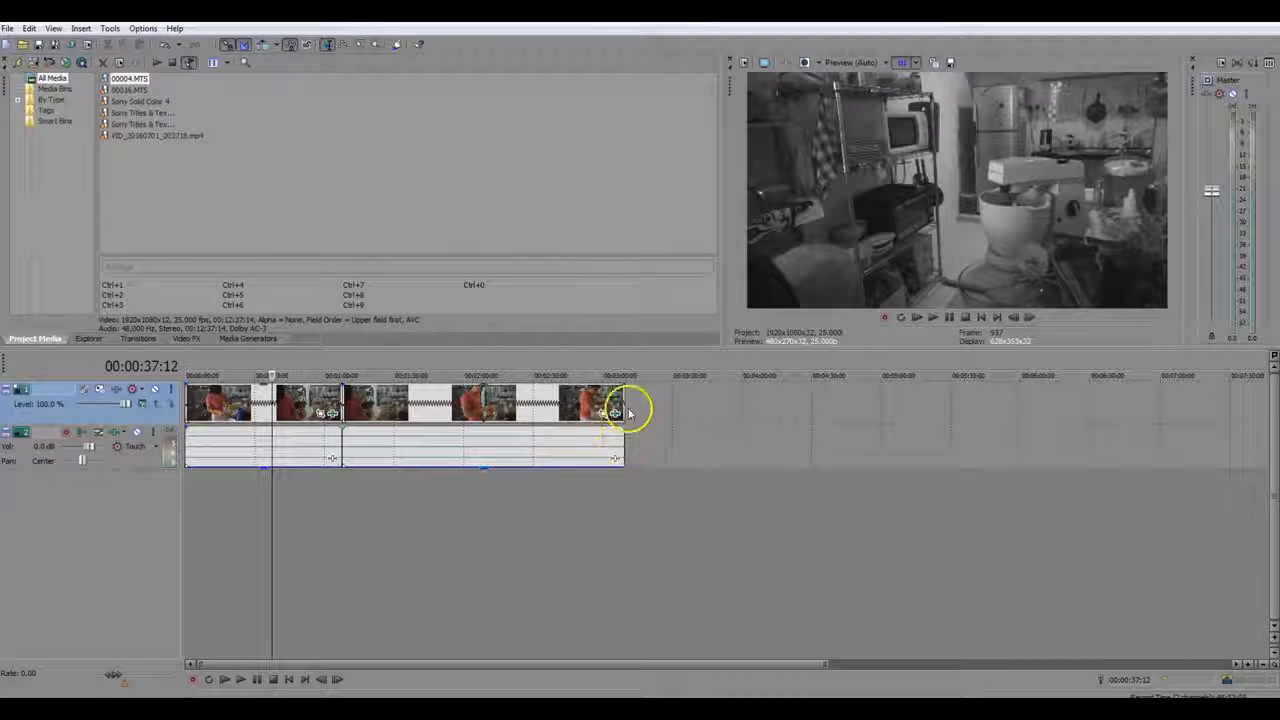
{"action": "left_click_drag", "start_coordinate": [626, 500], "coordinate": [183, 494]}
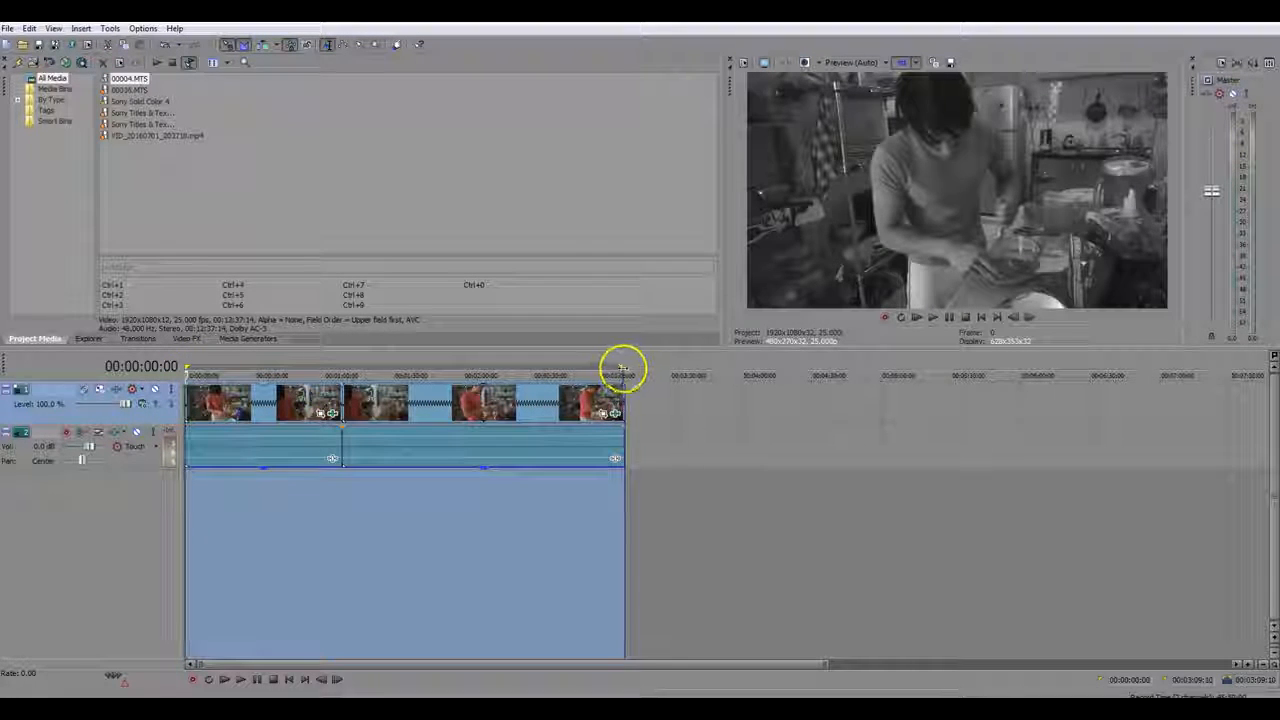
{"action": "left_click", "coordinate": [566, 514]}
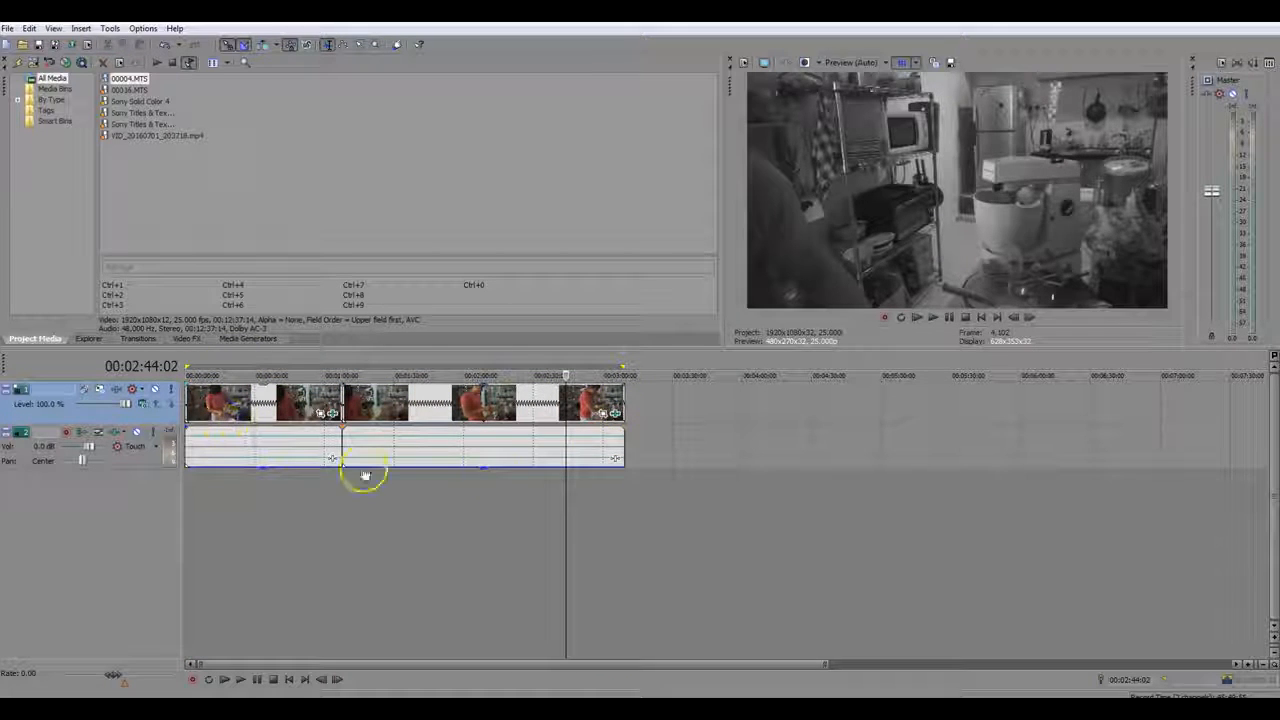
Step: Start rendering the project to a file with the Internet HD 1080p template as the output format
{"action": "left_click", "coordinate": [8, 28]}
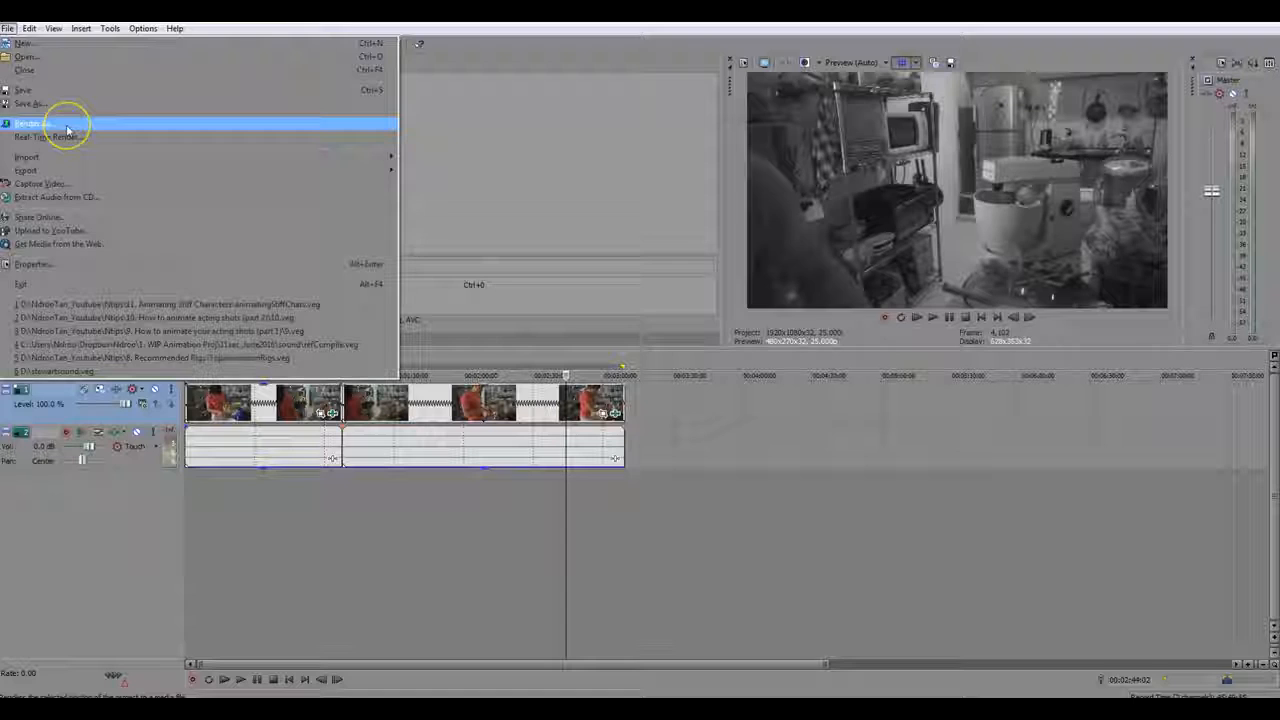
{"action": "left_click", "coordinate": [60, 125]}
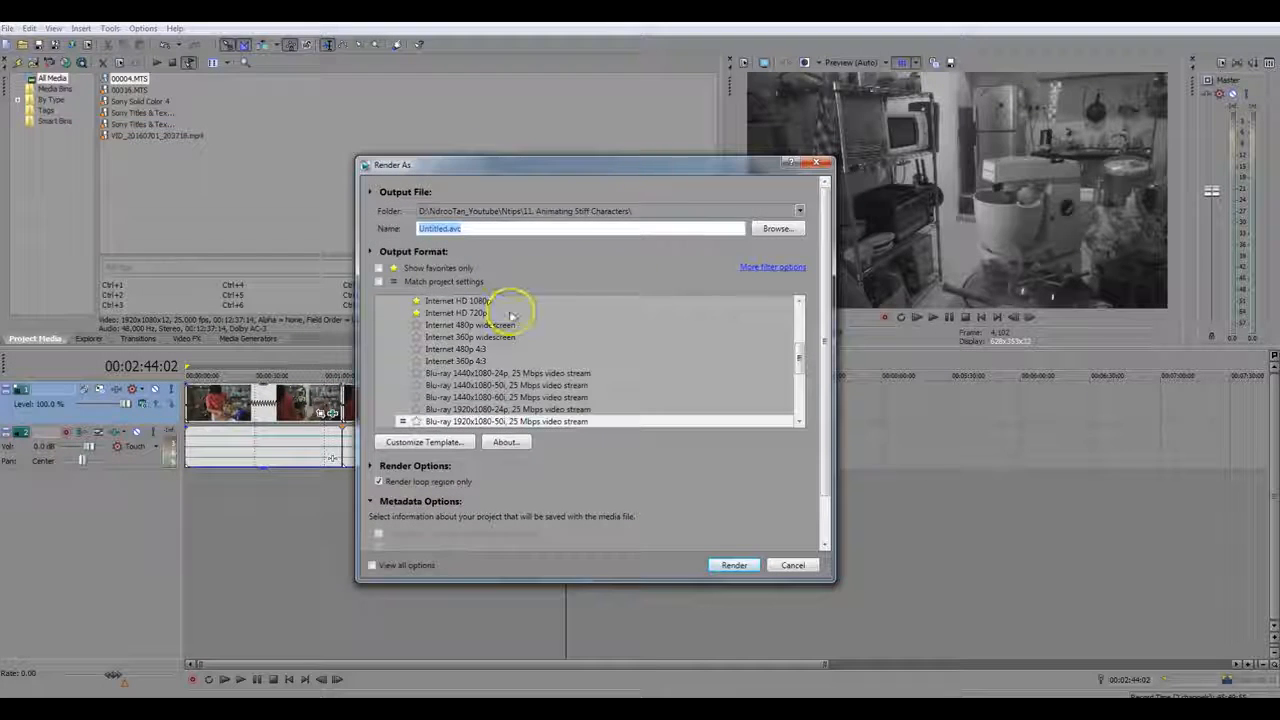
{"action": "left_click", "coordinate": [510, 316]}
{"action": "scroll", "coordinate": [548, 365], "scroll_direction": "up", "scroll_amount": 2}
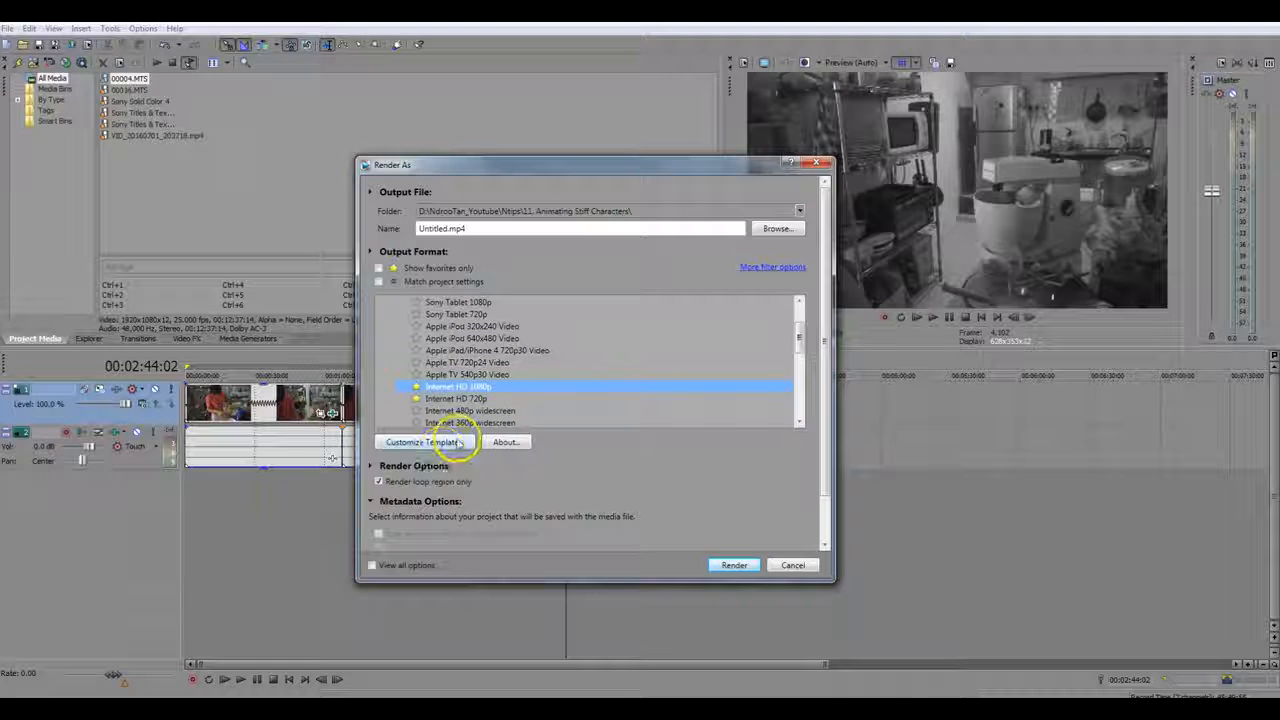
Step: Check the template's frame rate choices and its video, audio, system and project settings, and accept the custom settings
{"action": "left_click", "coordinate": [457, 443]}
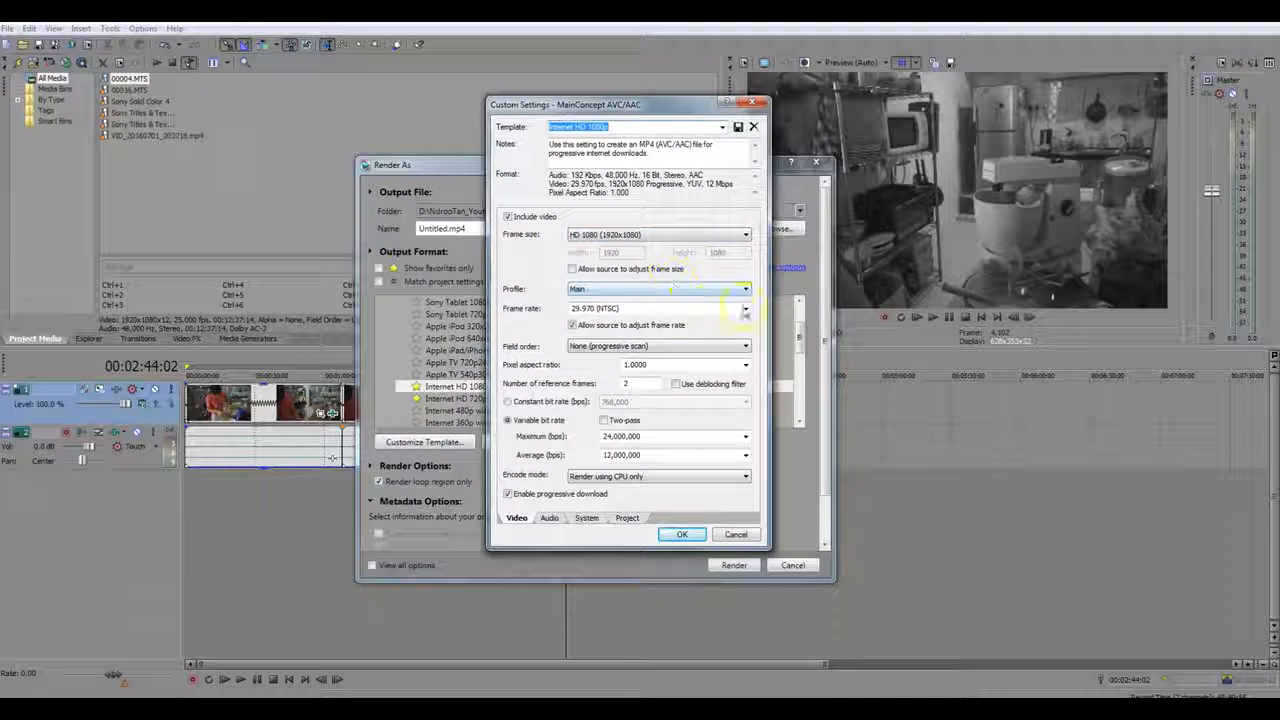
{"action": "left_click", "coordinate": [743, 311]}
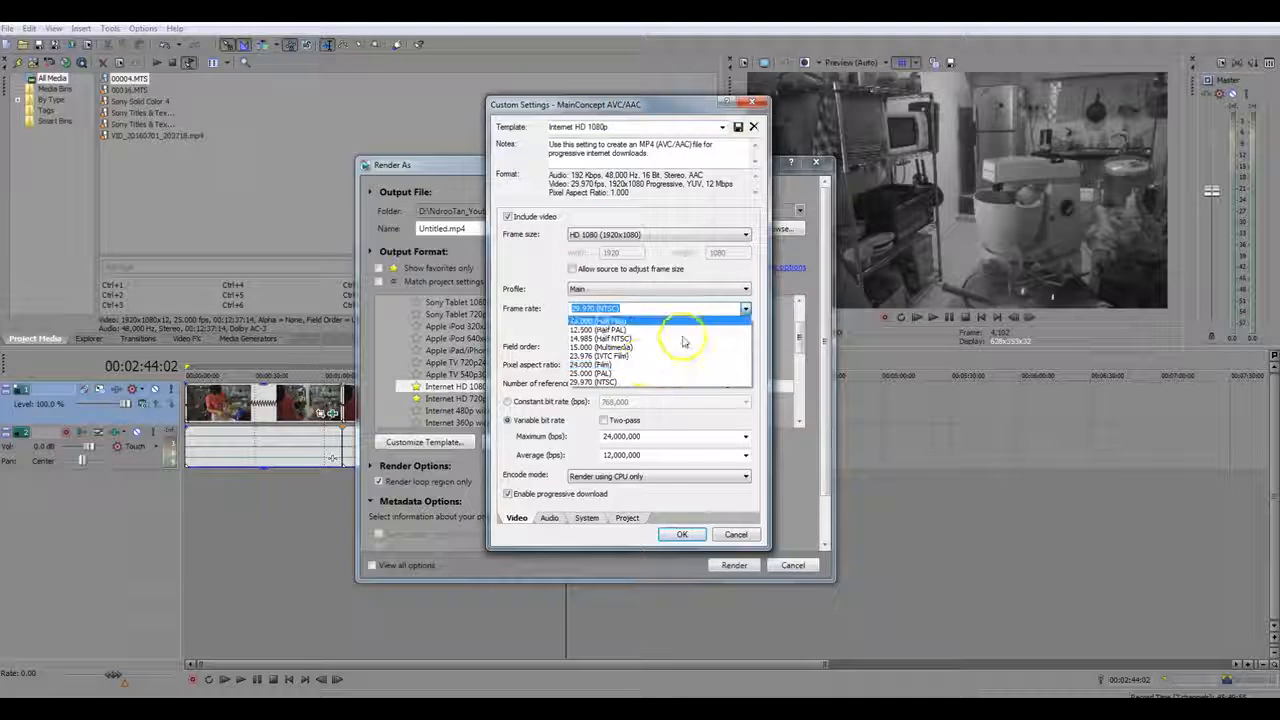
{"action": "left_click", "coordinate": [743, 311]}
{"action": "left_click", "coordinate": [549, 517]}
{"action": "left_click", "coordinate": [587, 517]}
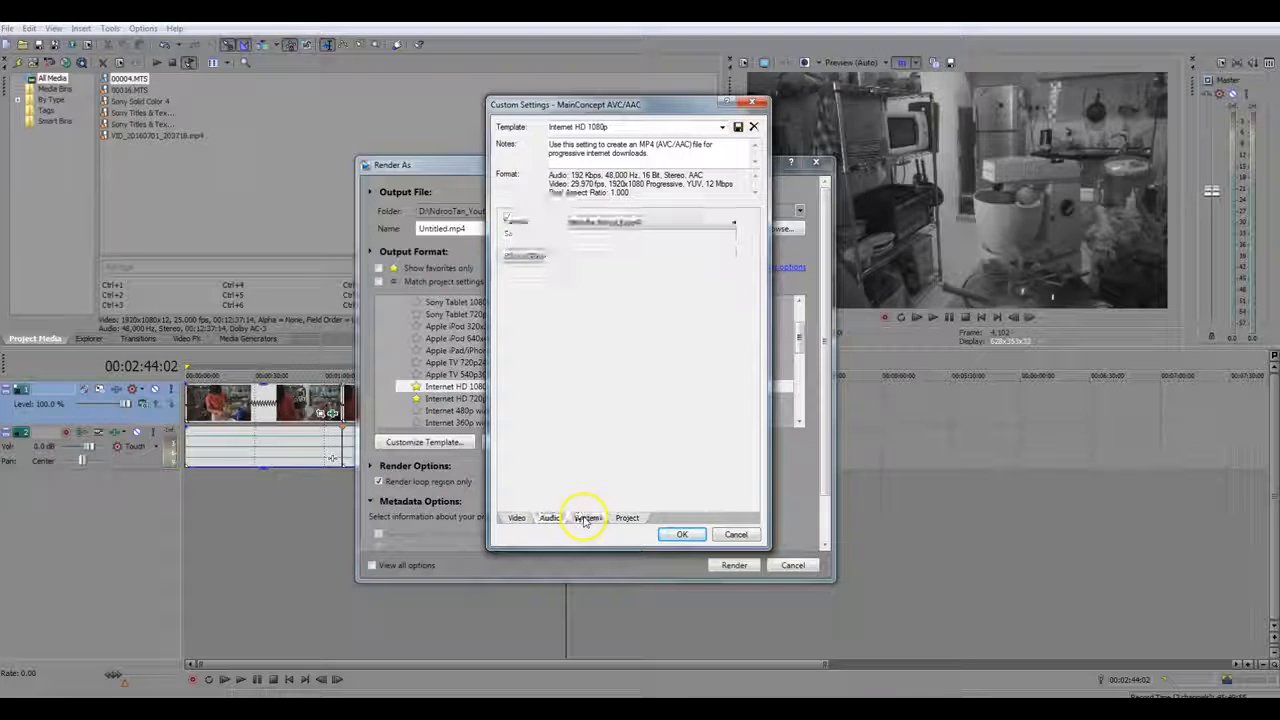
{"action": "left_click", "coordinate": [625, 518]}
{"action": "left_click", "coordinate": [515, 518]}
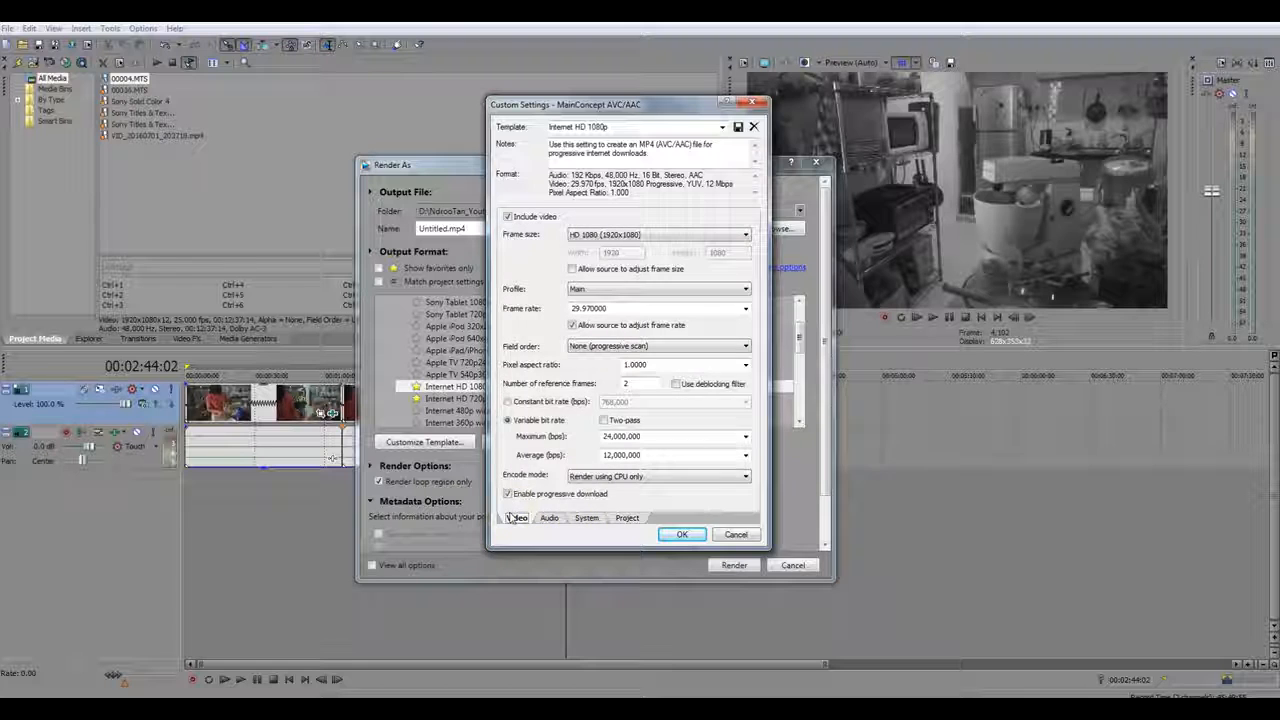
{"action": "left_click", "coordinate": [514, 517]}
{"action": "left_click", "coordinate": [684, 534]}
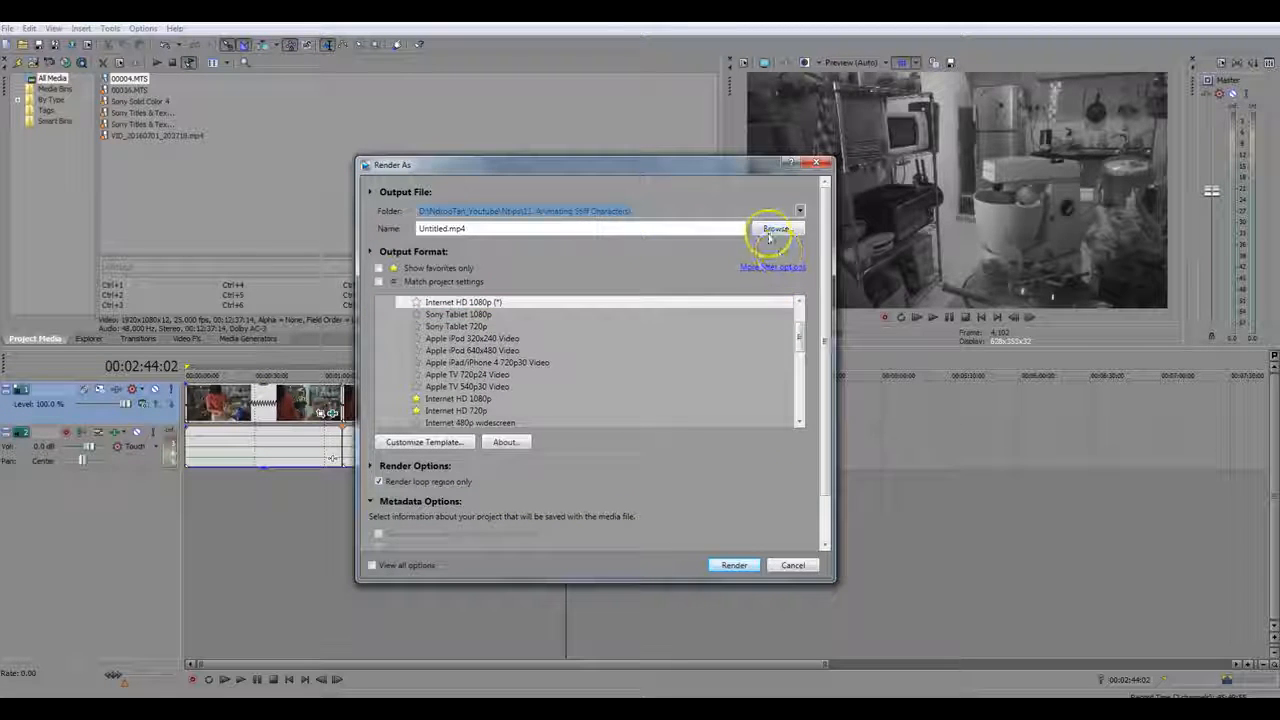
Step: Turn off rendering of the loop region only and render the project as Untitled.mp4
{"action": "scroll", "coordinate": [392, 438], "scroll_direction": "down", "scroll_amount": 1}
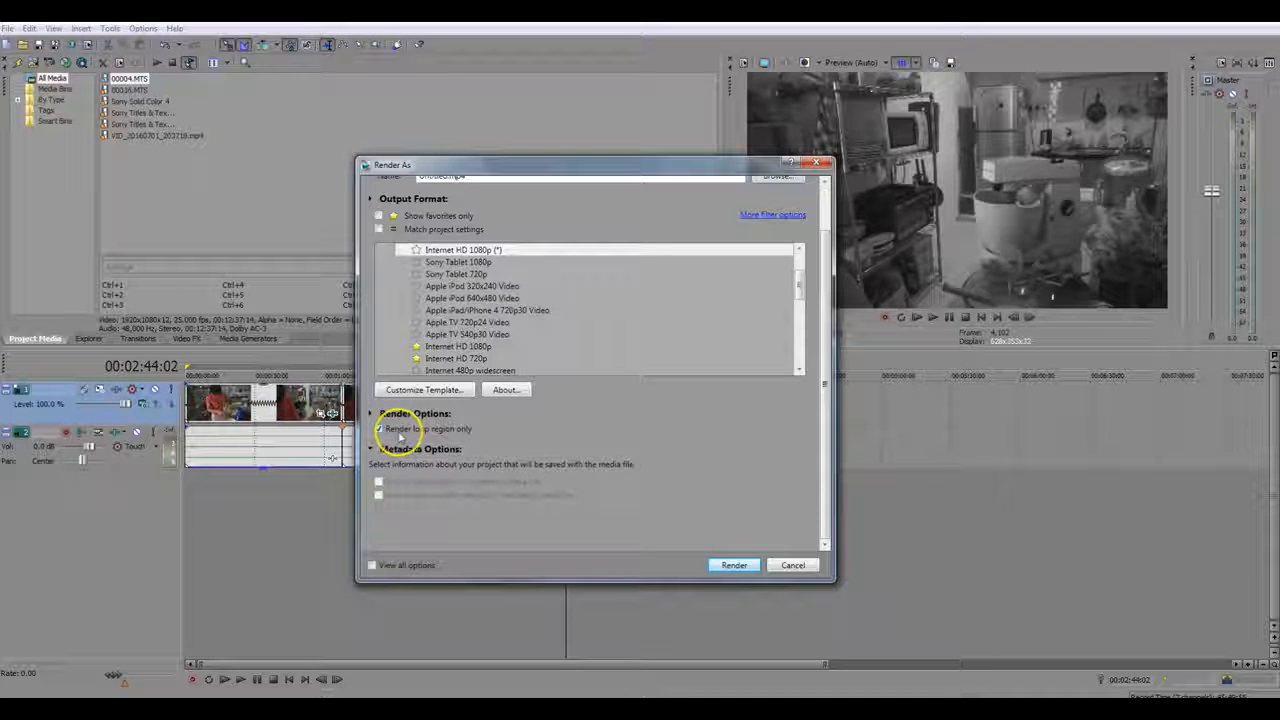
{"action": "left_click", "coordinate": [388, 432]}
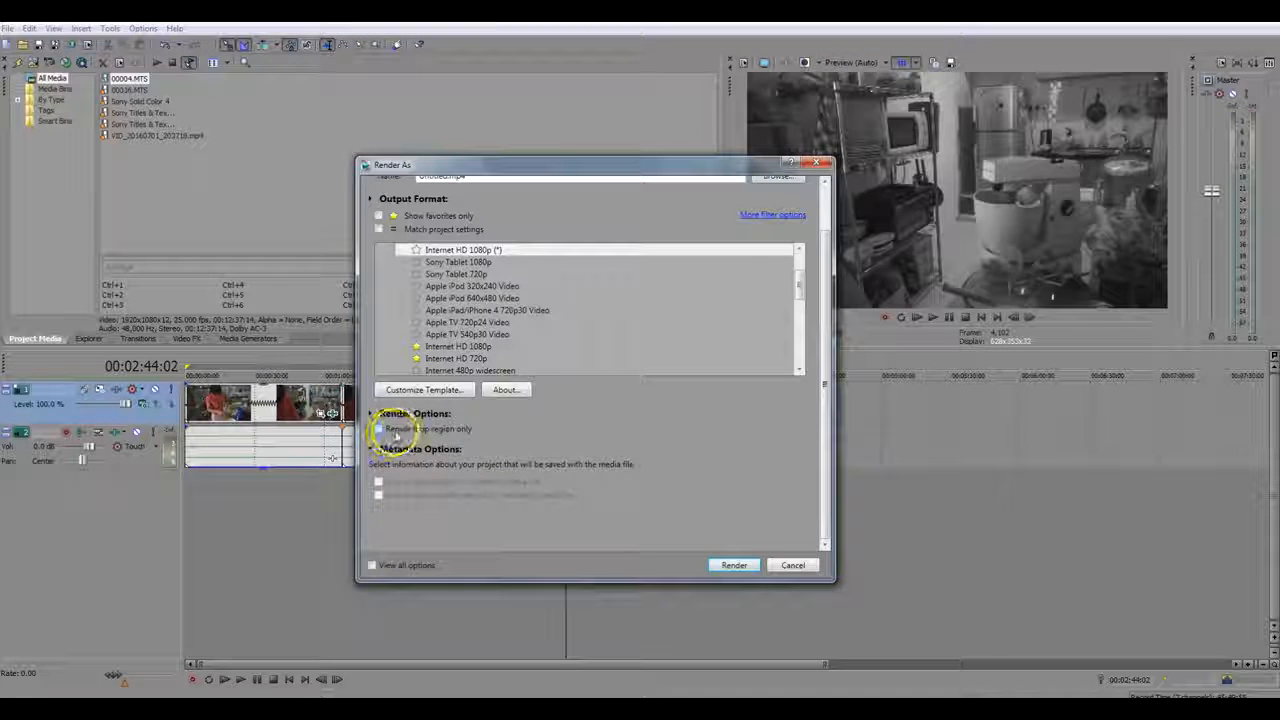
{"action": "left_click", "coordinate": [734, 565]}
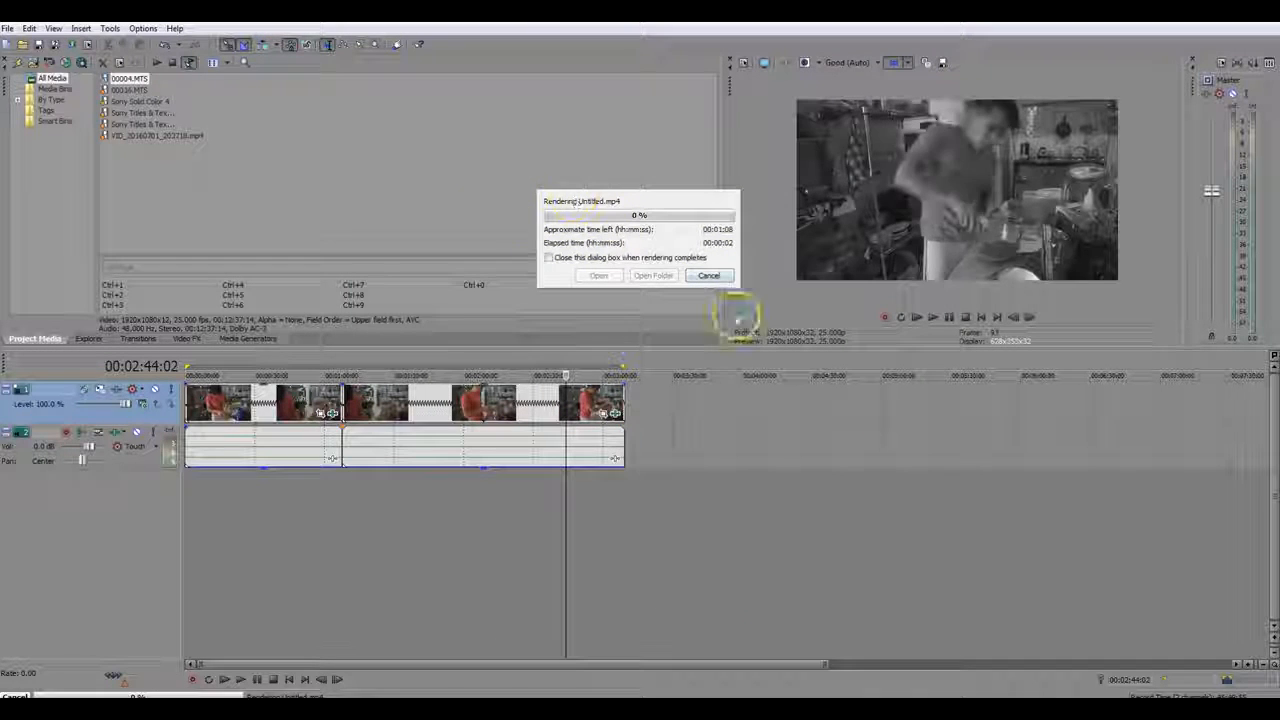